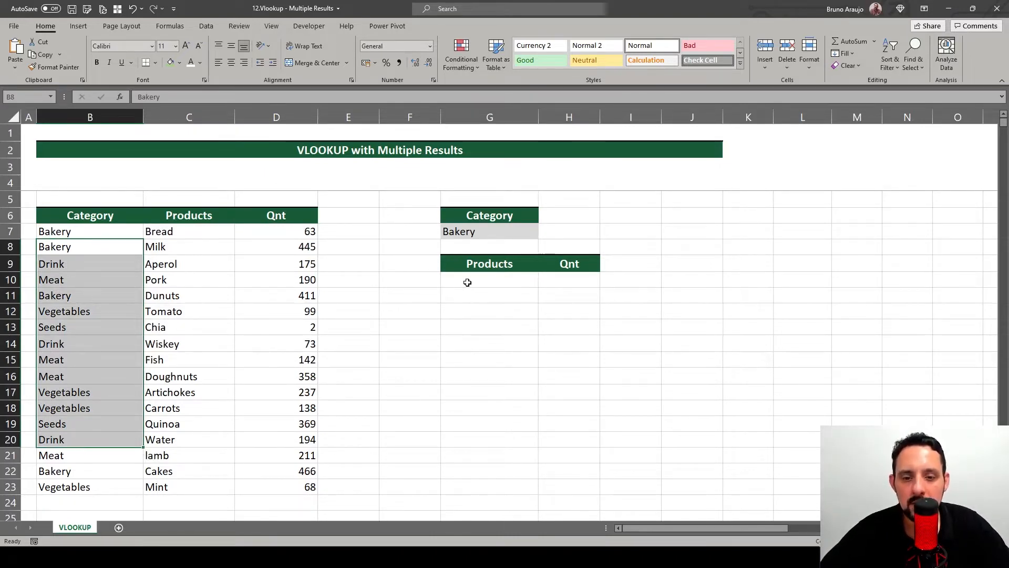
- Enter the formula =INDEX($C$7:$C$23,1,1) in G10 to return the first product
left_click(468, 282)
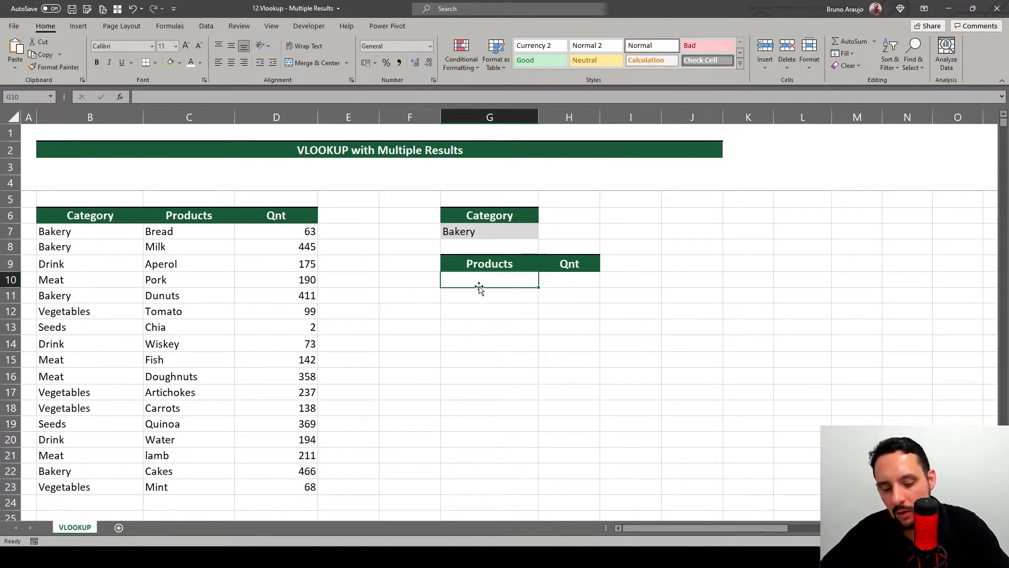
type("=ind")
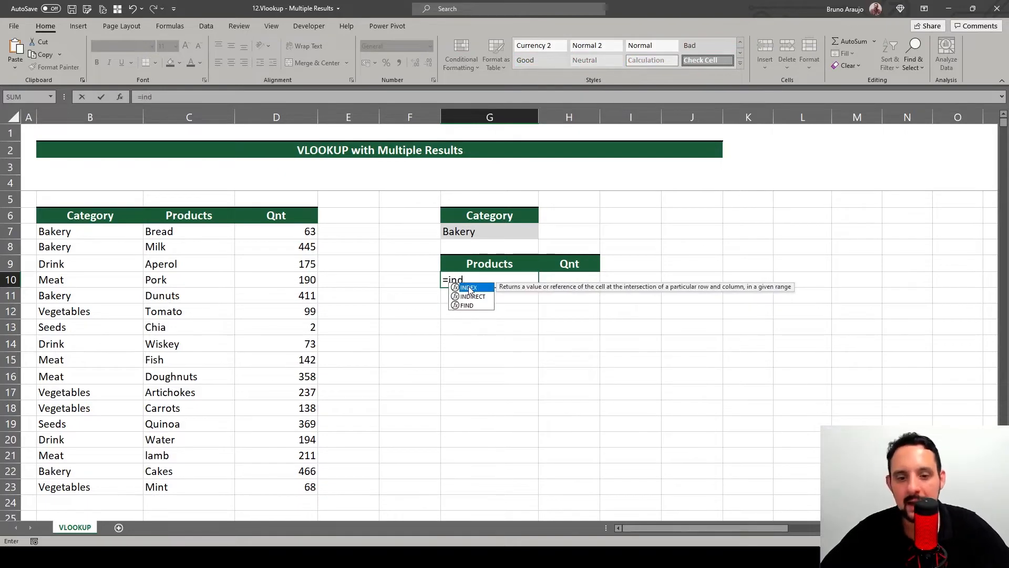
double_click(470, 288)
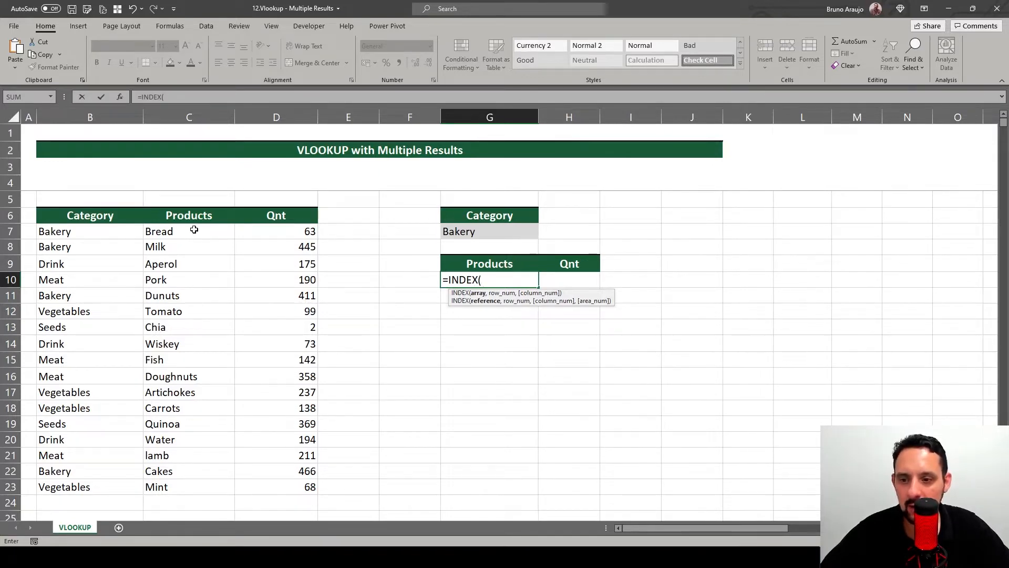
left_click_drag(194, 230, 187, 486)
key("F4")
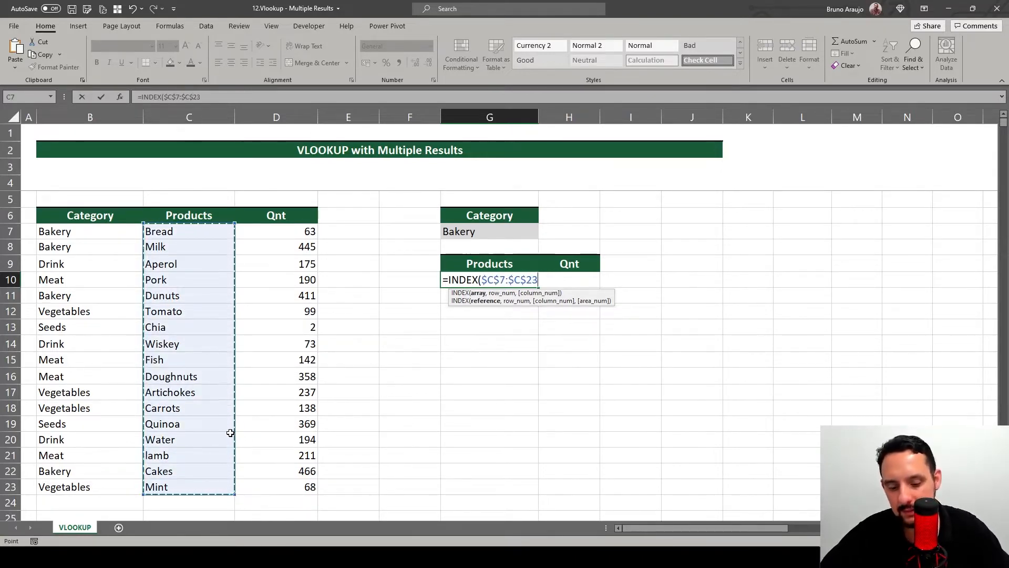
type(",")
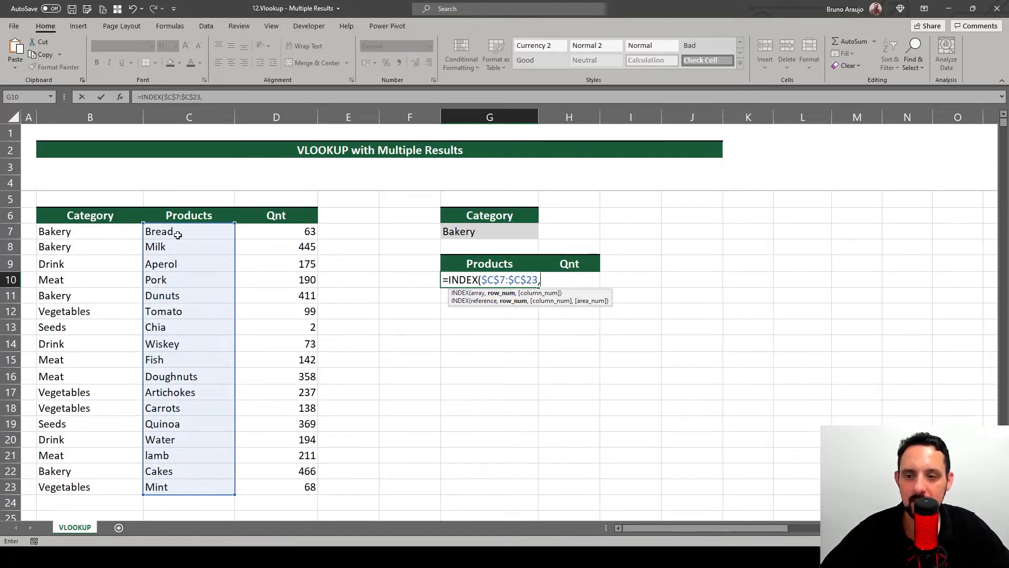
type("1")
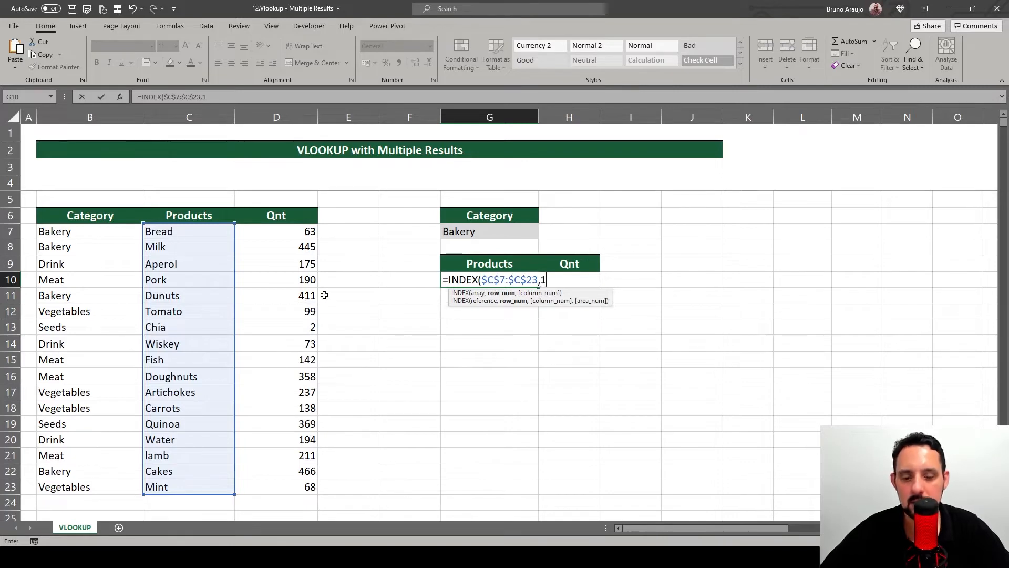
type(",")
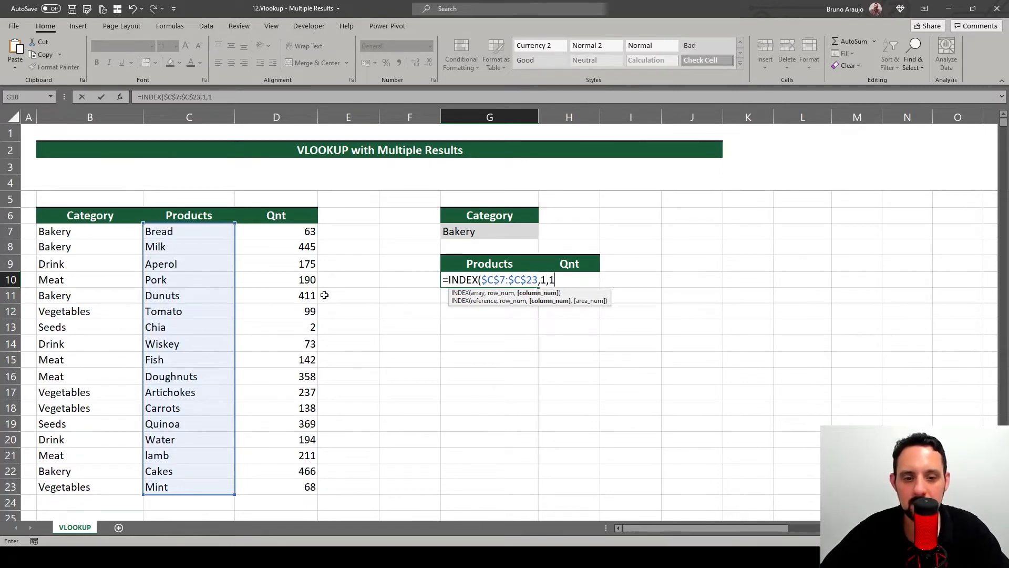
type("1)")
key("Return")
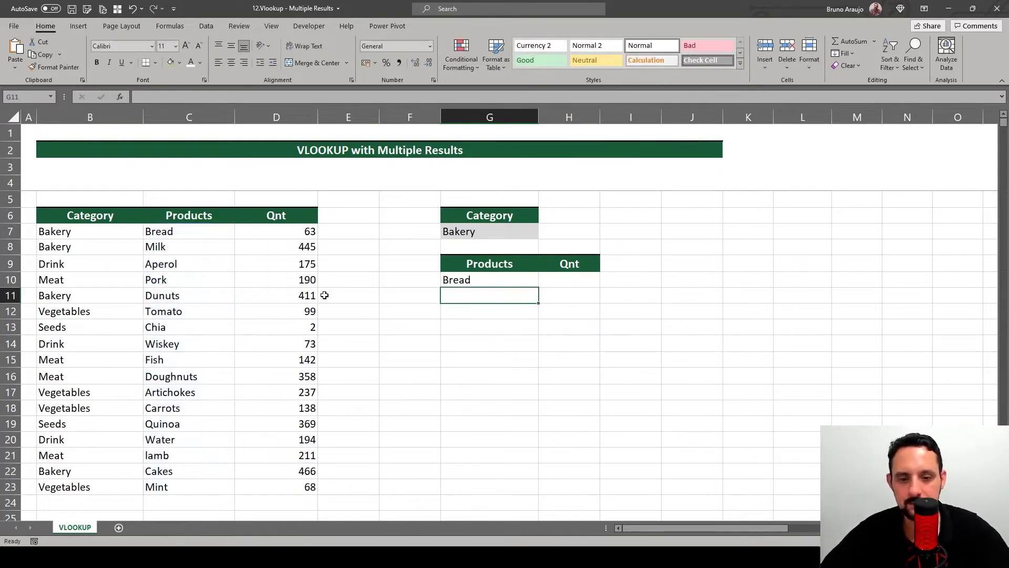
- Copy the G10 formula down to G11, change its row number to 2, and compare the result with row 8 of the table
left_click(483, 279)
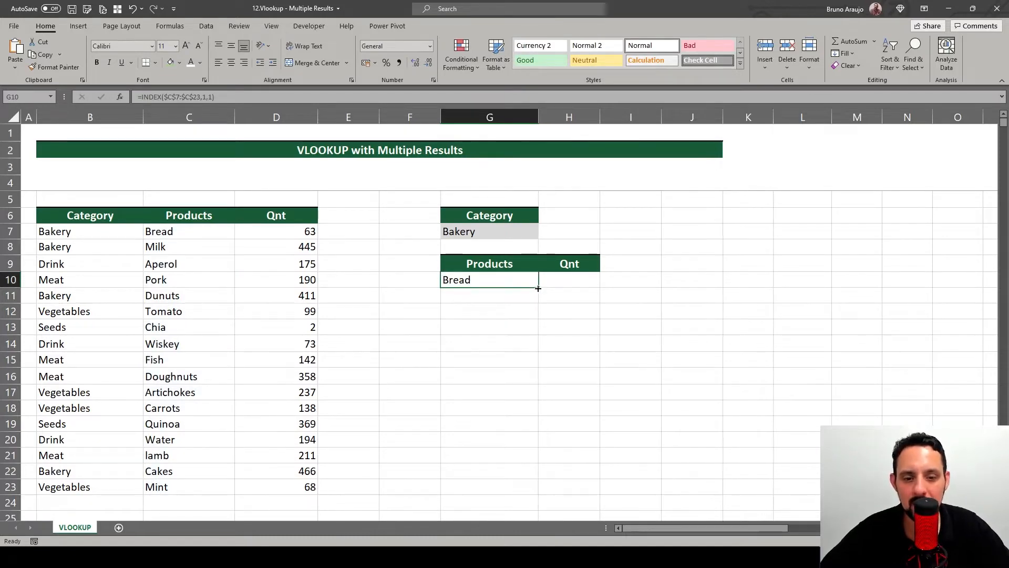
left_click_drag(538, 287, 539, 307)
left_click(482, 290)
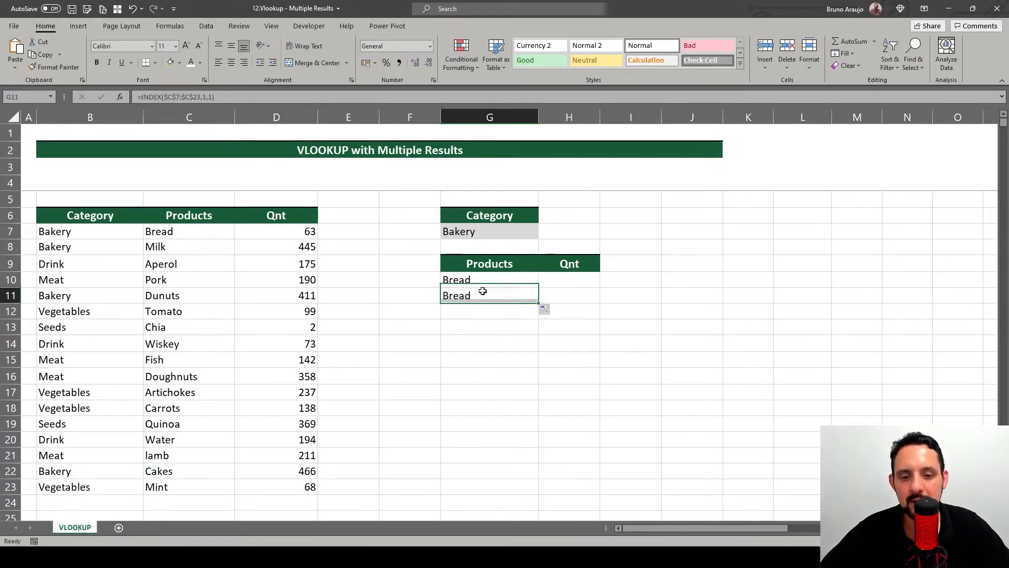
left_click(205, 97)
double_click(206, 97)
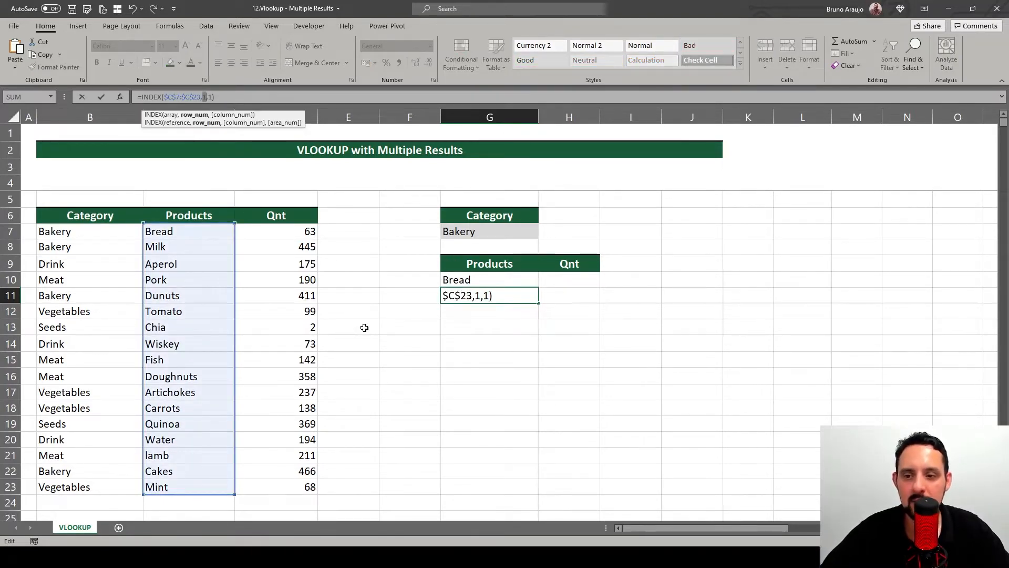
type("2")
key("Return")
left_click(96, 248)
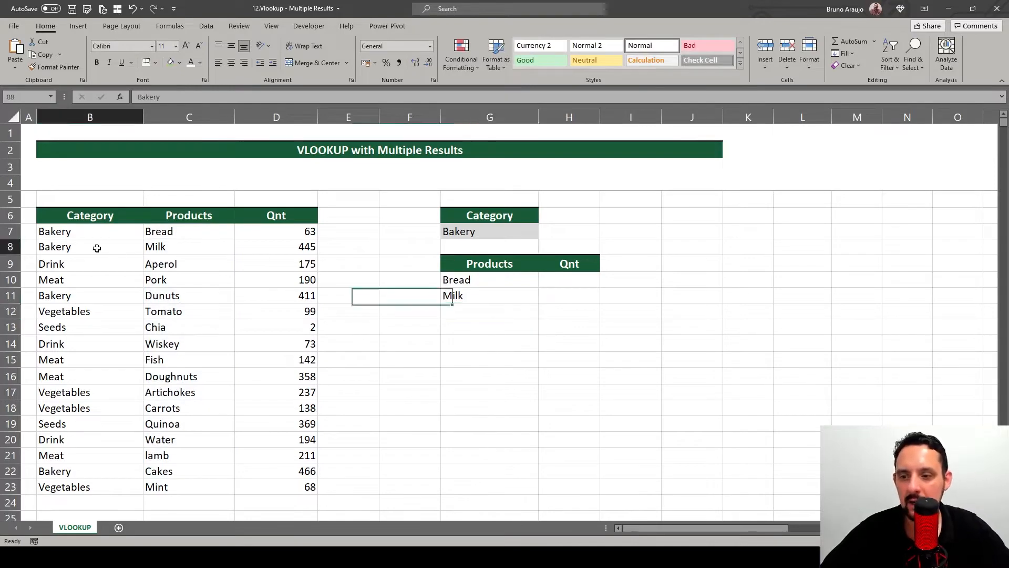
left_click_drag(96, 248, 180, 246)
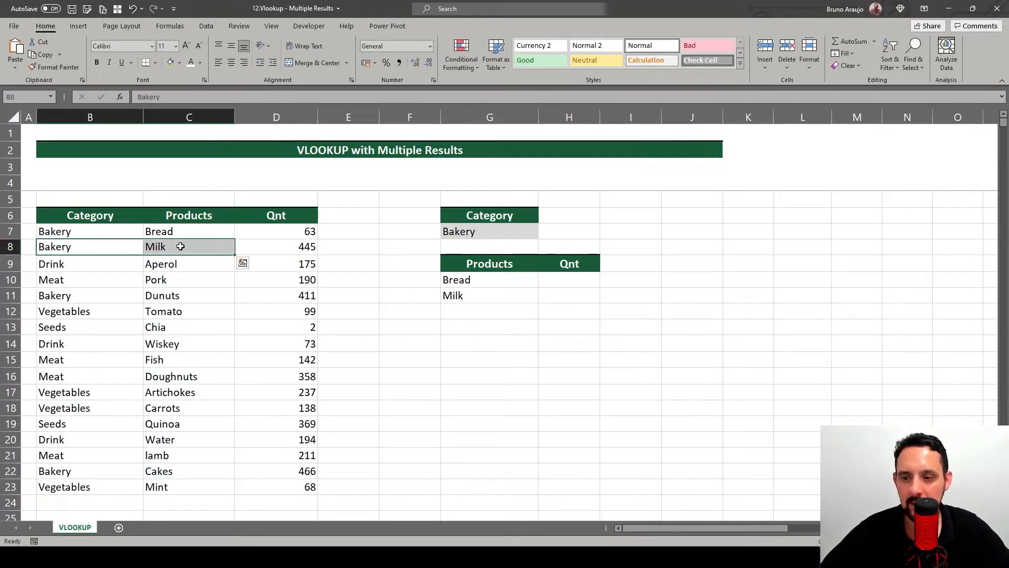
- Highlight the Bakery cells B7, B8, B11 and B22 with a light green fill
left_click(79, 230)
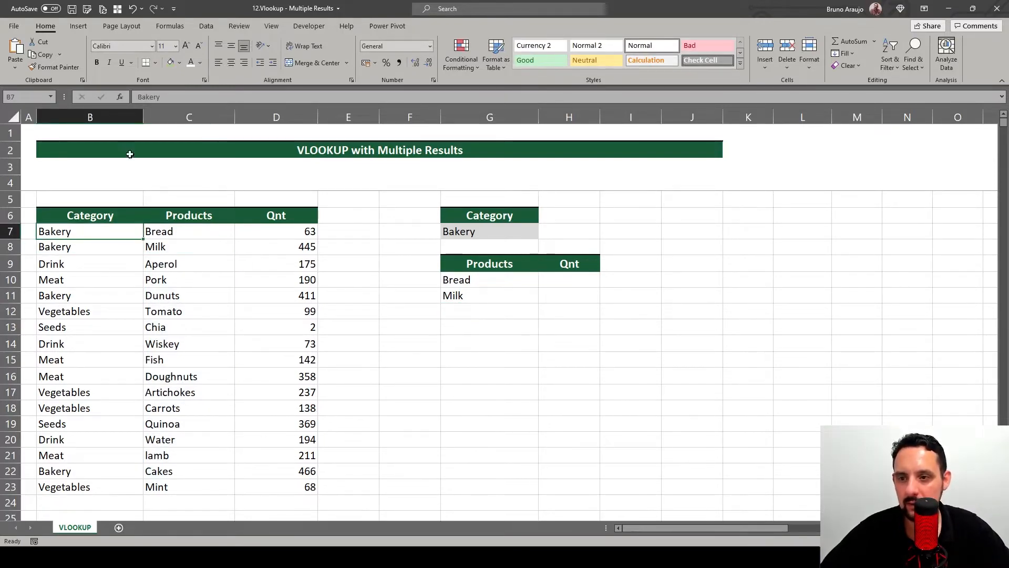
left_click(76, 246, "ctrl")
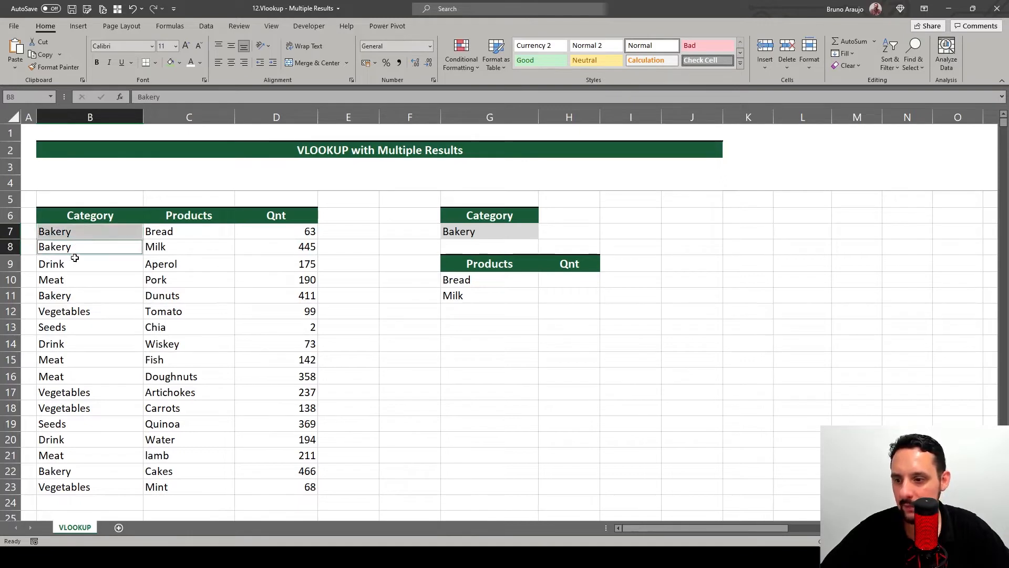
left_click(71, 295, "ctrl")
left_click(66, 469, "ctrl")
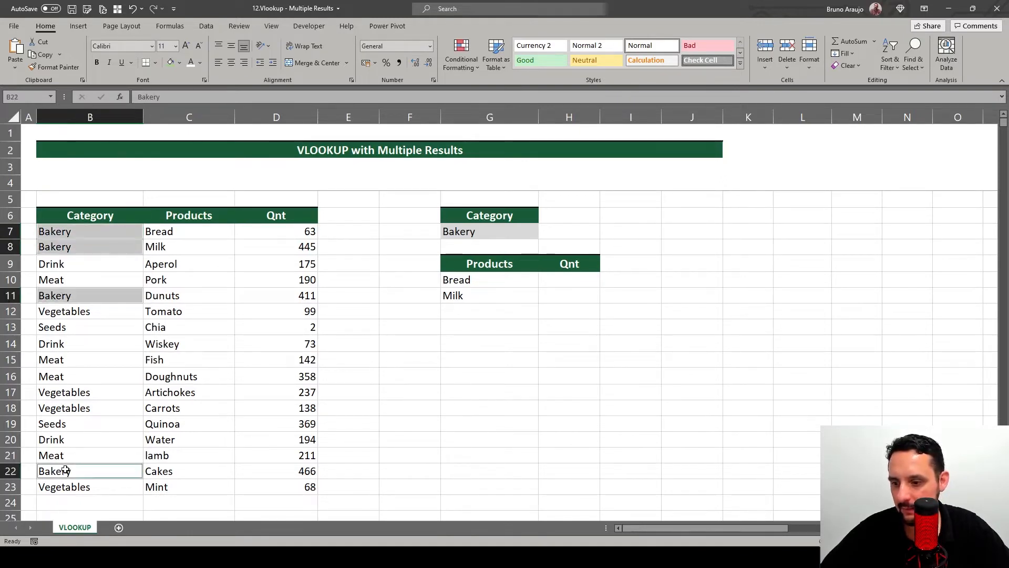
left_click(170, 62)
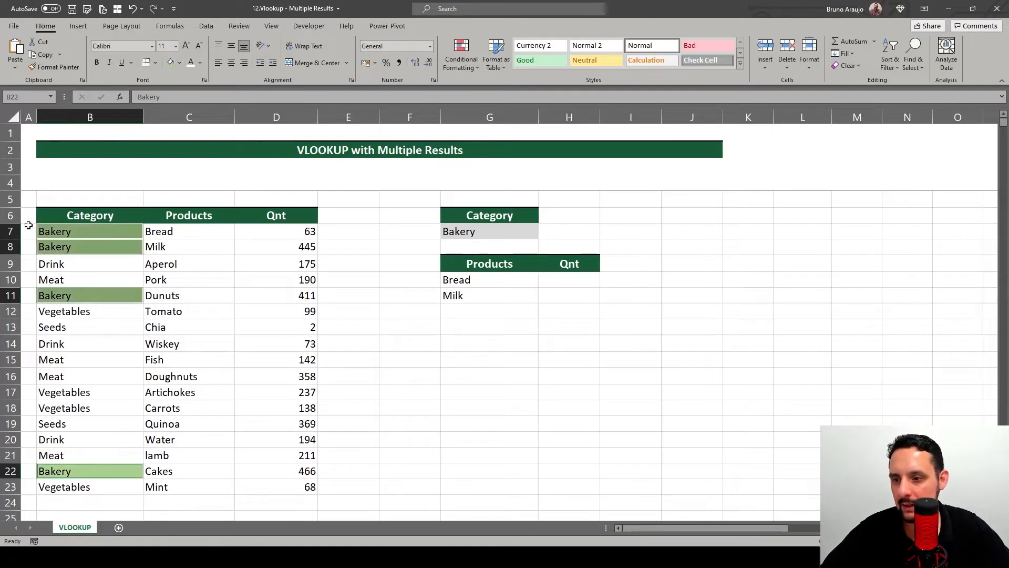
- Number the Bakery rows in column A with their table positions: 1 in A7, 2 in A8, 5 in A11 and 16 in A22
left_click(29, 247)
type("2")
left_click(27, 295)
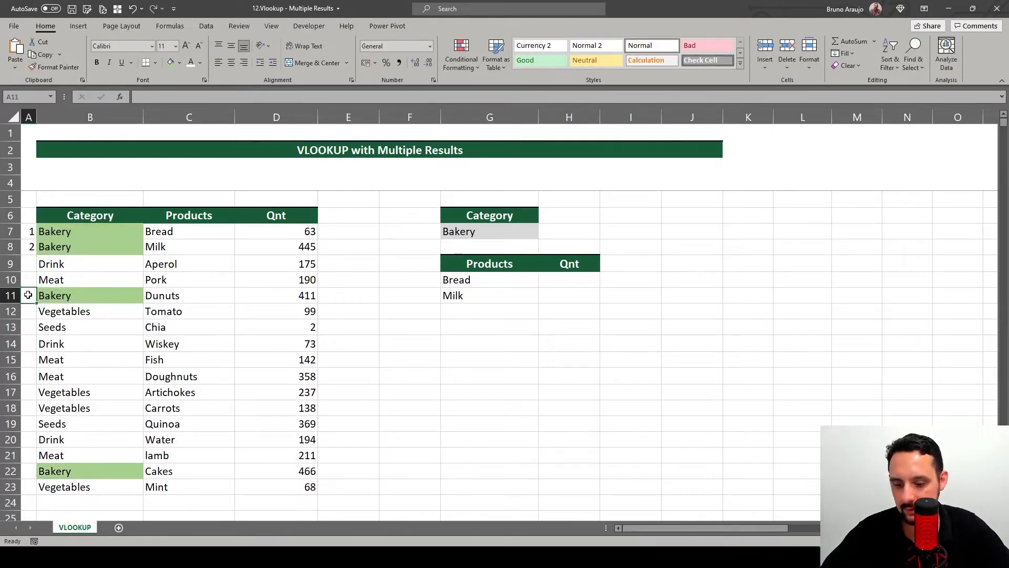
type("5")
left_click(32, 469)
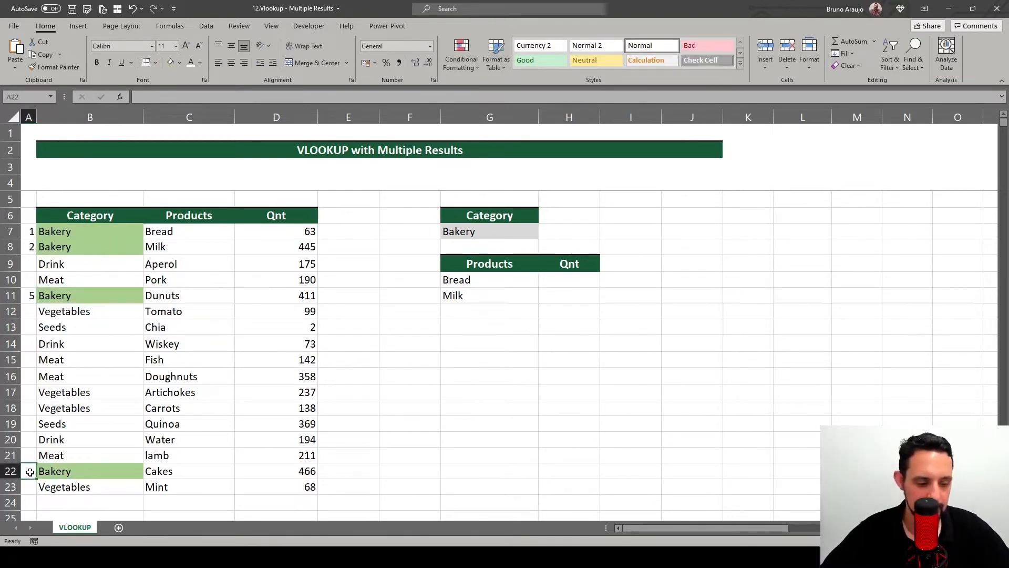
type("16")
key("Return")
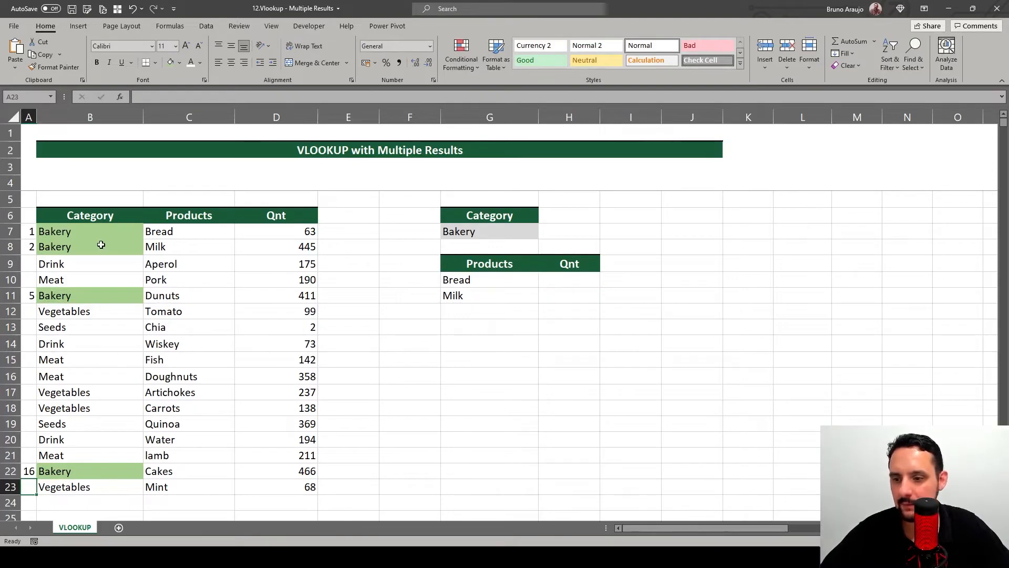
left_click_drag(23, 226, 31, 468)
- Try Drink as the category in G7, check the INDEX formula in G10, and undo the category change
left_click(481, 280)
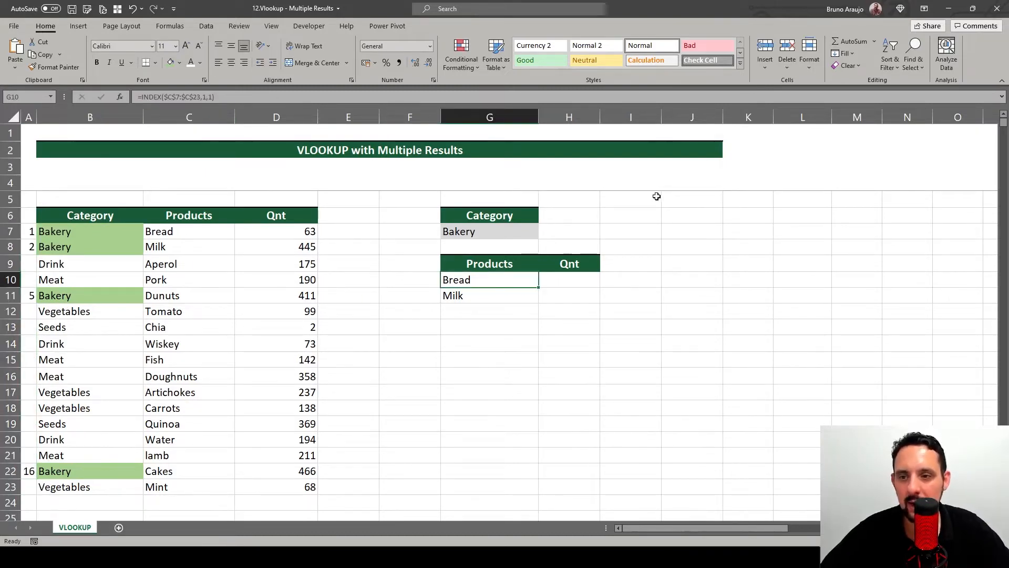
key("Down")
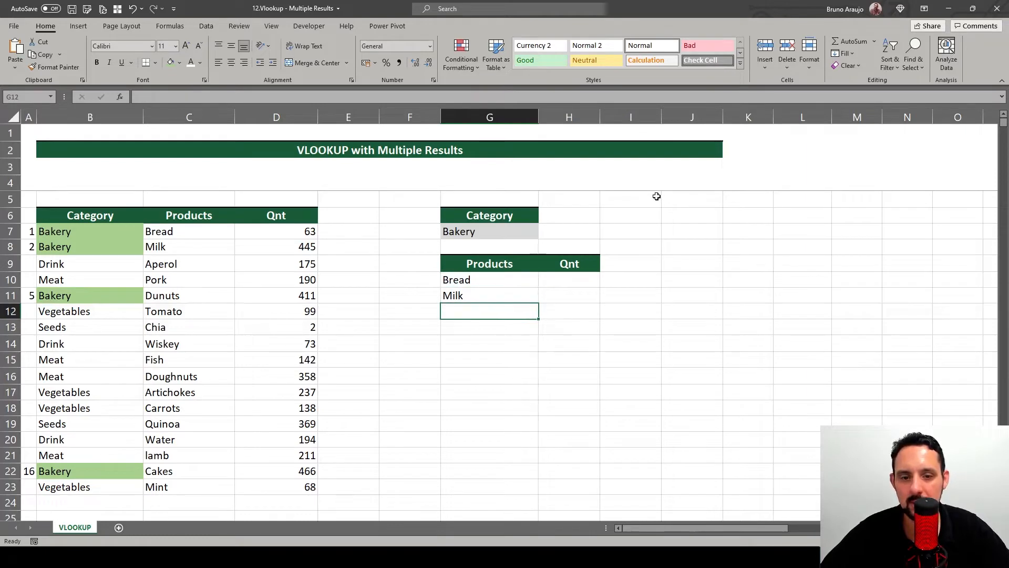
left_click(534, 232)
left_click(542, 233)
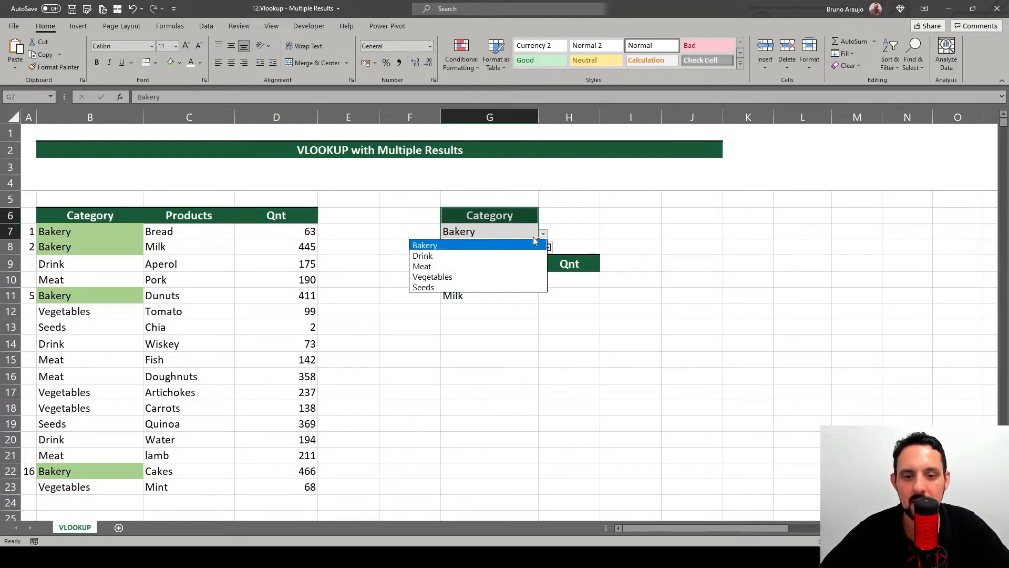
left_click(464, 256)
left_click(480, 280)
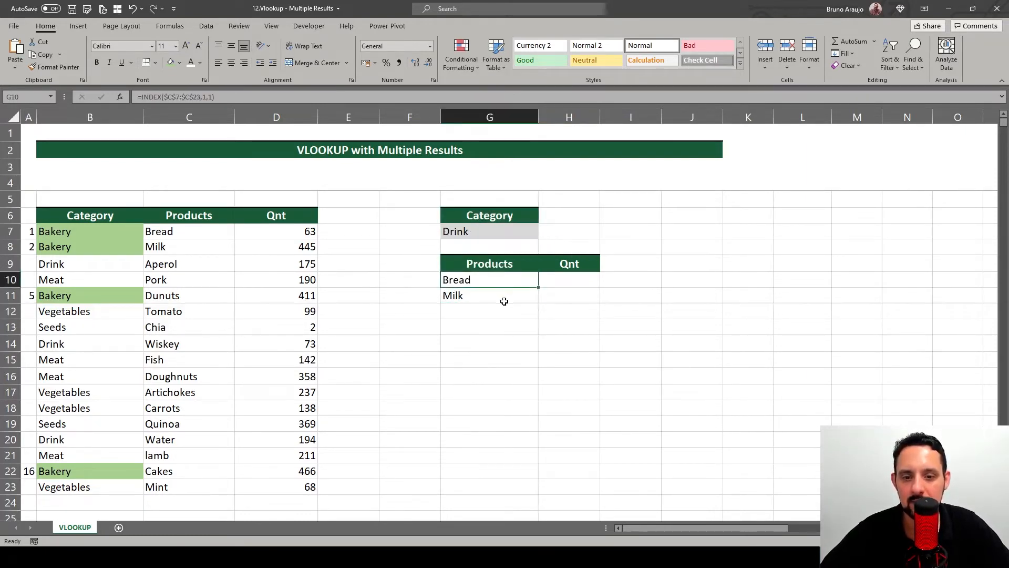
key("ctrl+z")
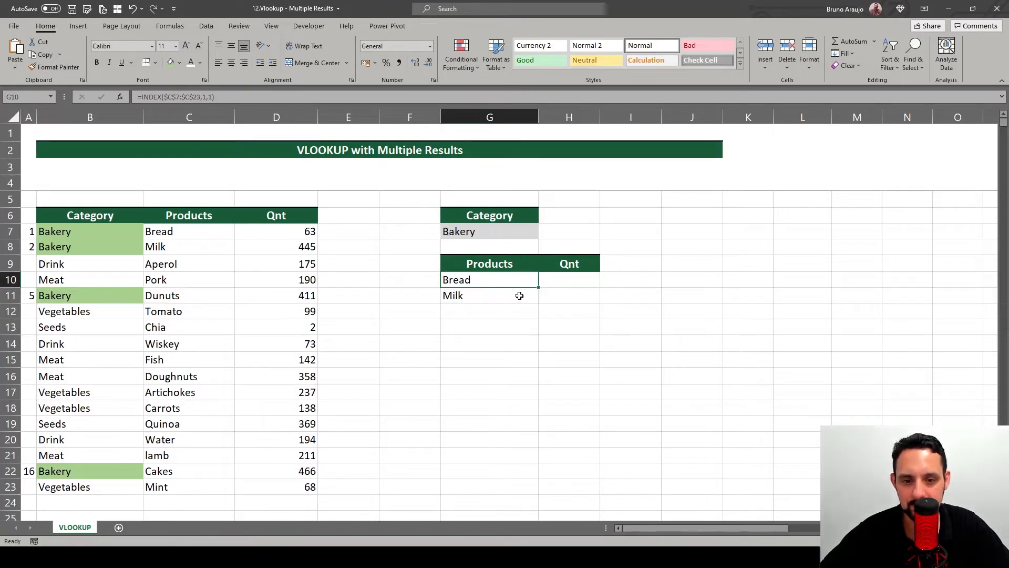
left_click_drag(494, 279, 491, 309)
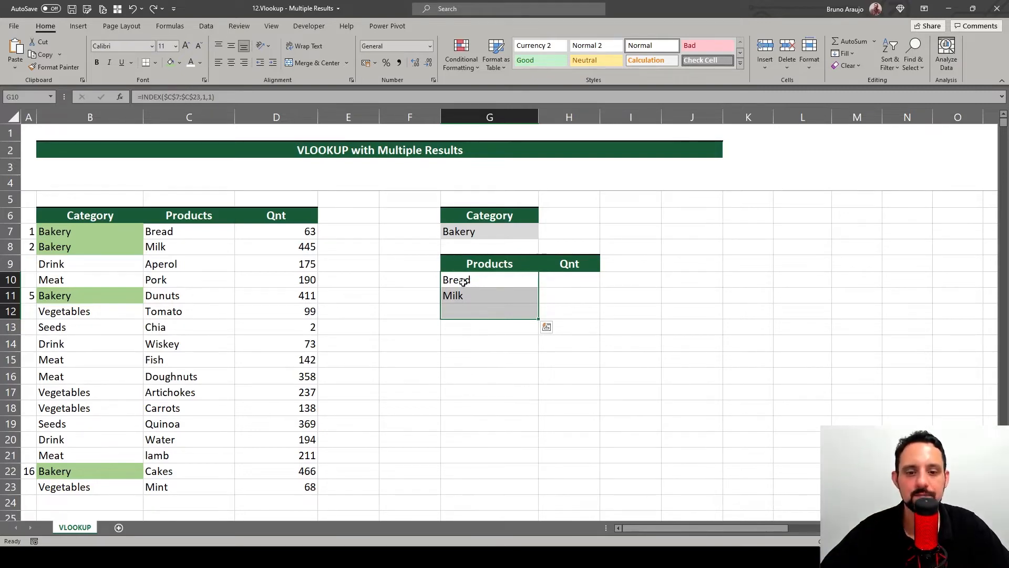
- Start an AGGREGATE formula in J10 with 15 - SMALL as its function number
left_click(681, 280)
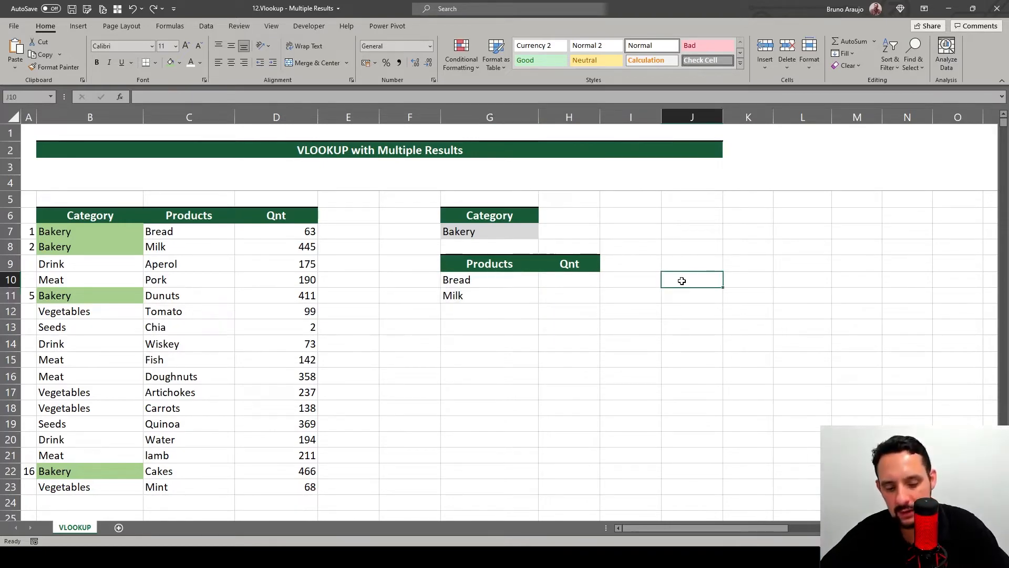
type("=ag")
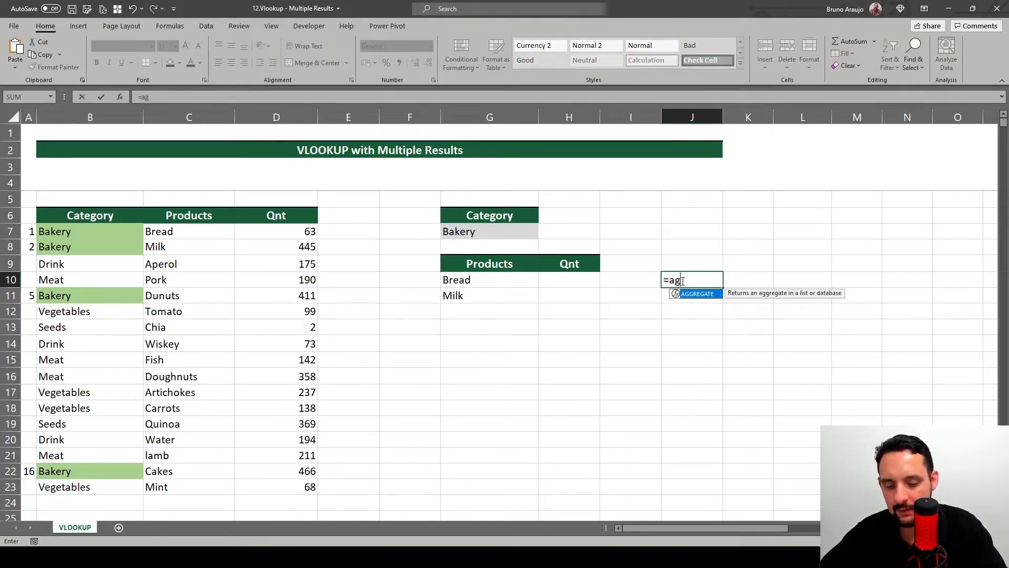
key("Tab")
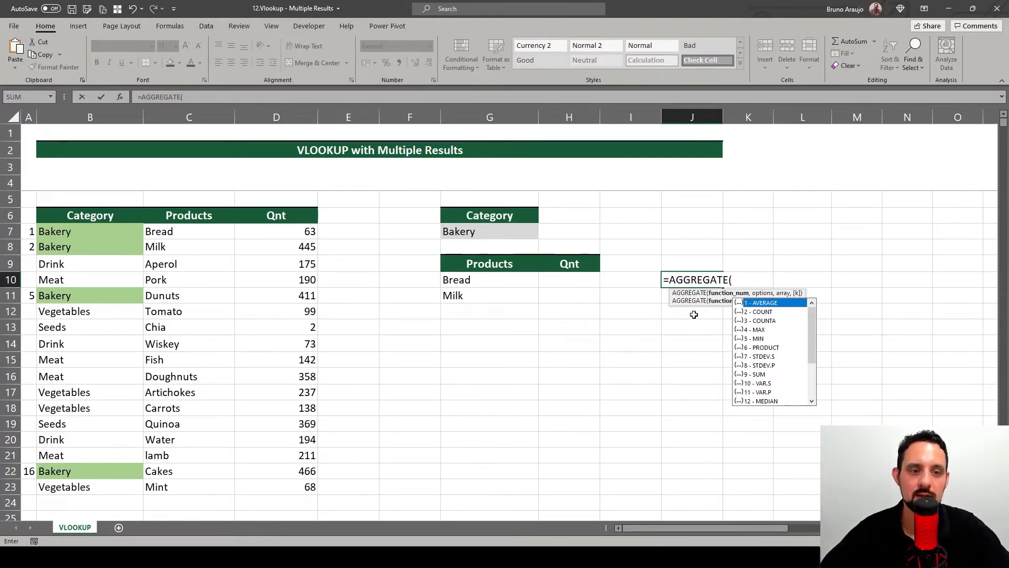
left_click_drag(811, 323, 812, 357)
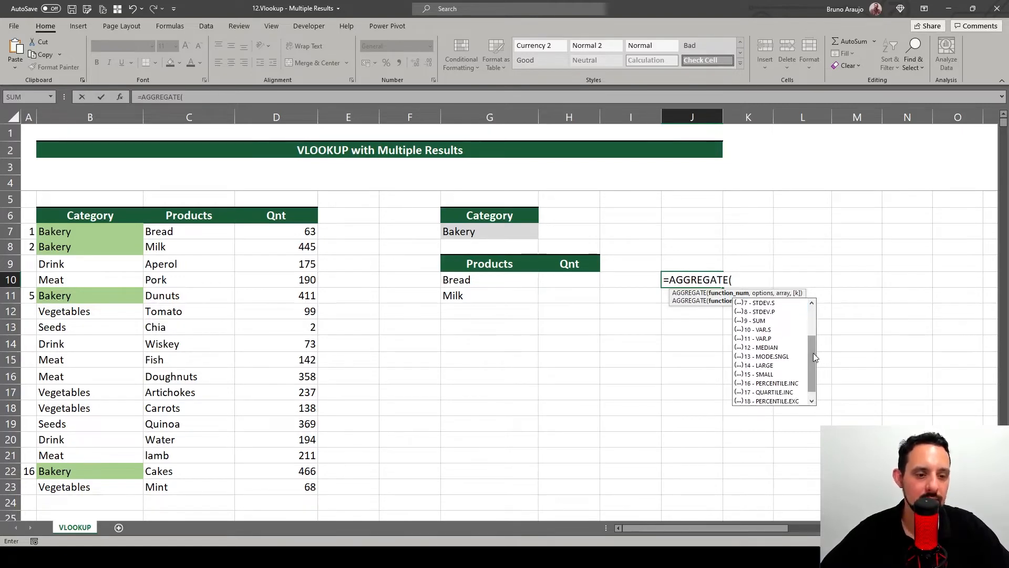
left_click(770, 374)
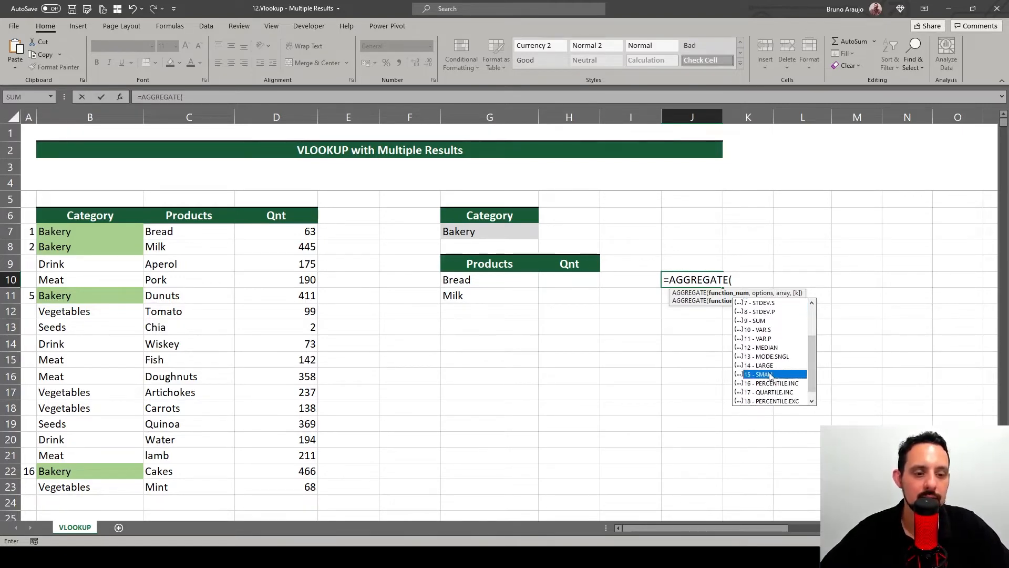
double_click(771, 374)
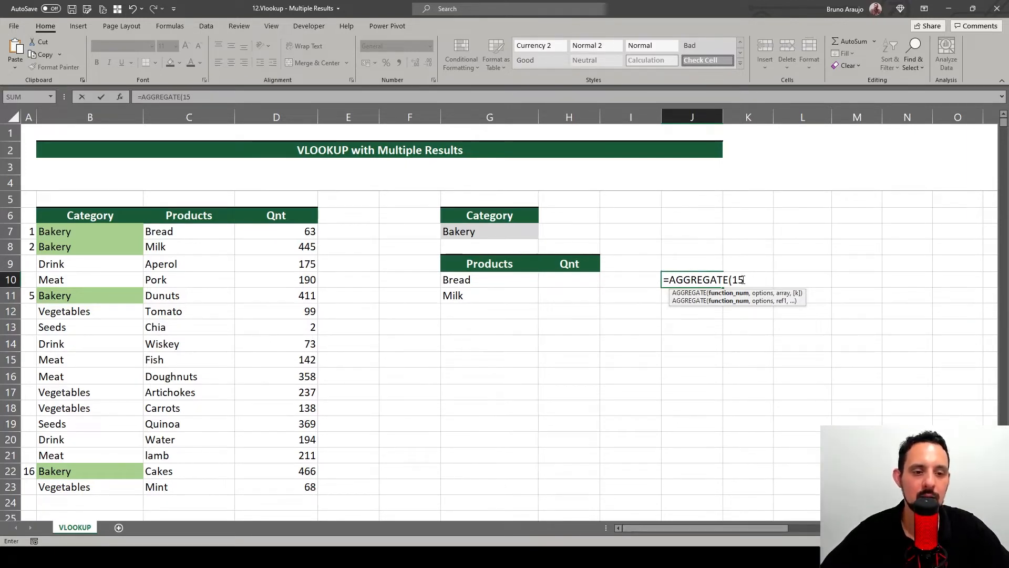
- Clear the function number from the AGGREGATE formula in J10 and choose 15 - SMALL again
left_click_drag(734, 279, 747, 278)
key("BackSpace")
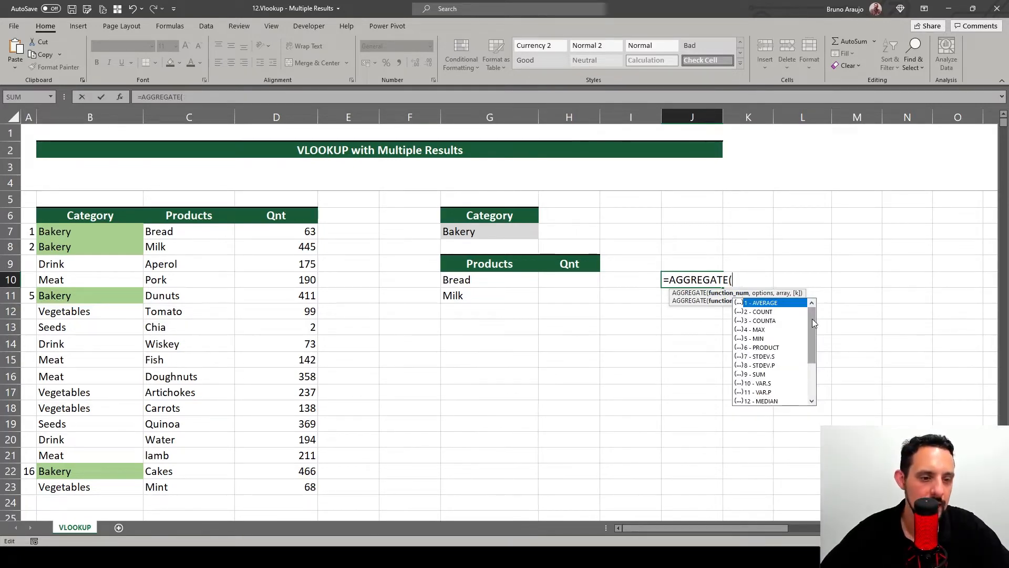
left_click_drag(812, 319, 806, 352)
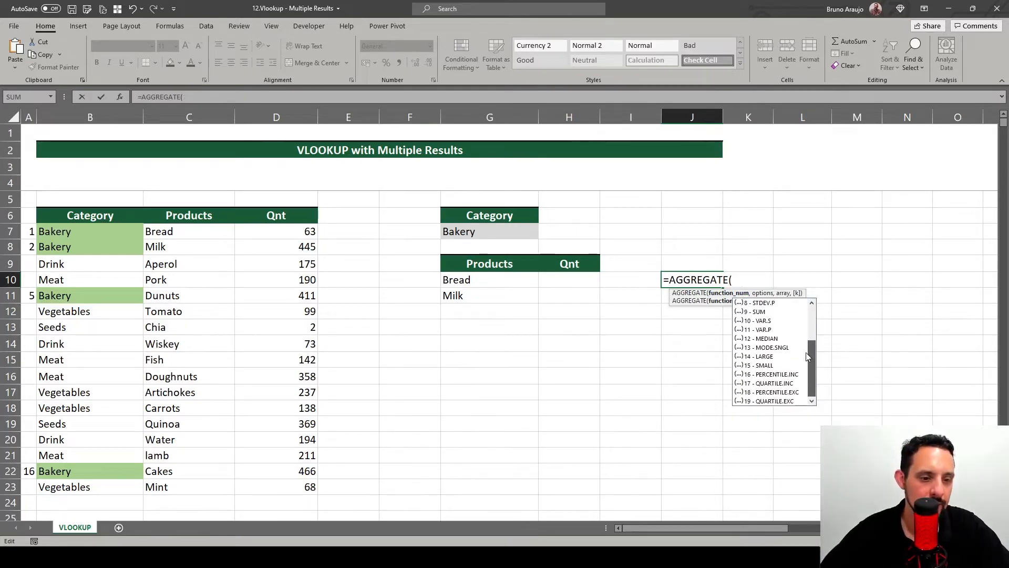
double_click(760, 367)
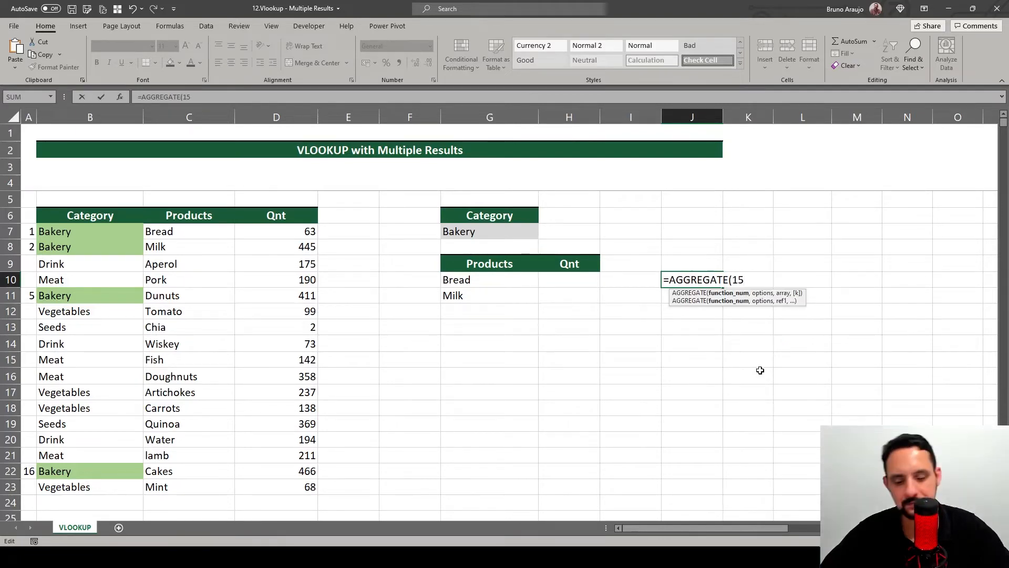
- Set the AGGREGATE options argument in J10 to 3 - Ignore hidden rows, error values, nested SUBTOTAL and AGGREGATE functions
type(",")
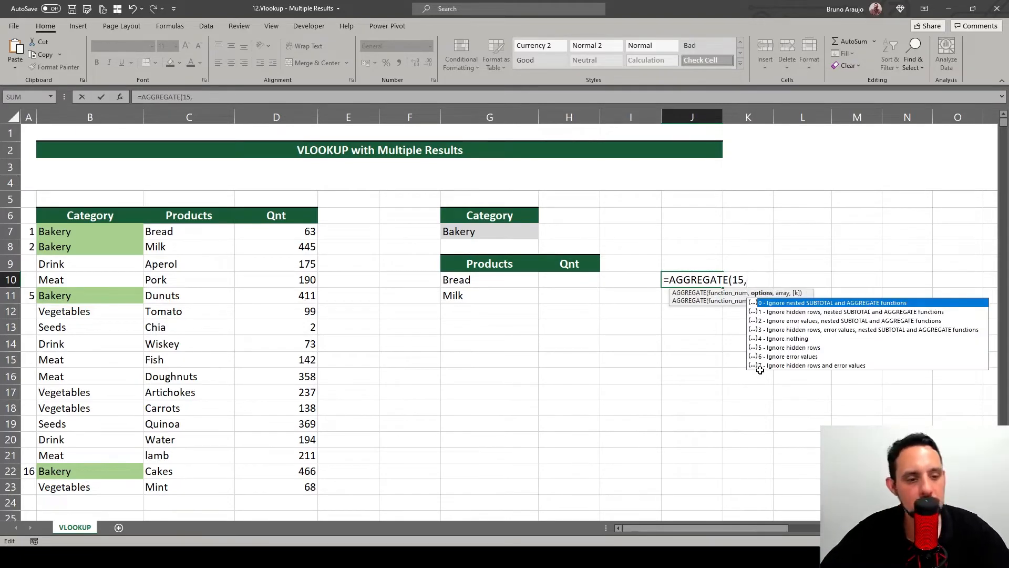
left_click(798, 330)
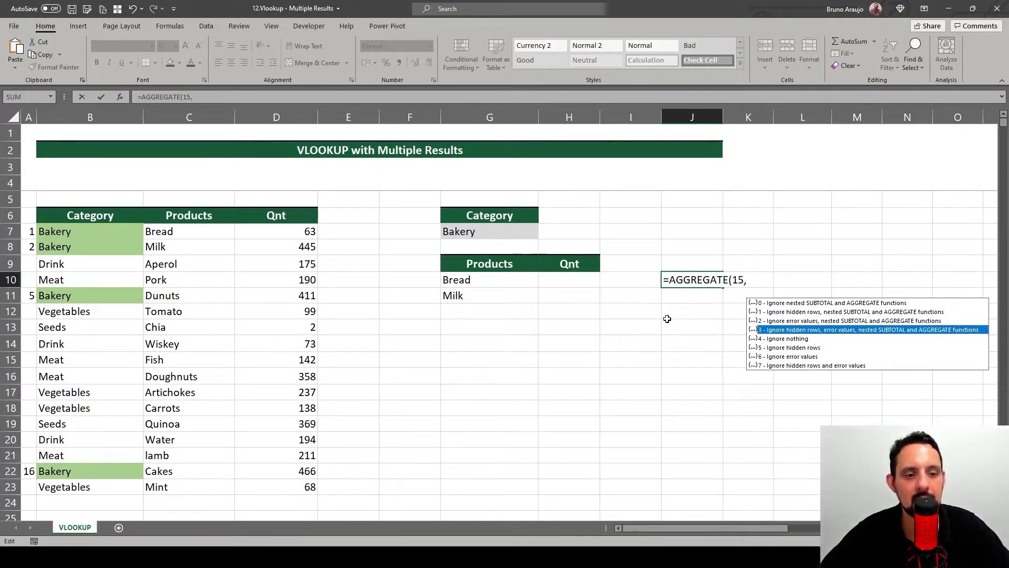
double_click(779, 330)
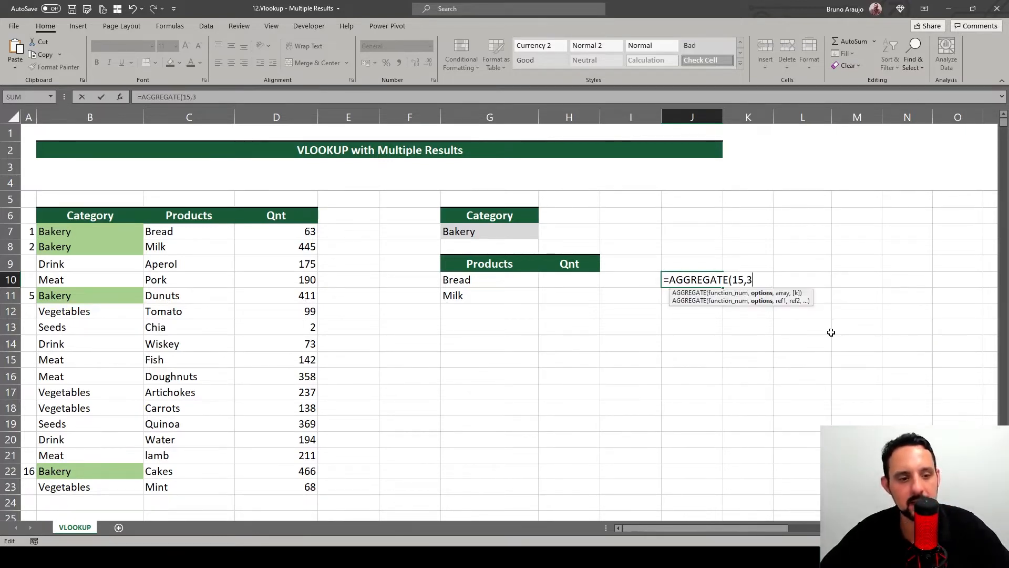
type(",")
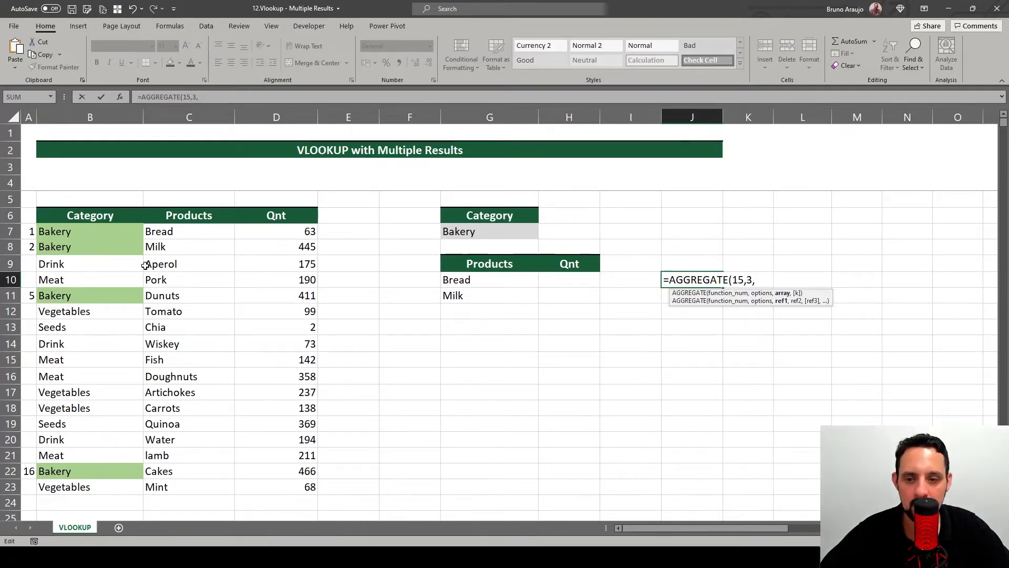
- Enter the array condition $B$7:$B$23=$G$7 in the AGGREGATE formula, using absolute references for both the category range and the lookup cell
left_click_drag(86, 229, 70, 497)
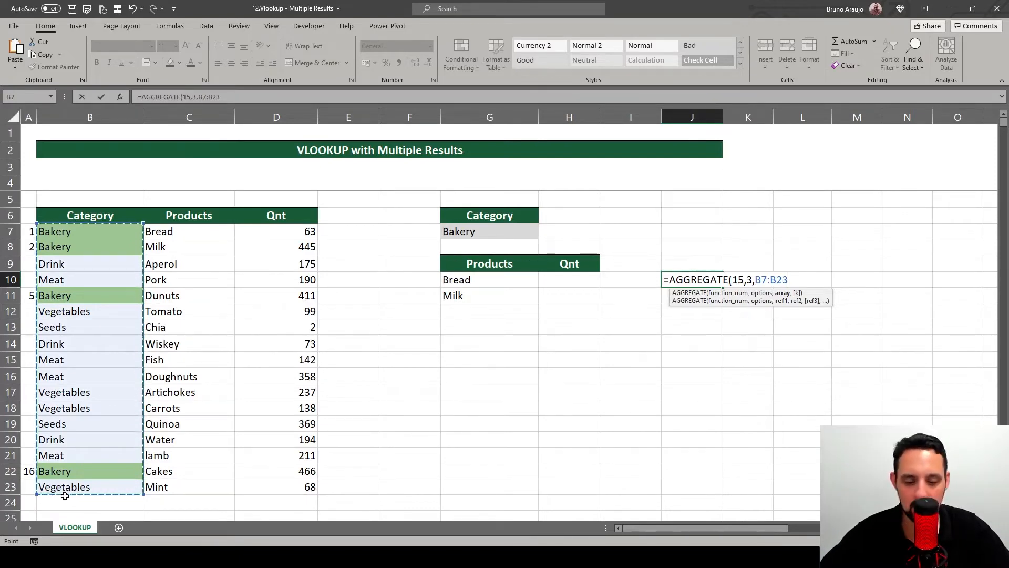
key("F4")
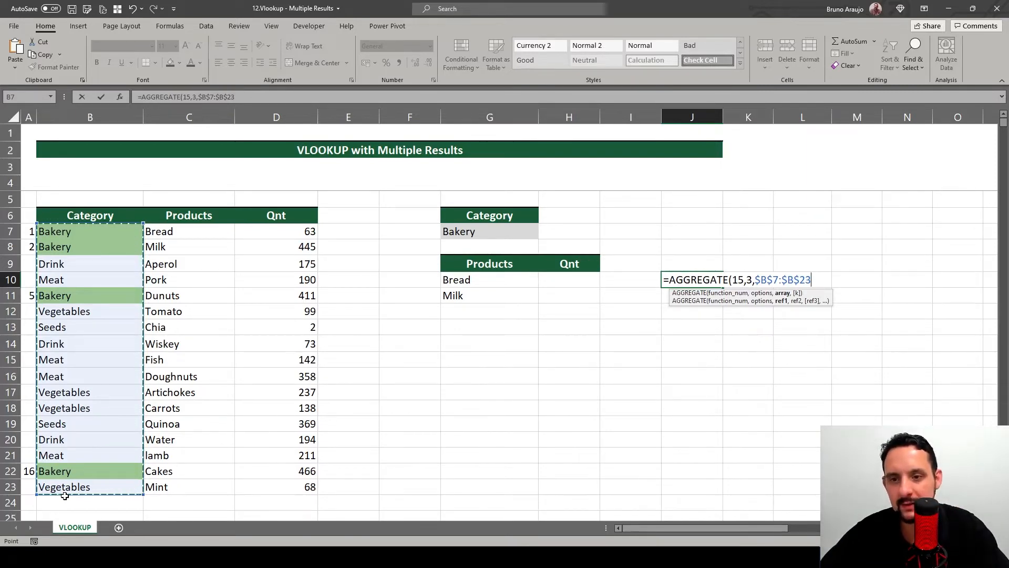
type("=")
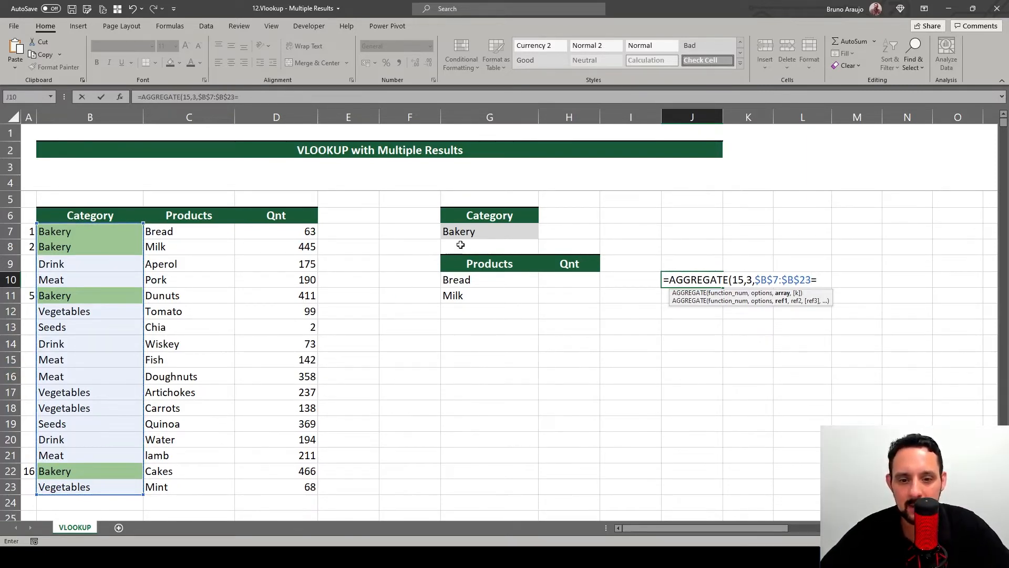
left_click(470, 231)
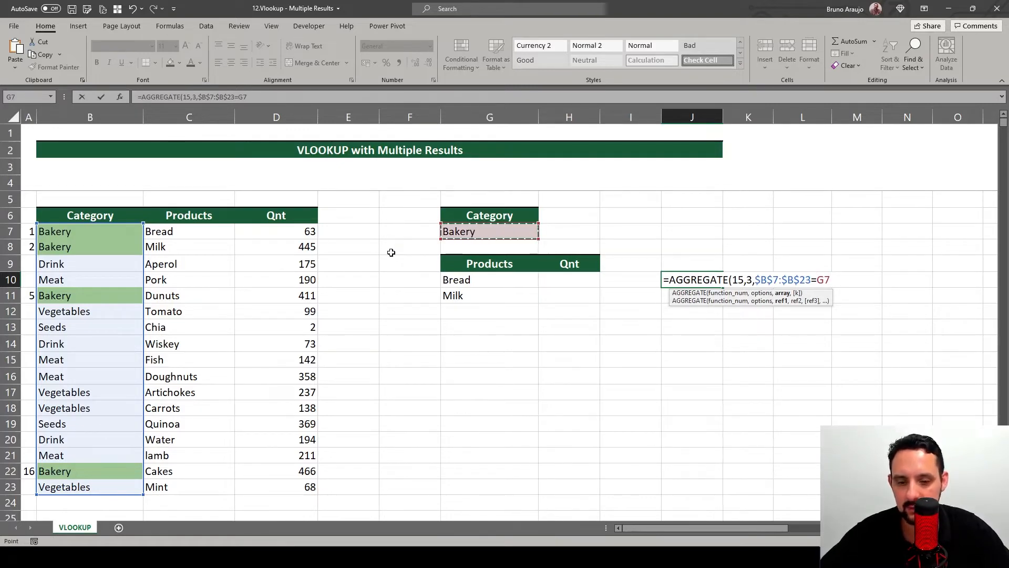
key("F4")
- Evaluate only the category condition inside the AGGREGATE formula to examine its array, and restore the cell references
left_click(272, 96)
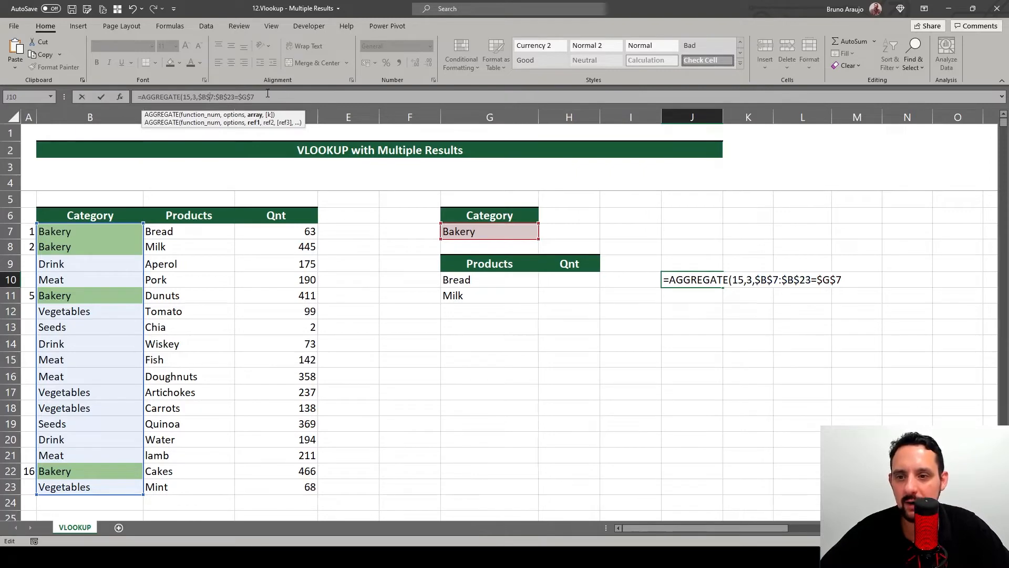
left_click_drag(255, 96, 200, 96)
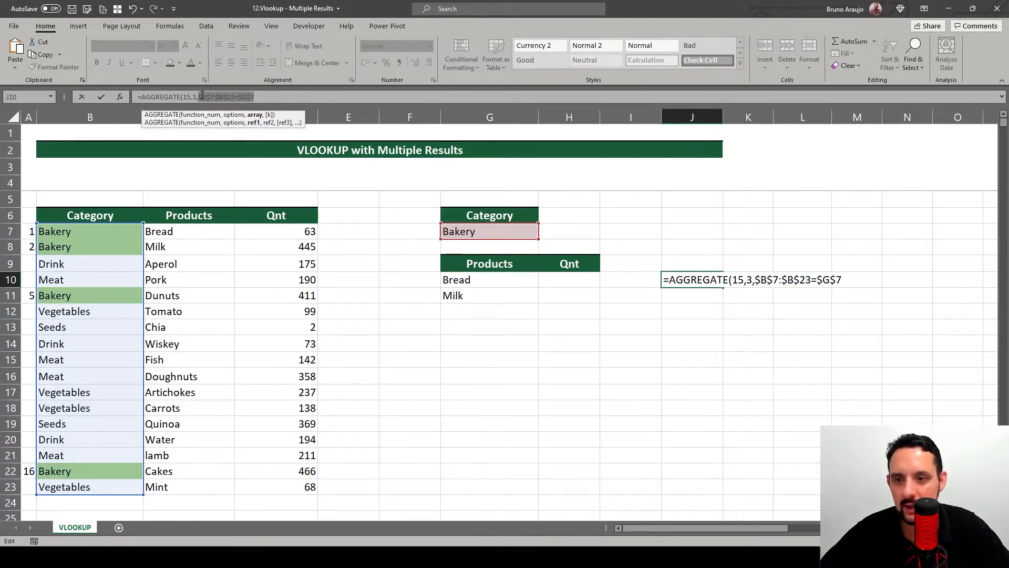
left_click(202, 96)
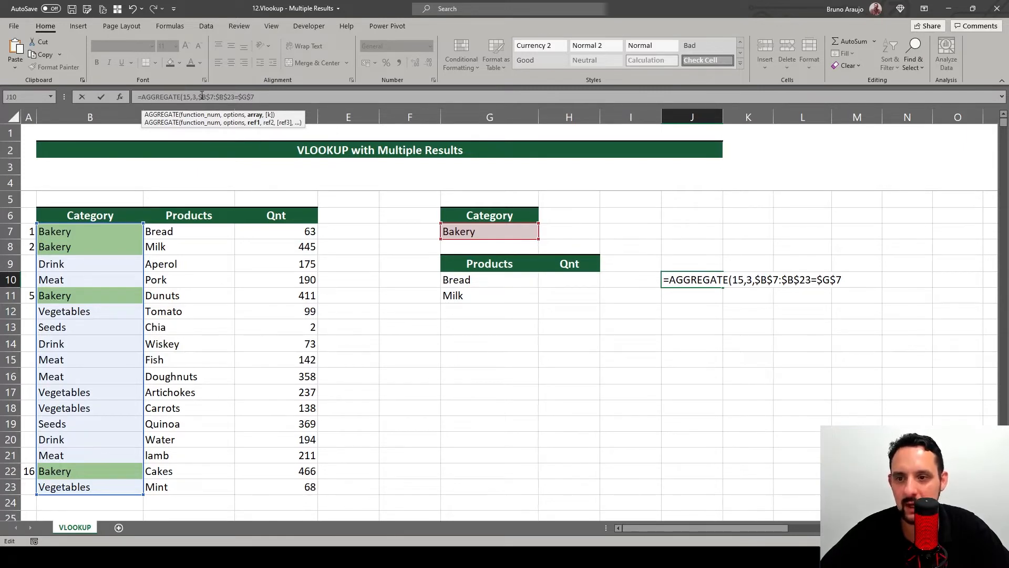
left_click_drag(199, 97, 294, 98)
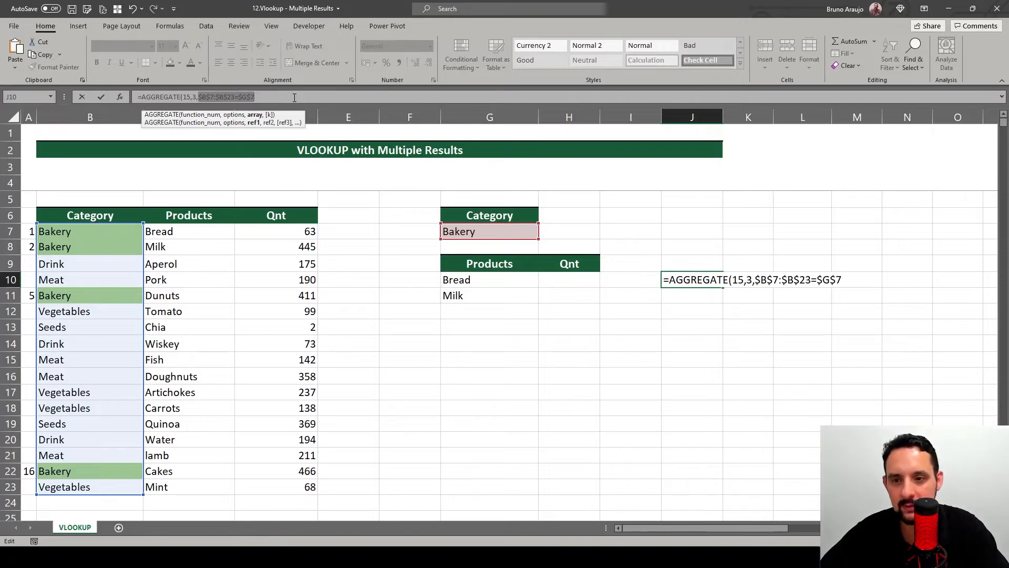
key("F9")
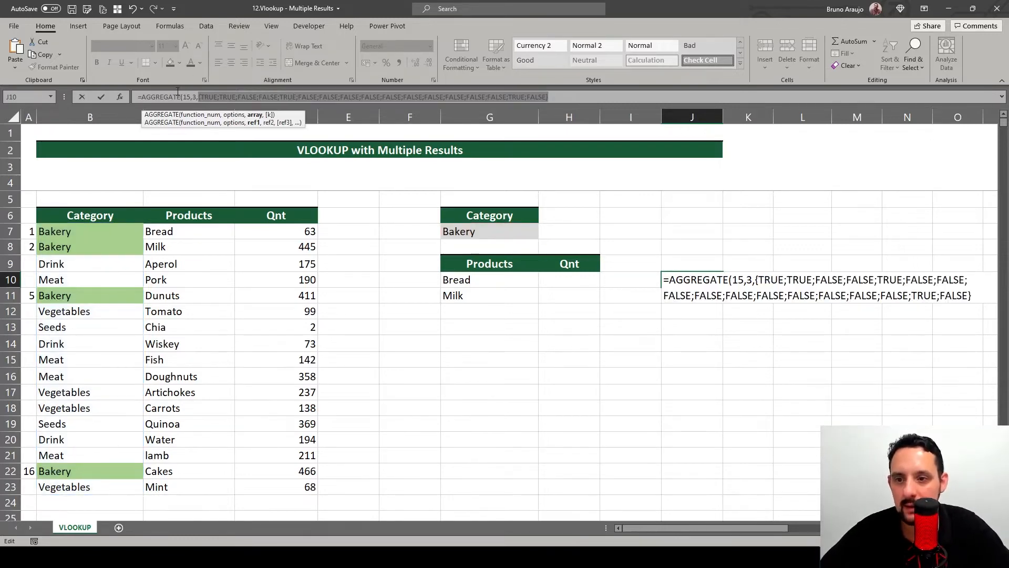
left_click(209, 97)
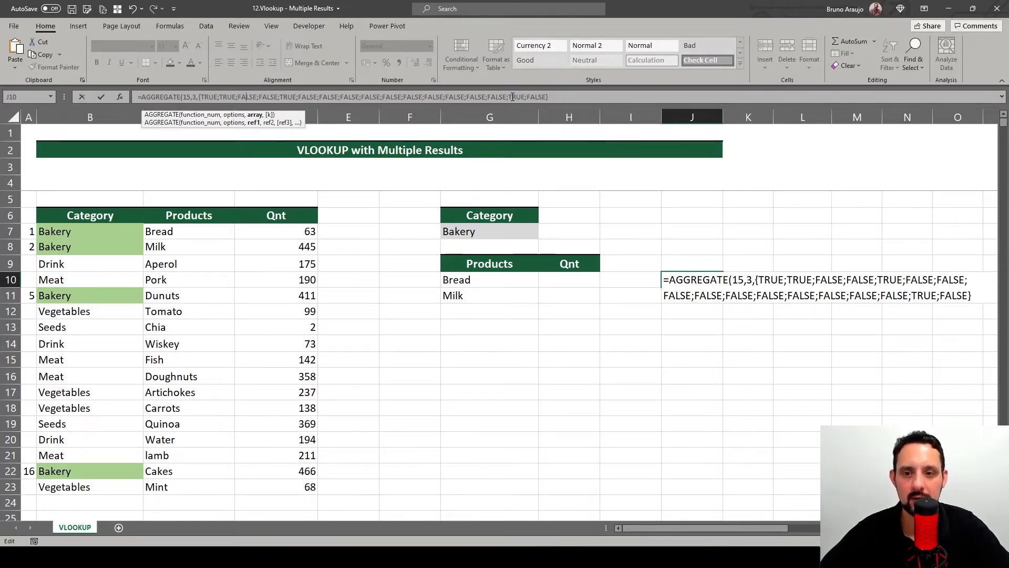
key("ctrl+z")
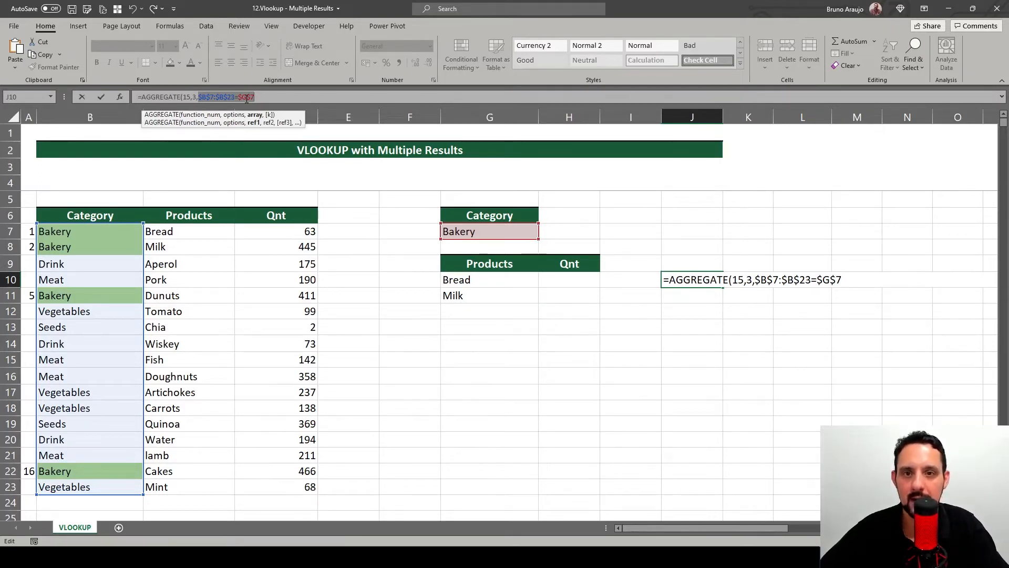
- Enclose the category condition in parentheses and divide it by a copy of itself, giving ($B$7:$B$23=$G$7)/($B$7:$B$23=$G$7)
left_click(204, 98)
type(")")
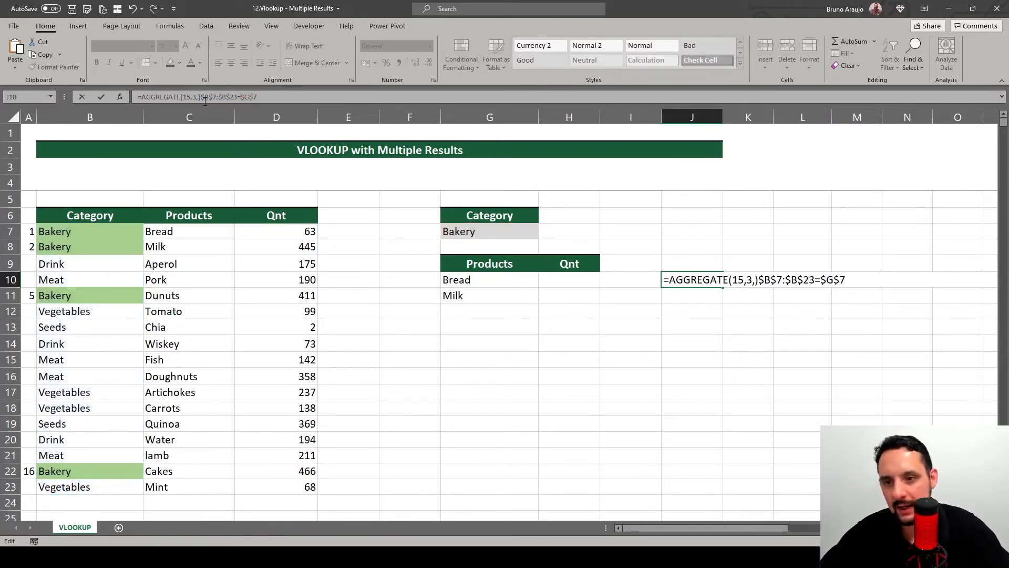
key("BackSpace")
type("(")
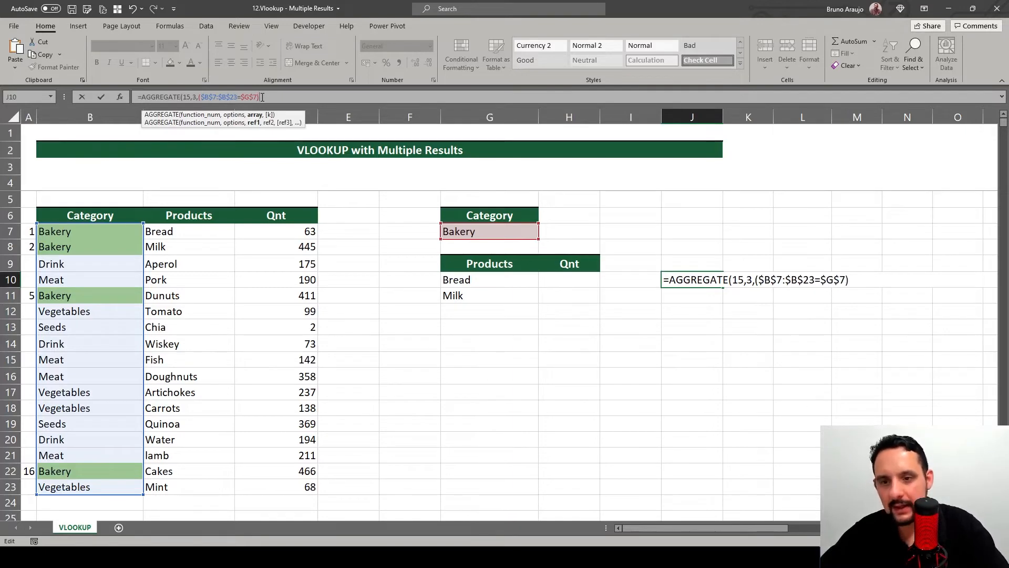
left_click_drag(263, 97, 196, 97)
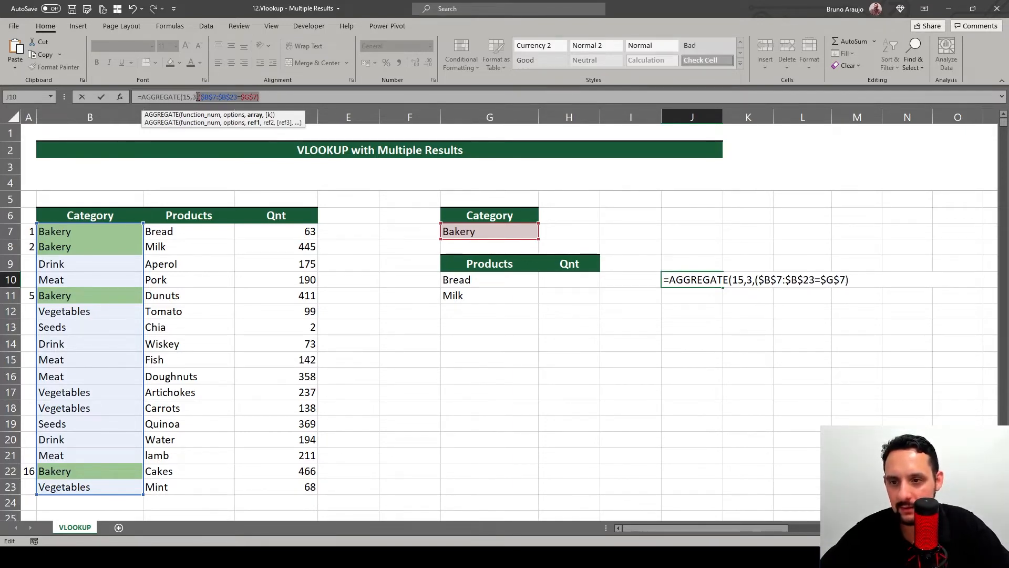
left_click(286, 99)
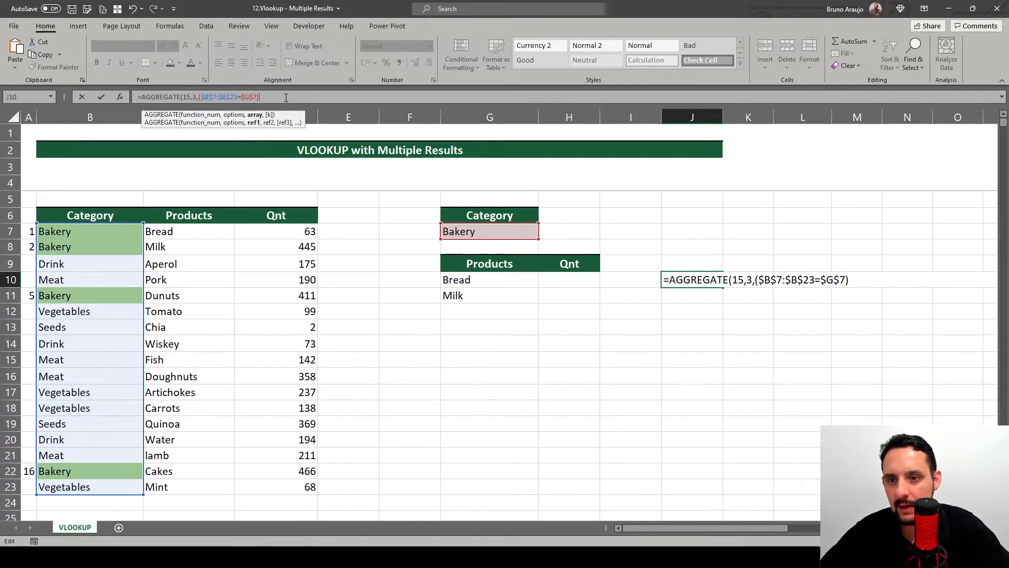
type("/")
key("ctrl+v")
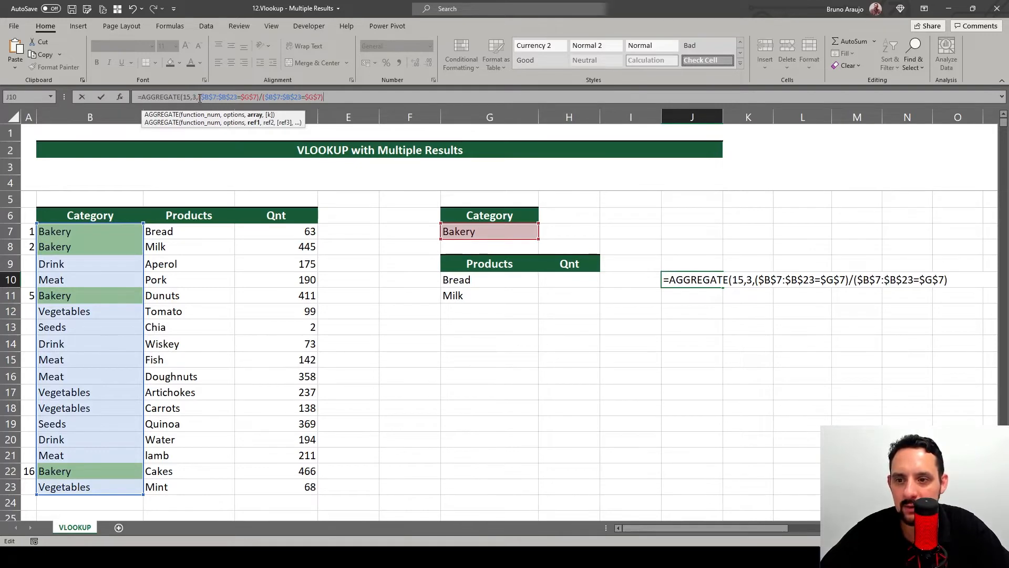
- Evaluate the divided conditions inside the formula to examine the resulting array, and undo the evaluation
left_click_drag(200, 99, 373, 97)
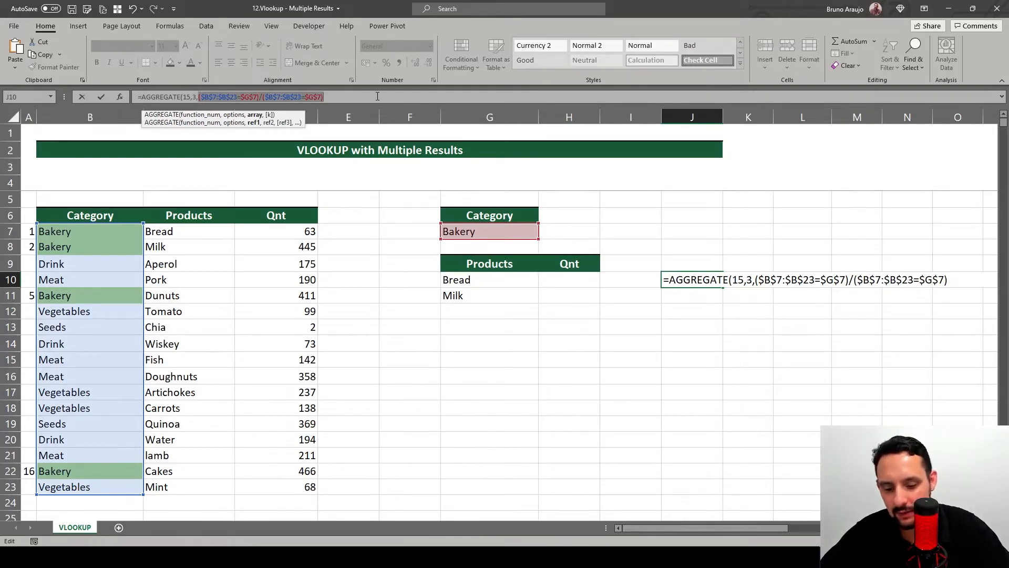
key("F9")
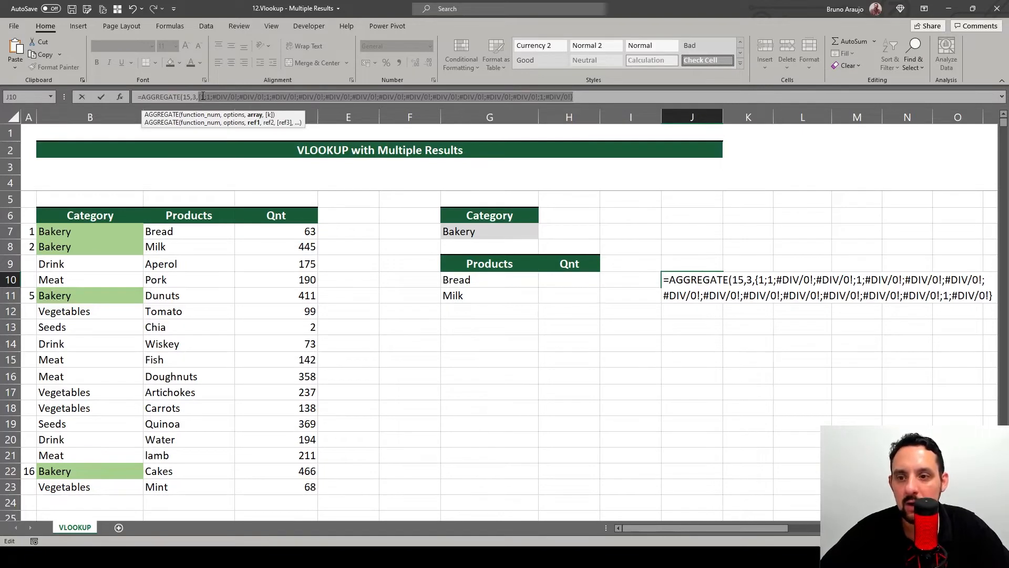
left_click(203, 97)
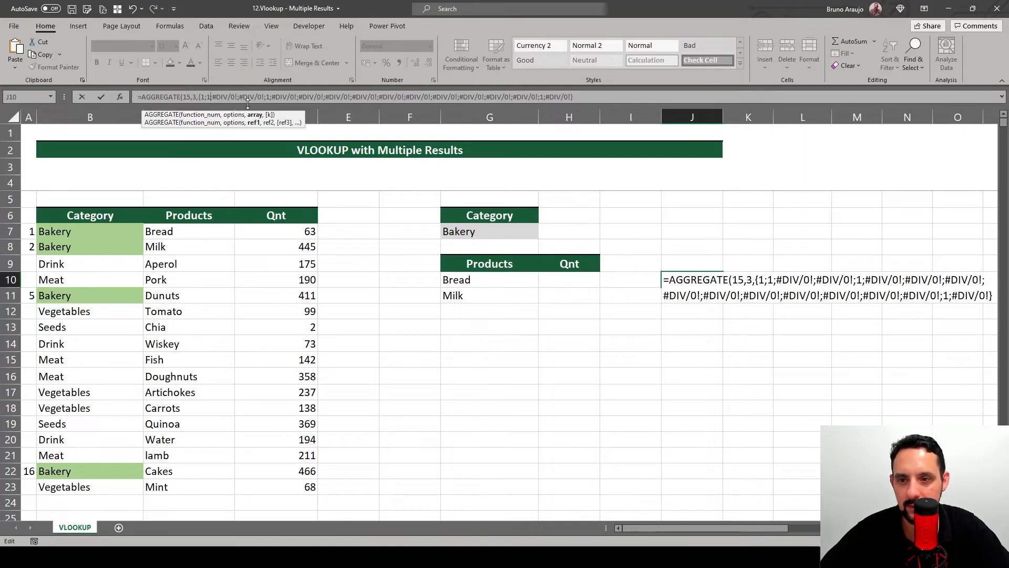
key("ctrl+z")
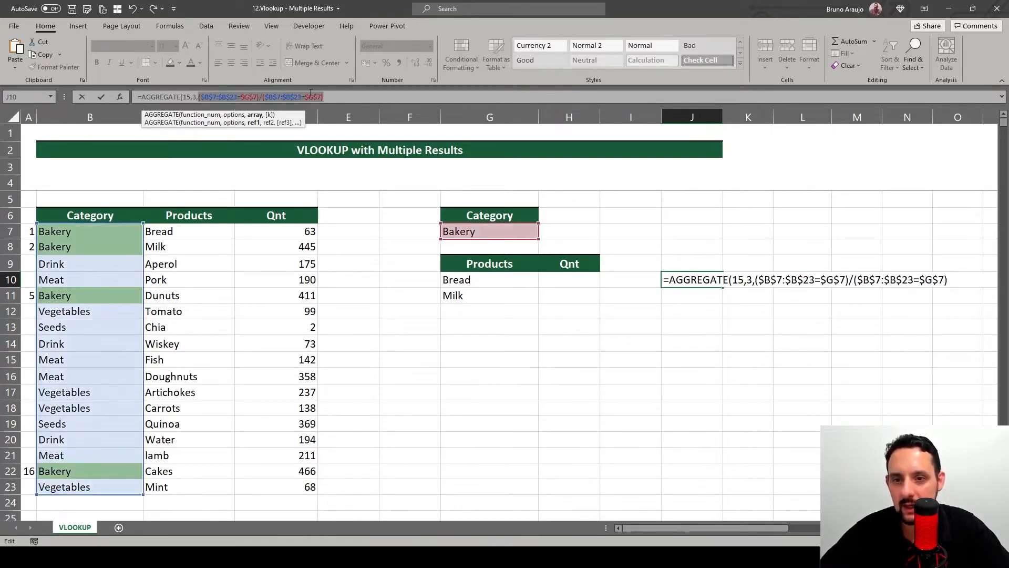
- Multiply the divided conditions by the row numbers of the category range with *row($B$7:$B$23)
left_click(332, 96)
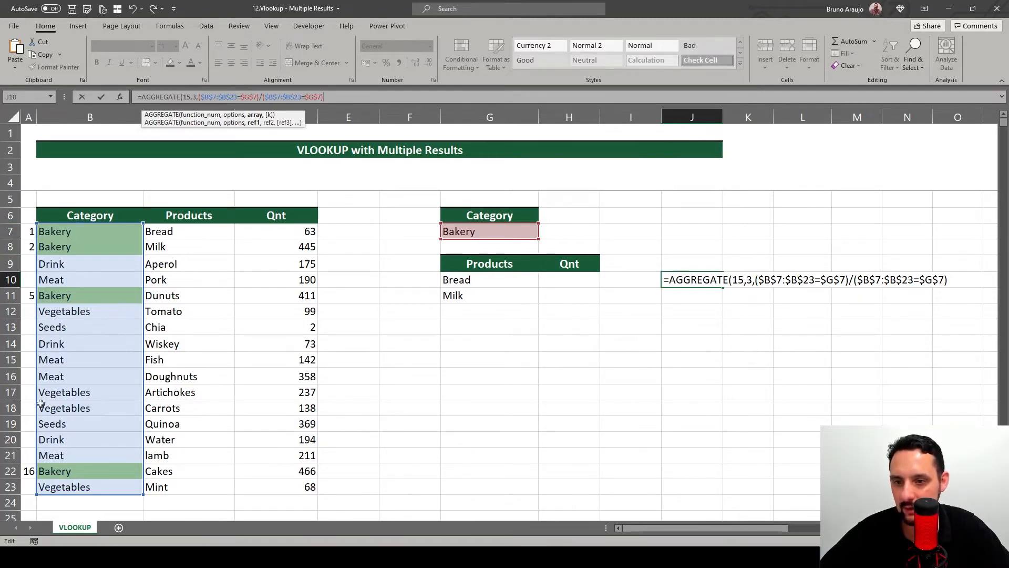
type("*/")
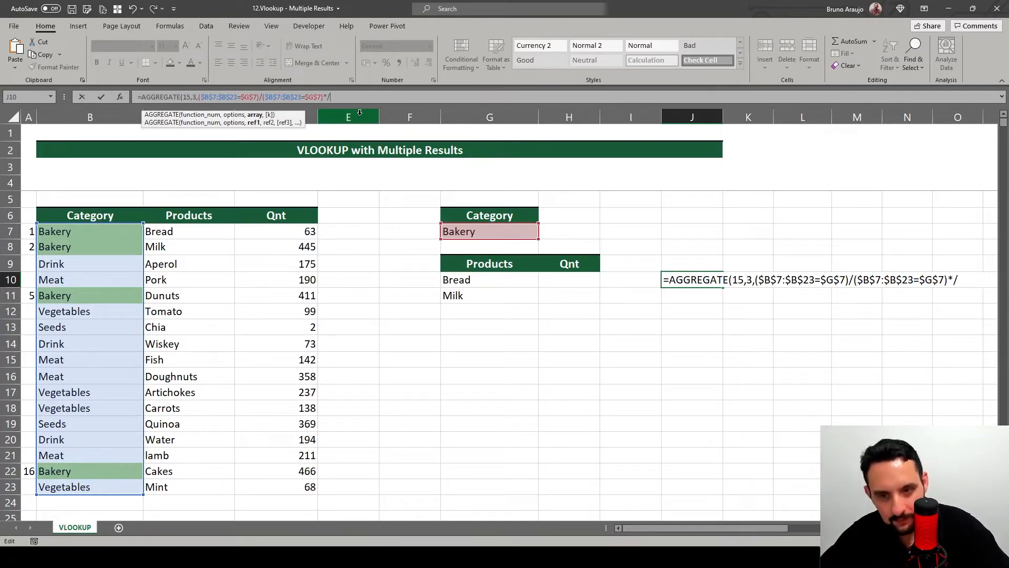
key("BackSpace")
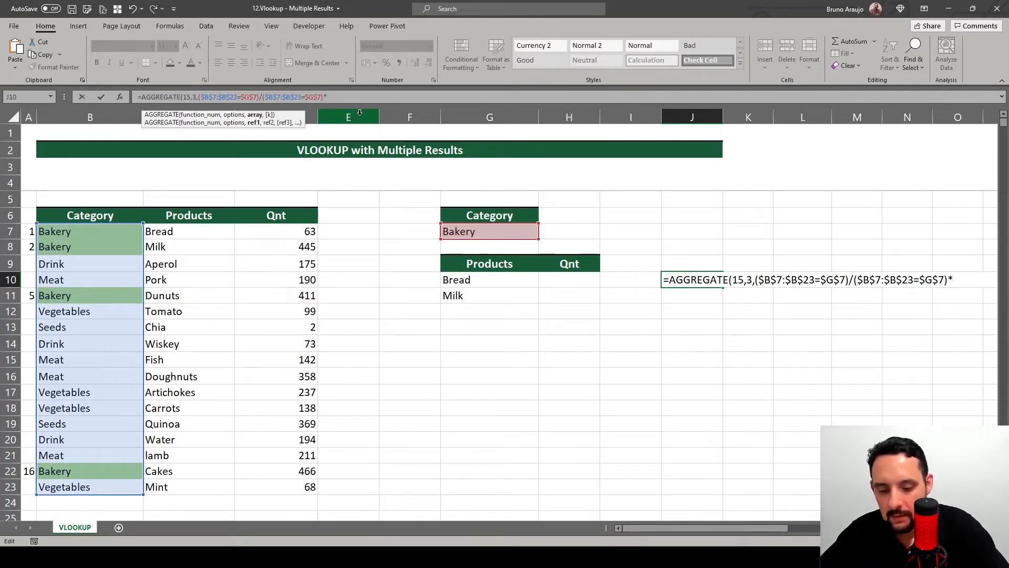
type("ro")
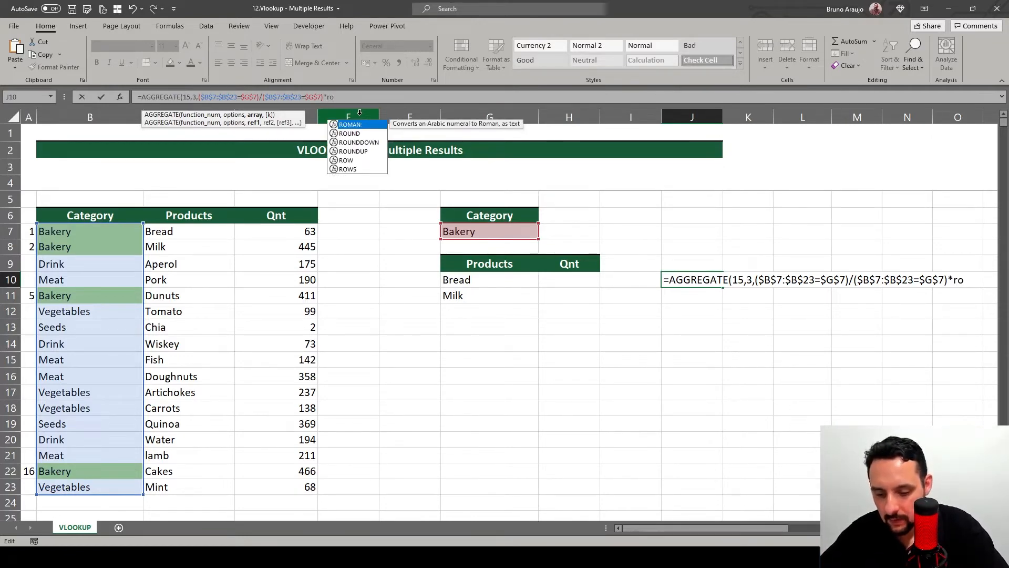
type("w(")
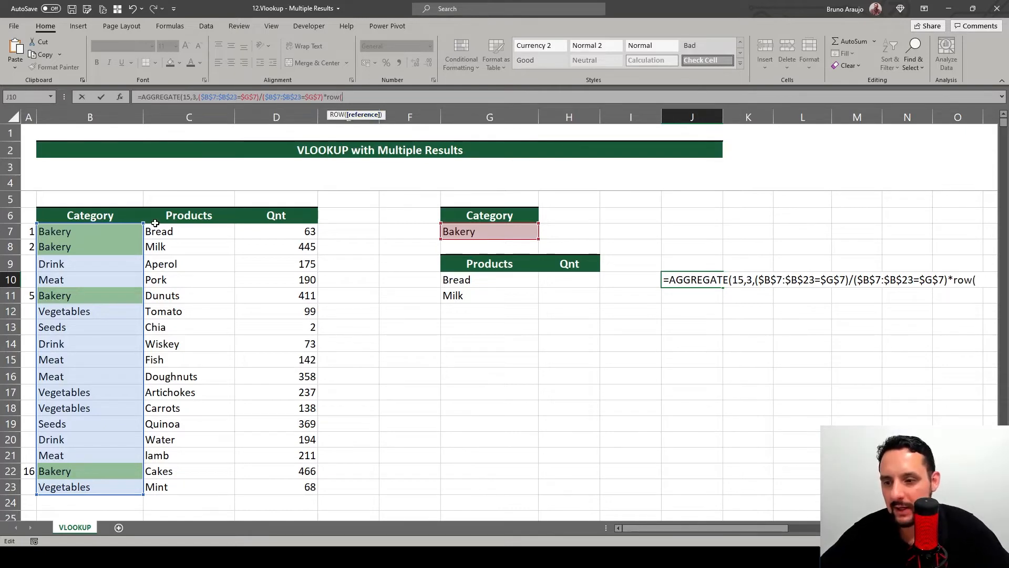
left_click_drag(114, 232, 83, 488)
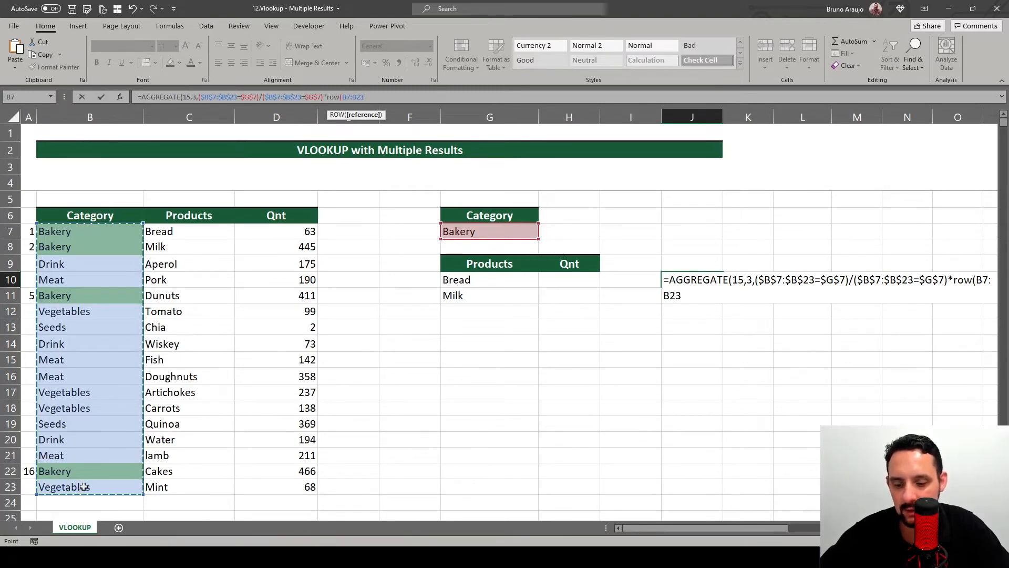
key("F4")
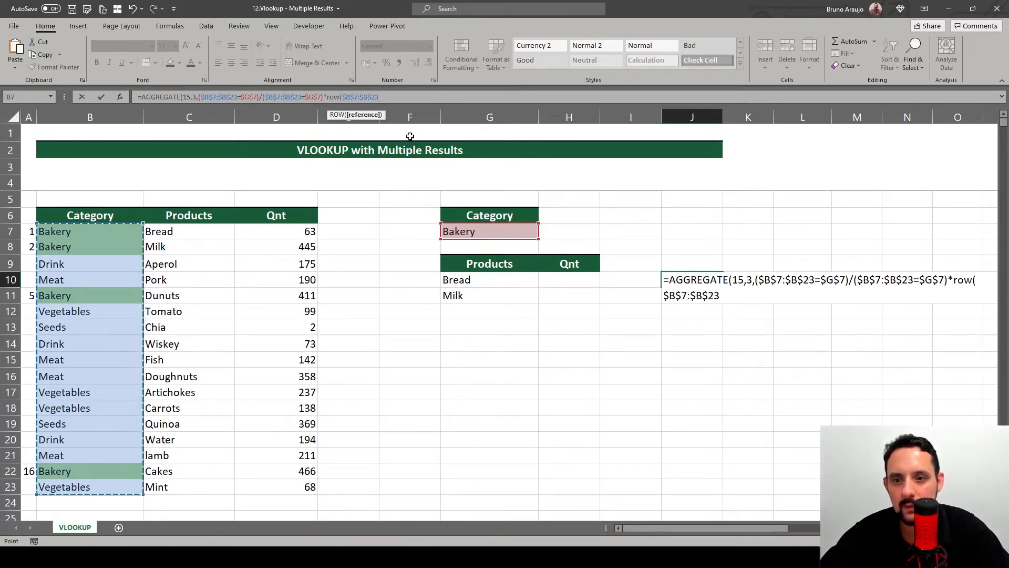
left_click(391, 96)
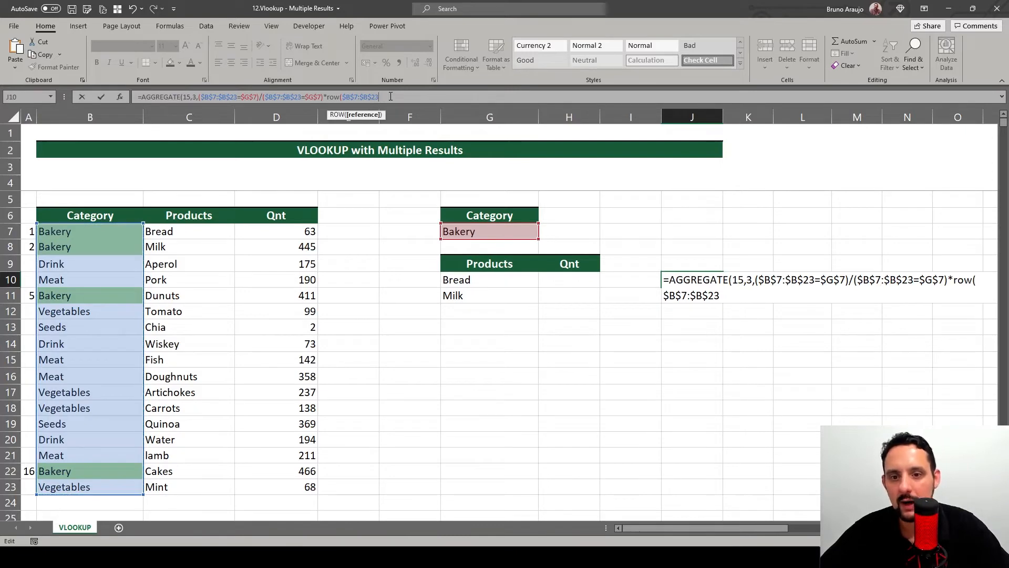
type(")")
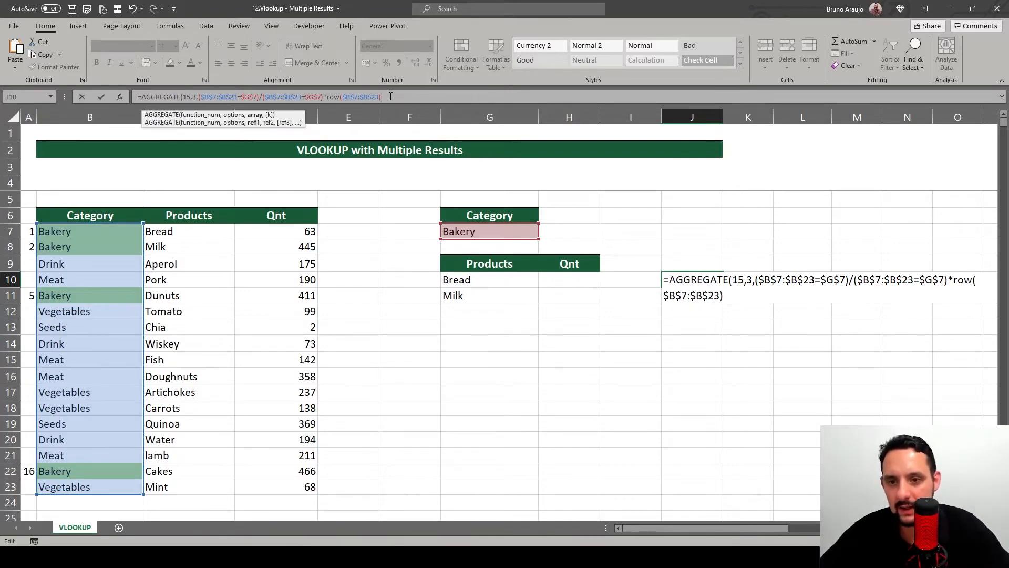
- Evaluate the whole array argument, including the row multiplication, to examine its row numbers, and undo the evaluation
left_click_drag(385, 101, 199, 97)
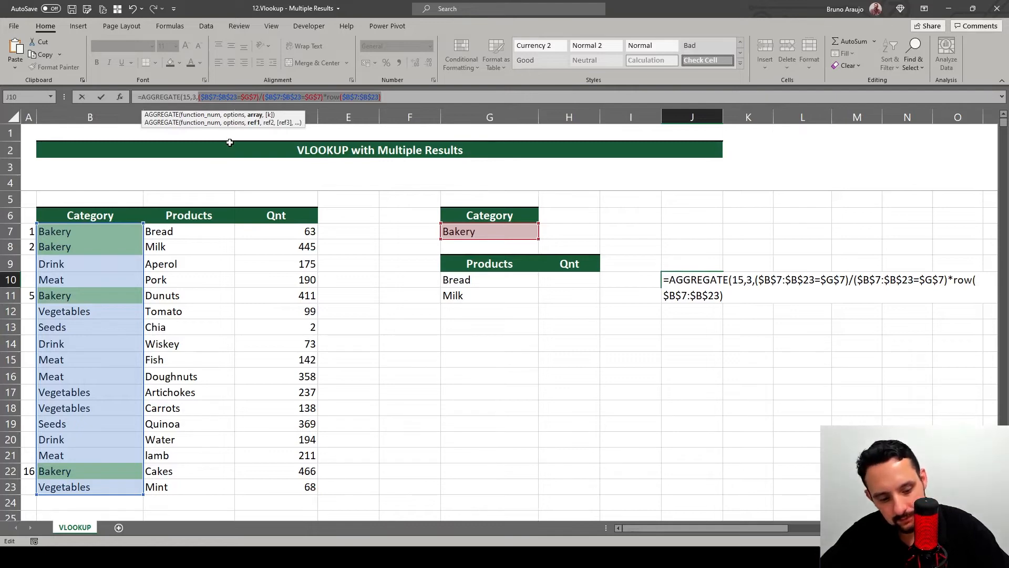
key("F9")
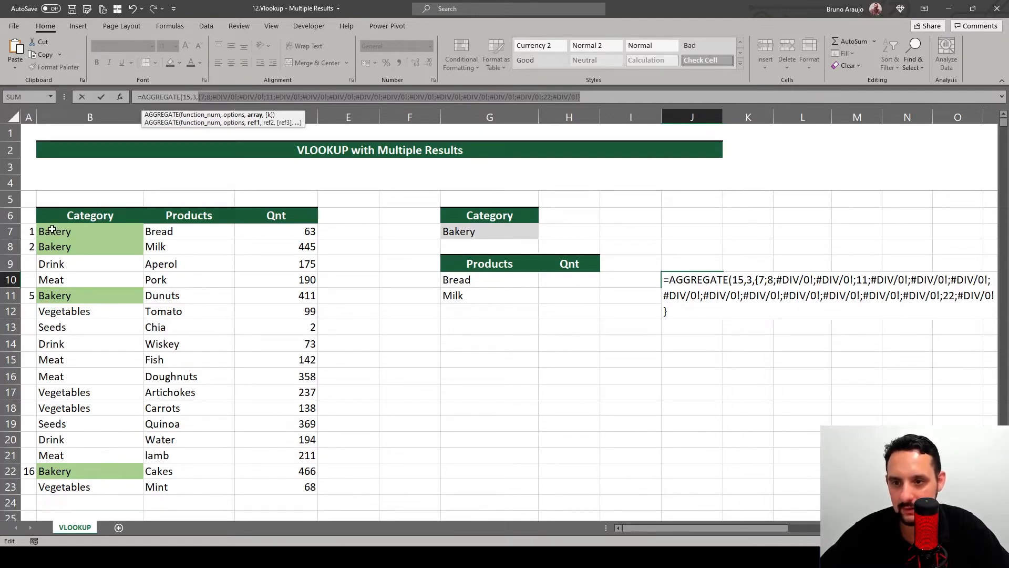
key("ctrl+z")
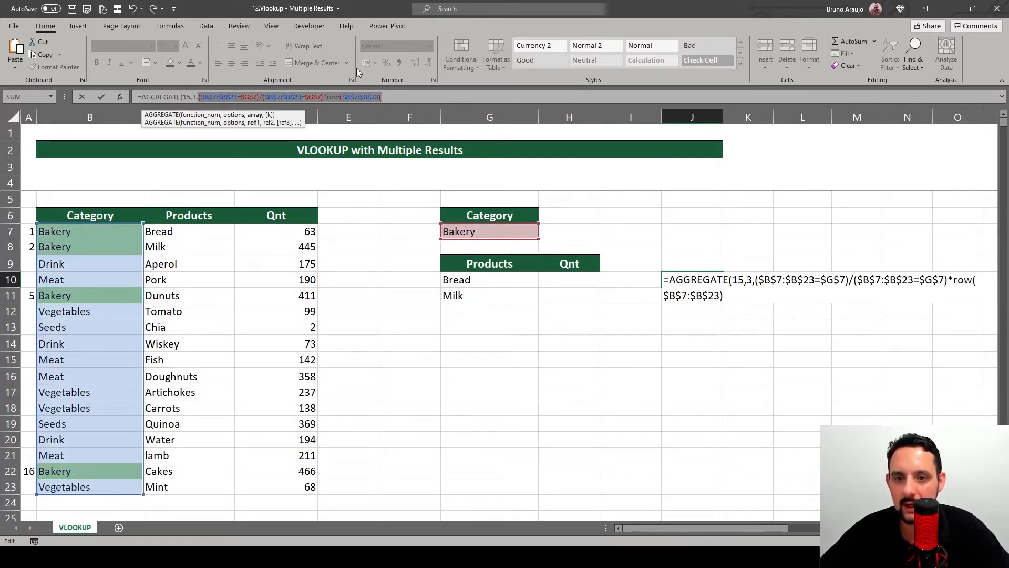
- Subtract the header's row number from the array by appending -ROW($B$6) with an absolute reference
left_click(395, 96)
type("-")
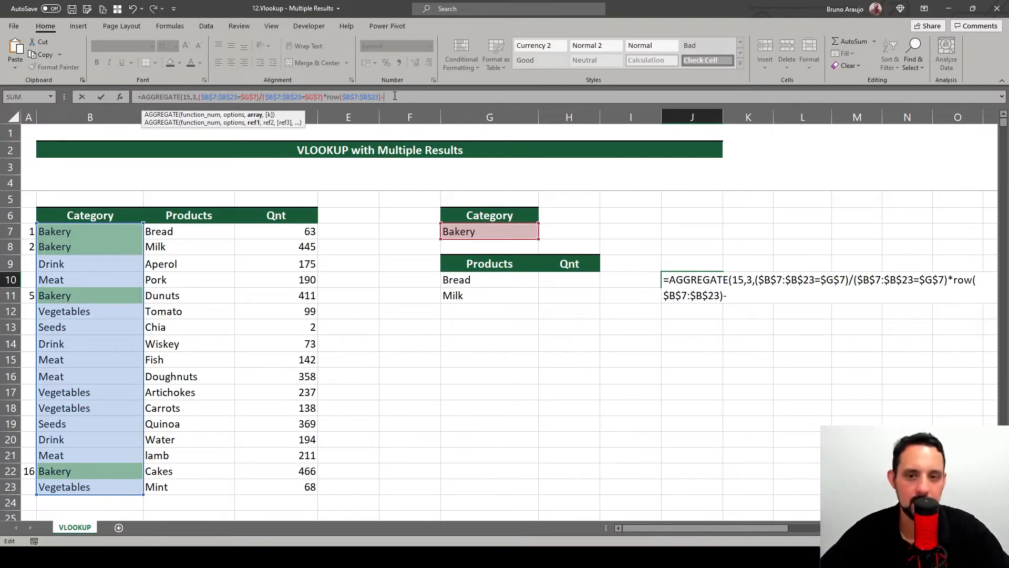
type("row")
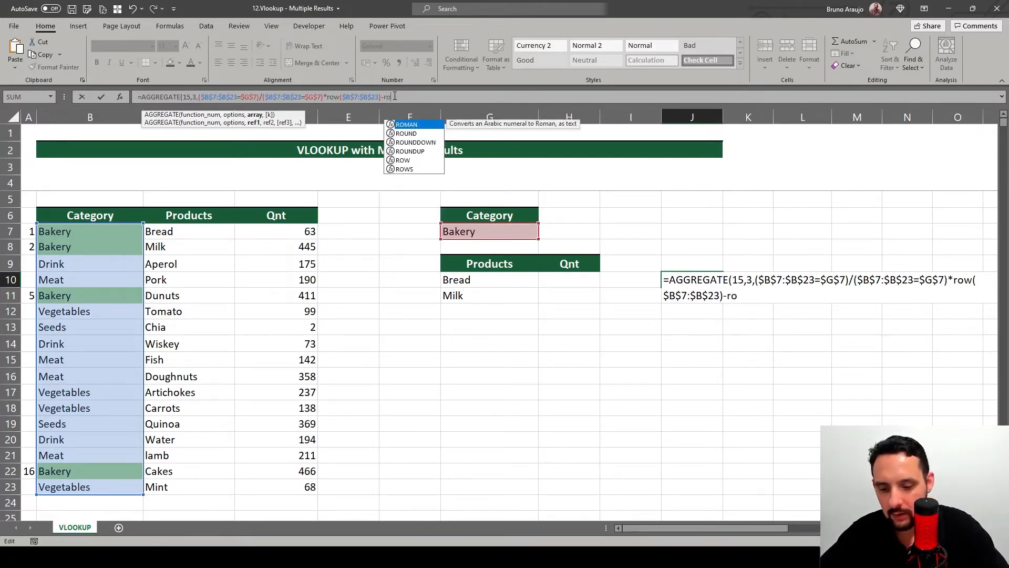
double_click(414, 125)
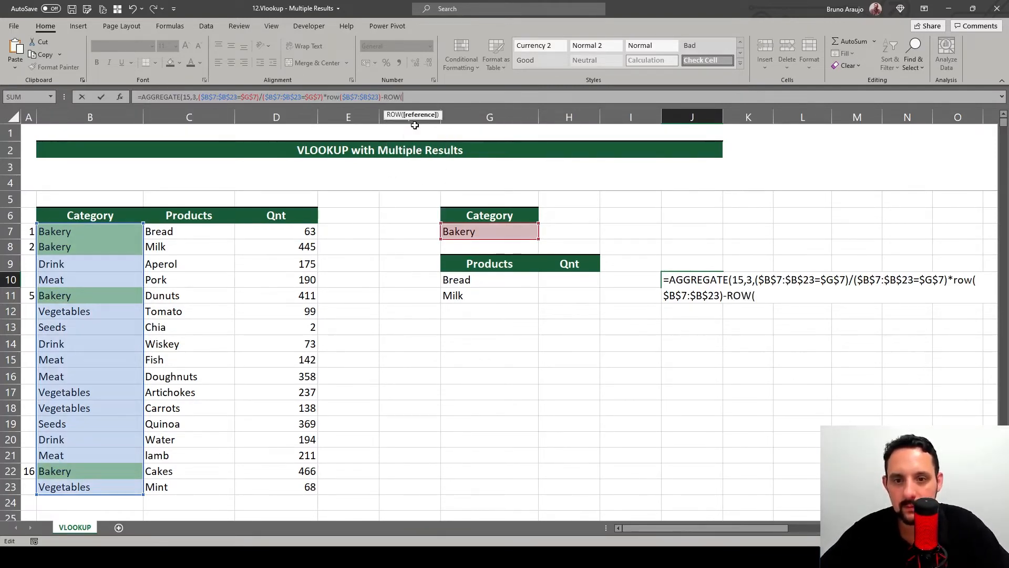
left_click(118, 220)
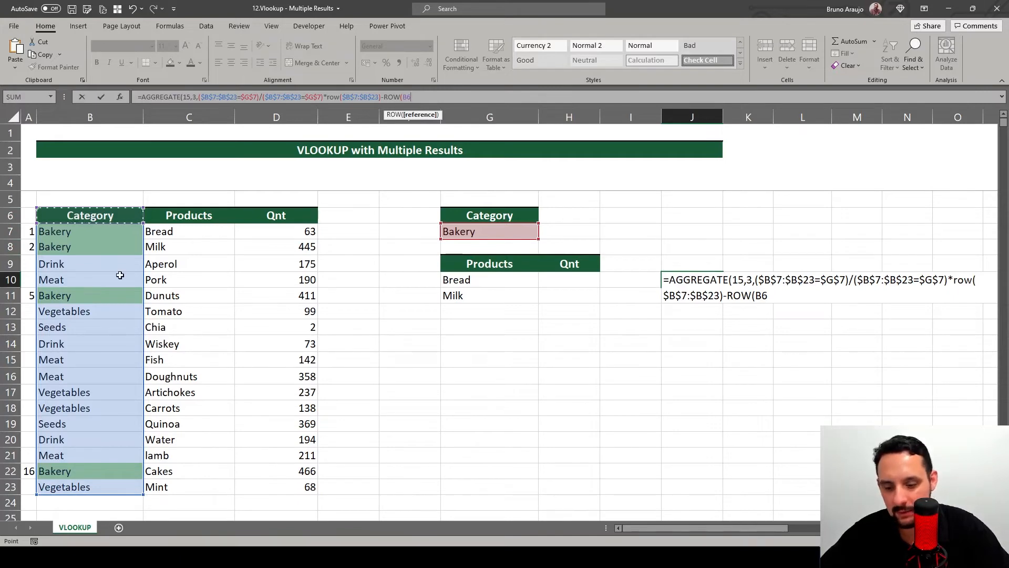
key("F4")
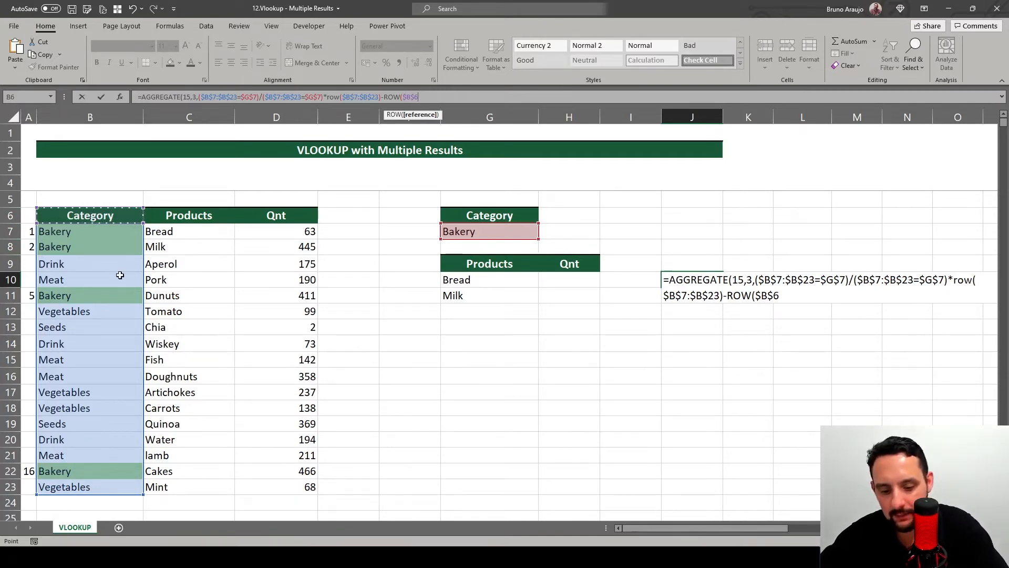
type(")")
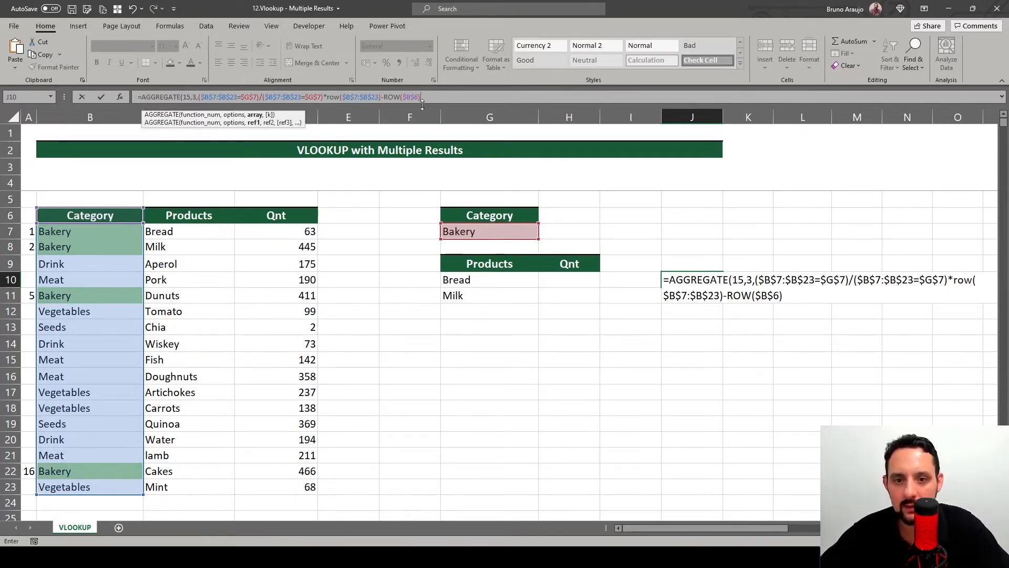
- Evaluate the array argument with the header row subtracted to examine the relative positions, and restore the formula
left_click_drag(337, 98, 201, 99)
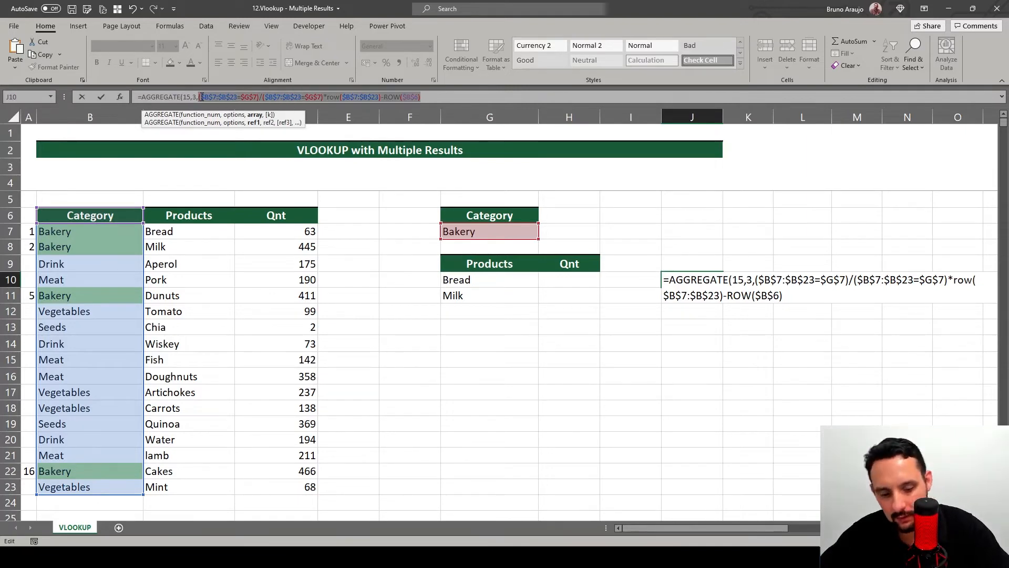
key("F9")
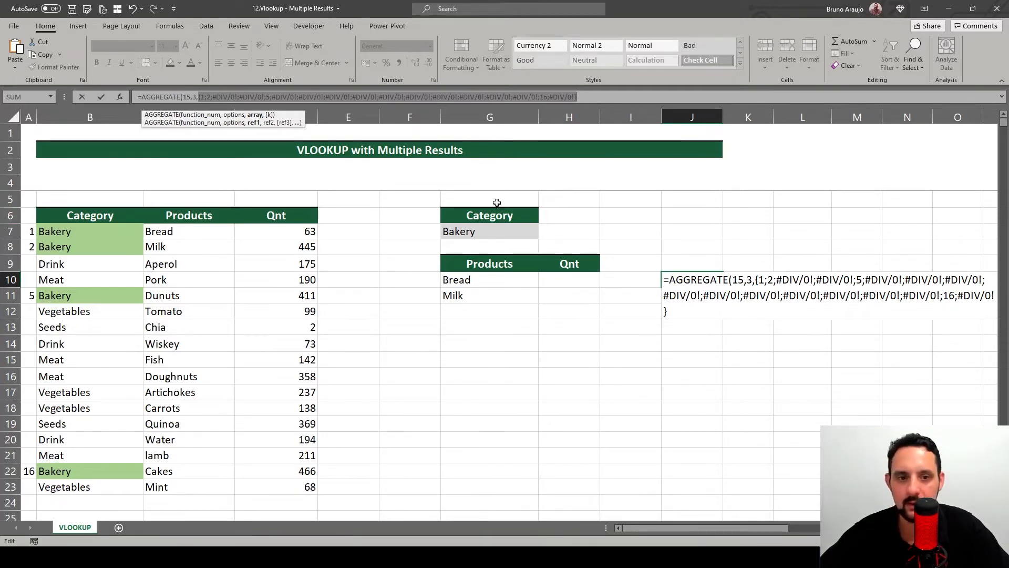
key("ctrl+z")
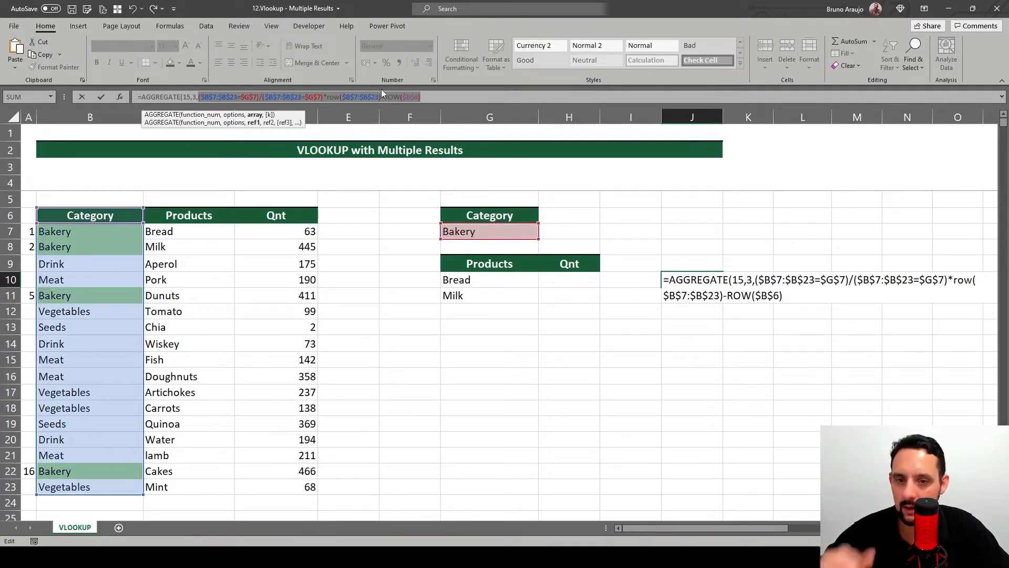
- Complete the AGGREGATE formula in J10 with a k argument of 1 and check its result against the source table
left_click(438, 98)
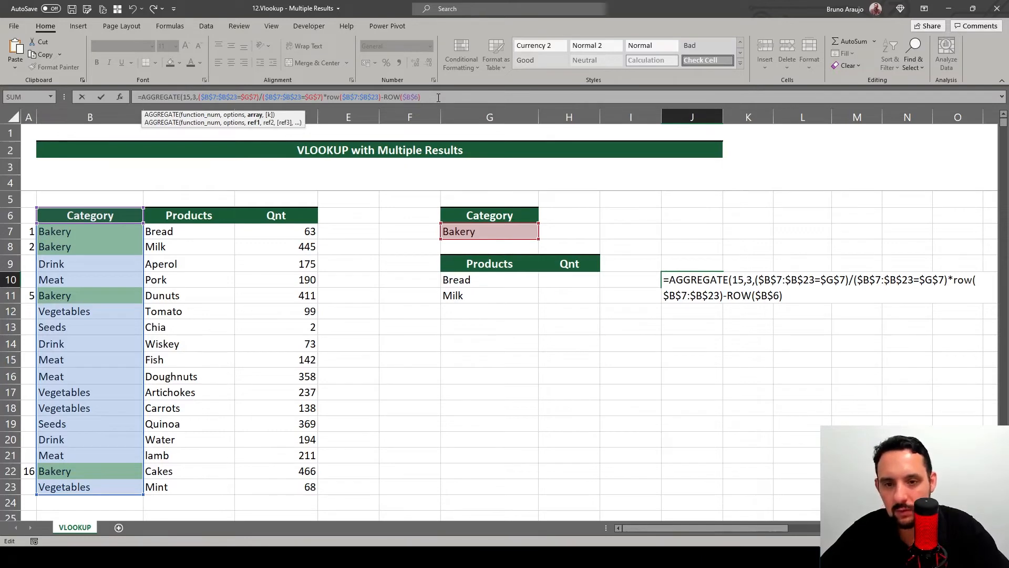
type(",")
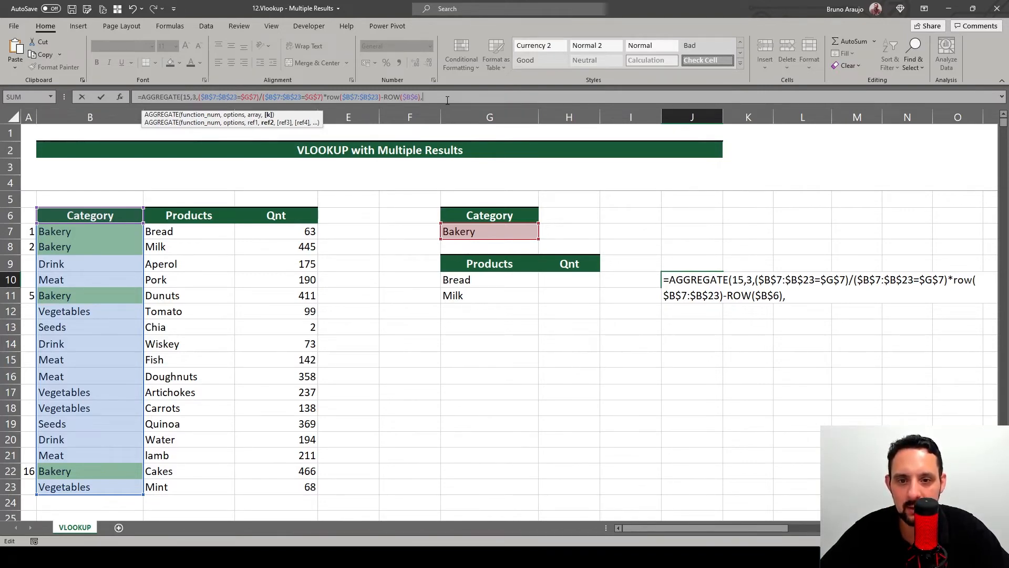
type("1)")
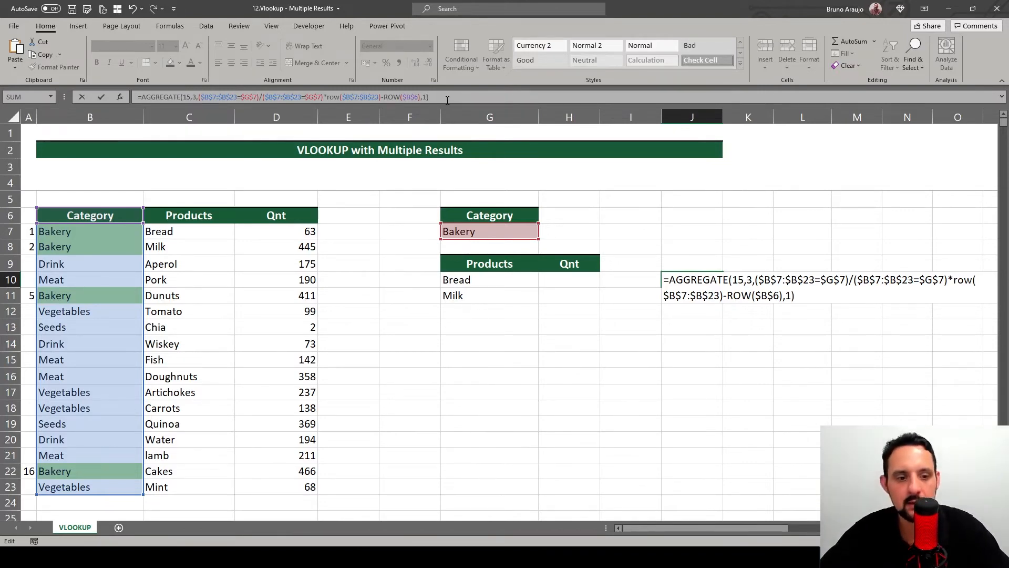
key("Return")
left_click(698, 280)
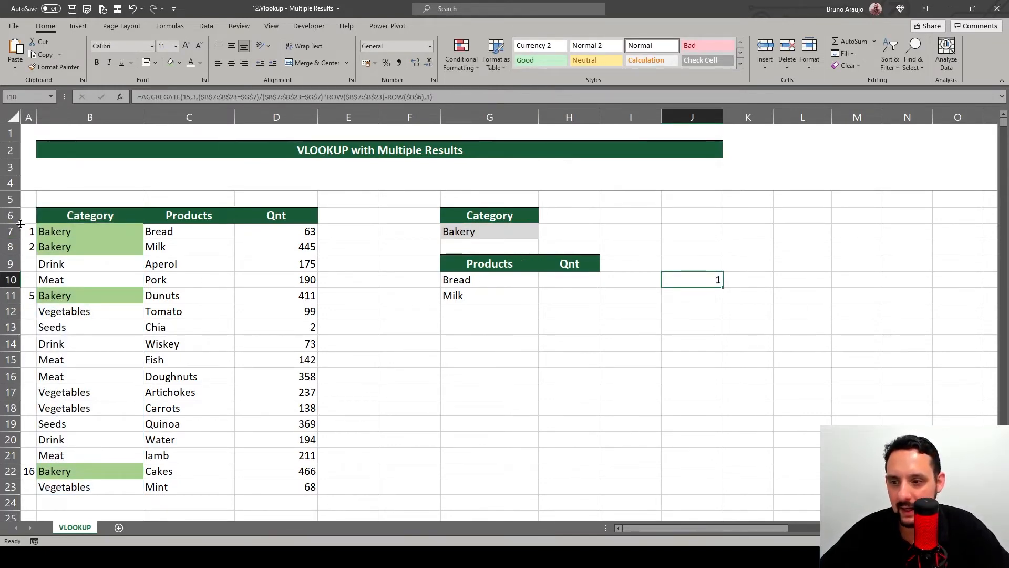
left_click_drag(23, 230, 47, 228)
left_click(712, 283)
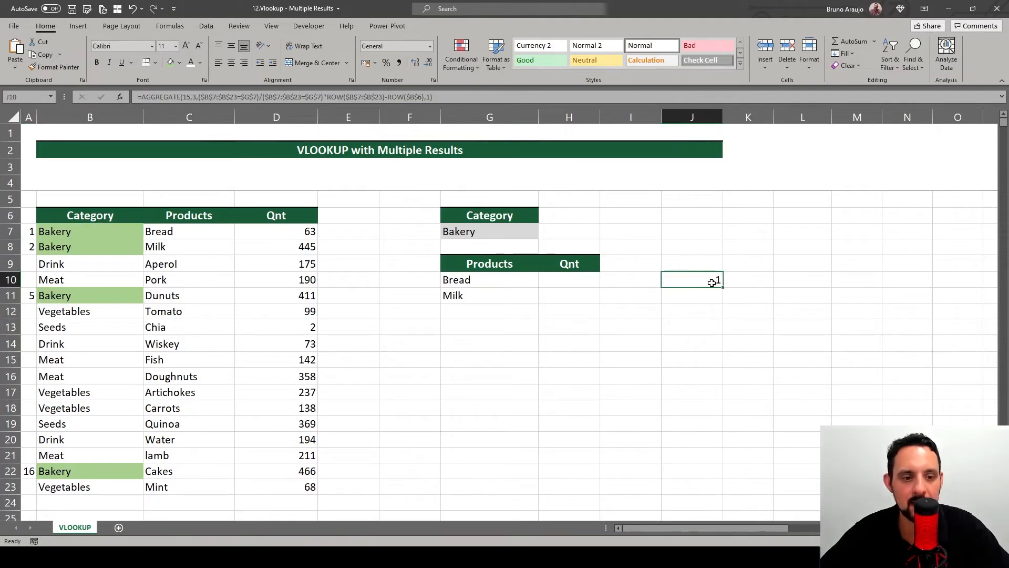
- Copy the AGGREGATE formula from J10 down to J11 and set its k argument to 2
left_click_drag(722, 287, 718, 295)
left_click(717, 296)
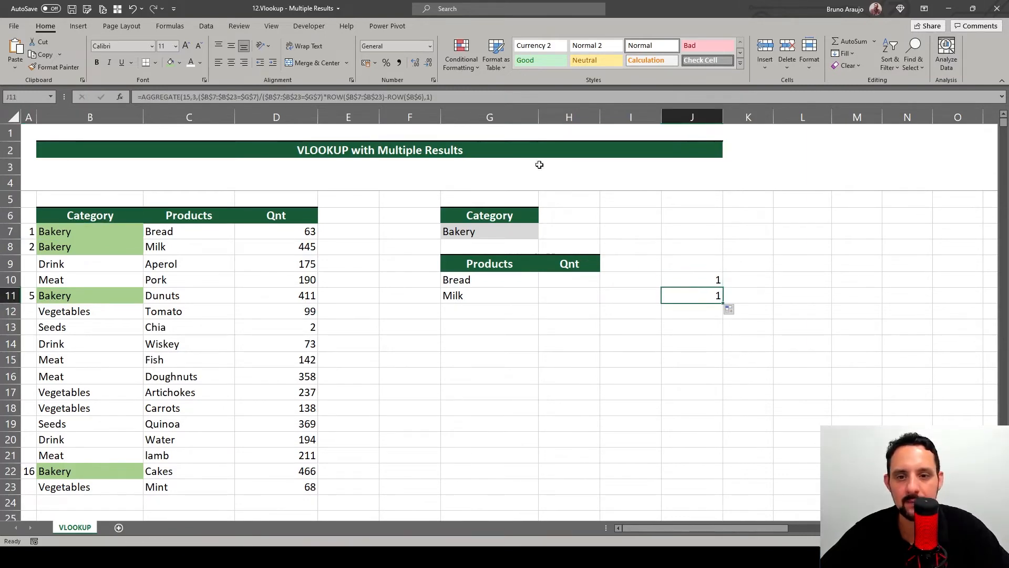
left_click(429, 97)
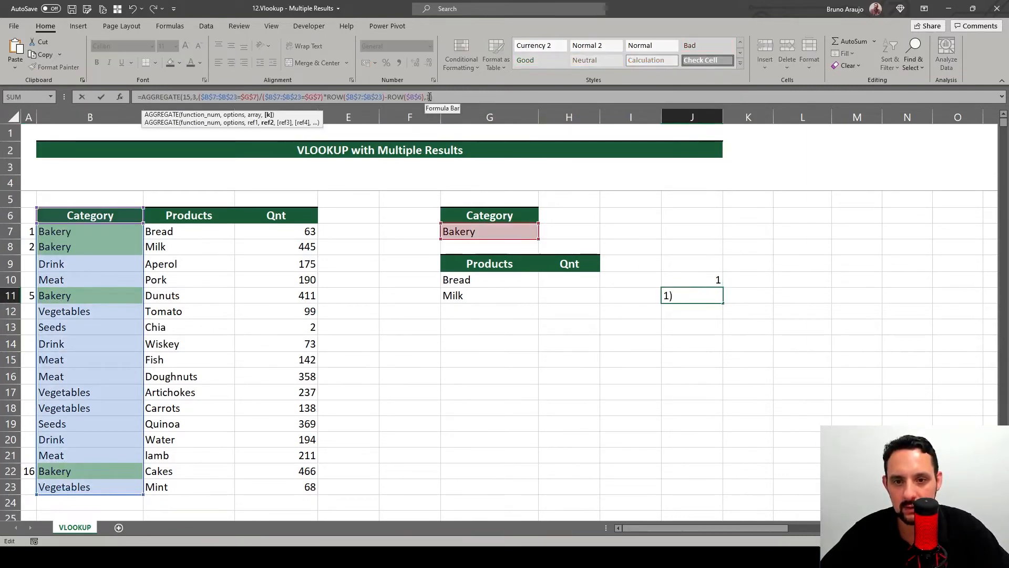
key("Delete")
type("2")
key("Return")
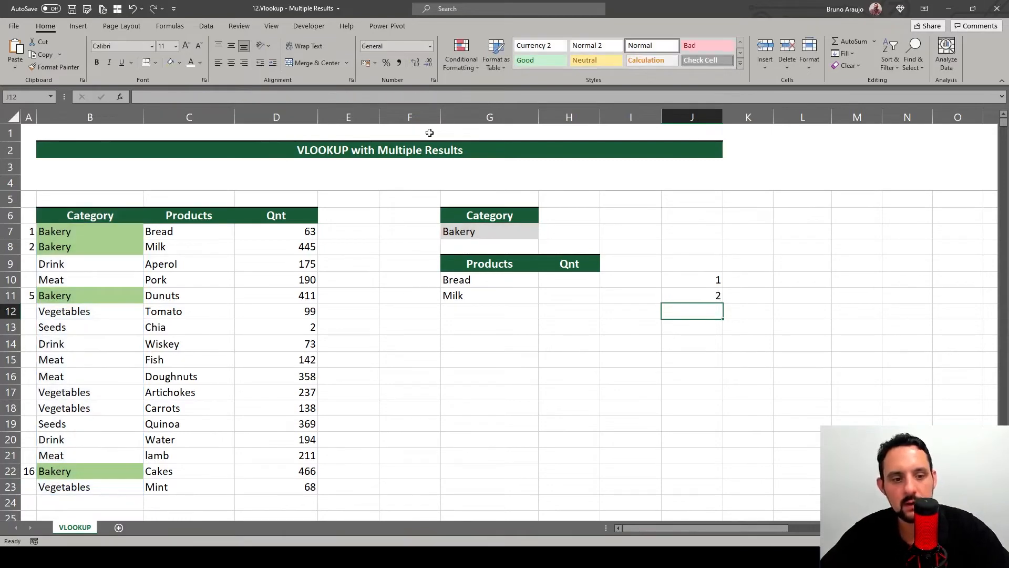
- Copy the AGGREGATE formula from J11 down to J12 and set its k argument to 3
left_click(50, 248)
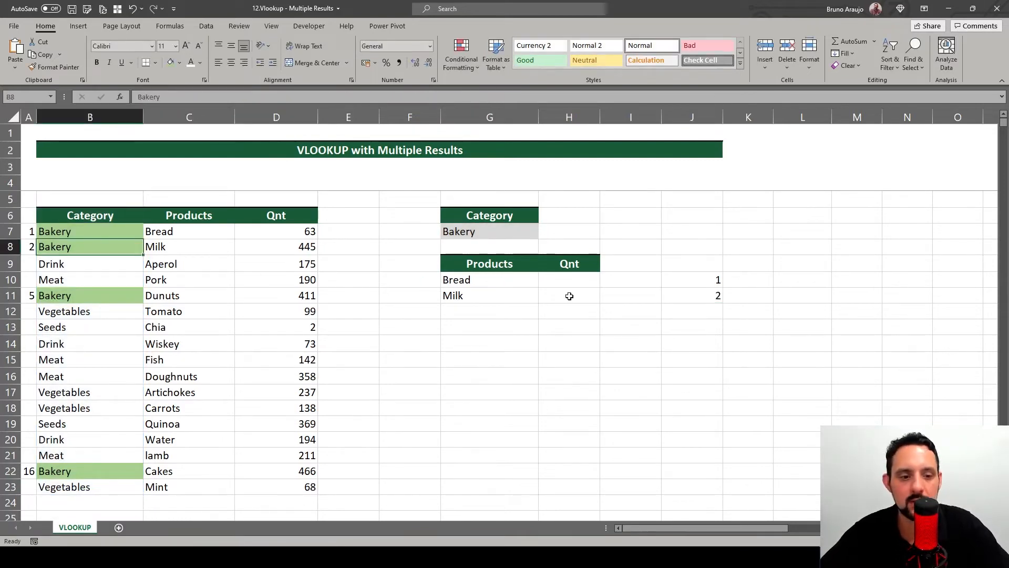
left_click(645, 295)
left_click(704, 295)
left_click_drag(725, 303, 709, 315)
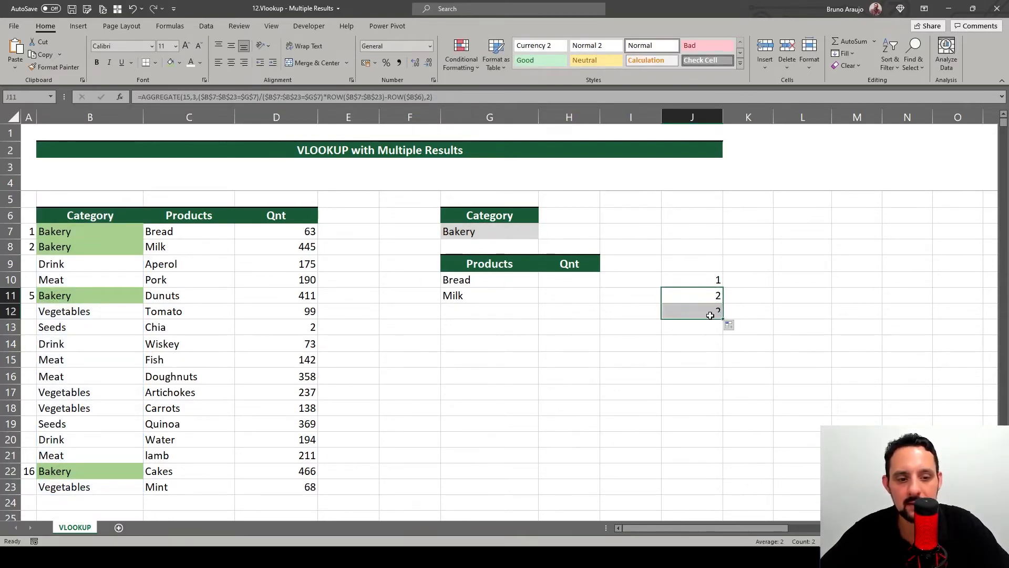
left_click(710, 315)
double_click(428, 96)
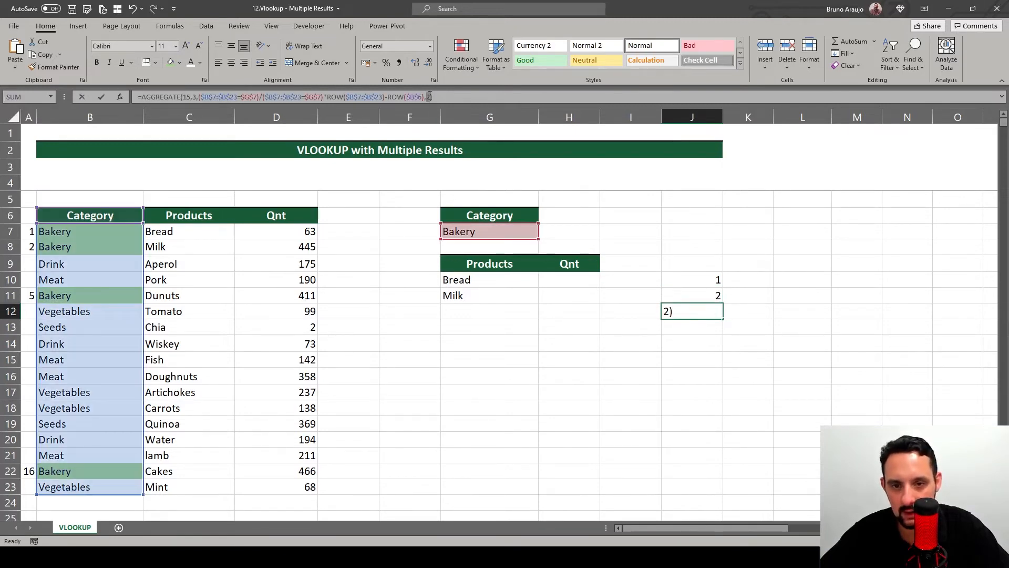
type("3")
key("Return")
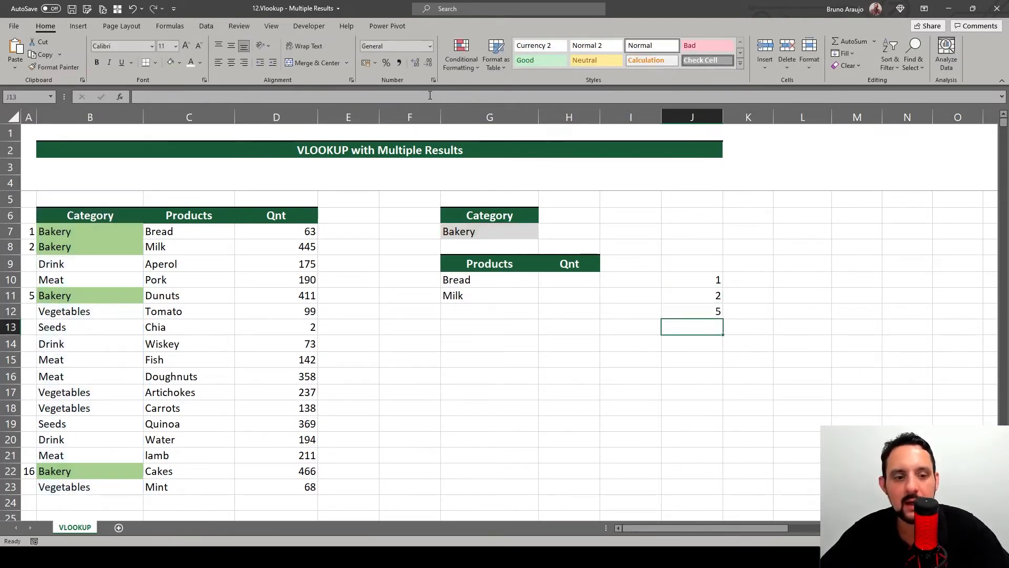
- Compare the positions returned in J10:J12 with the matching Bakery rows in the source table
left_click(694, 311)
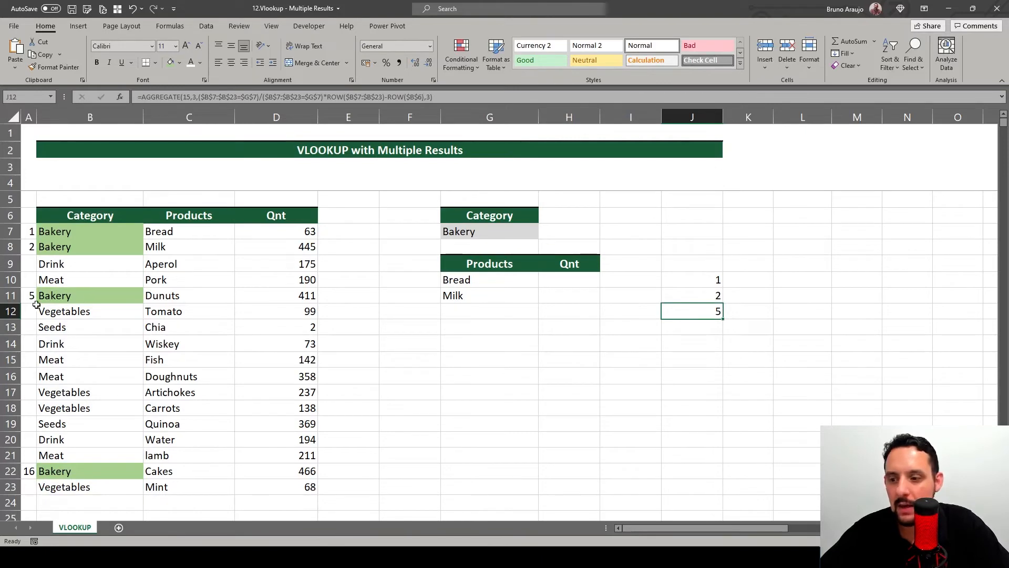
left_click_drag(32, 298, 277, 300)
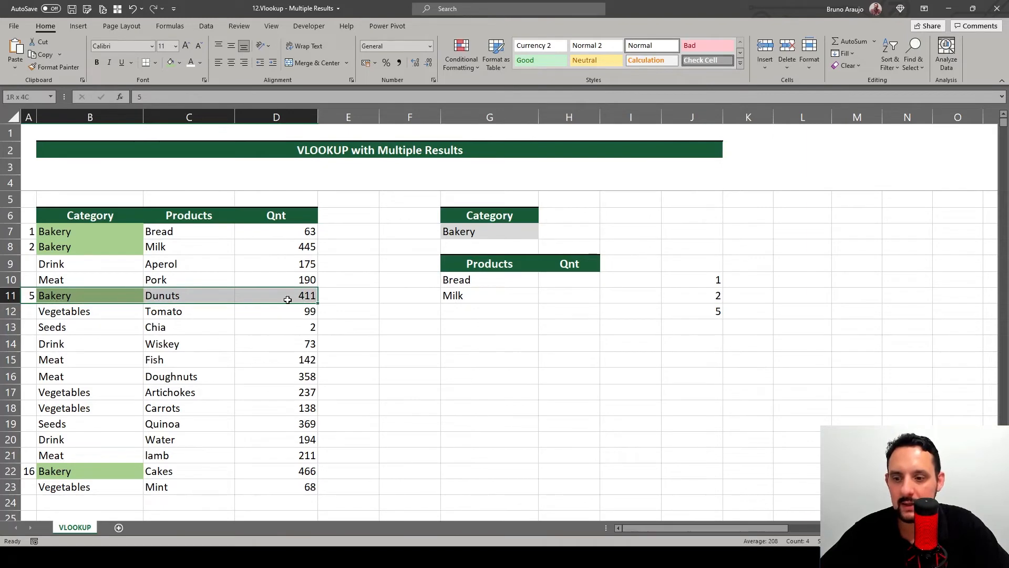
left_click(95, 472)
left_click_drag(692, 280, 694, 321)
- Review the k argument of the AGGREGATE formulas in J10, J11 and J12 without changing them
left_click(700, 275)
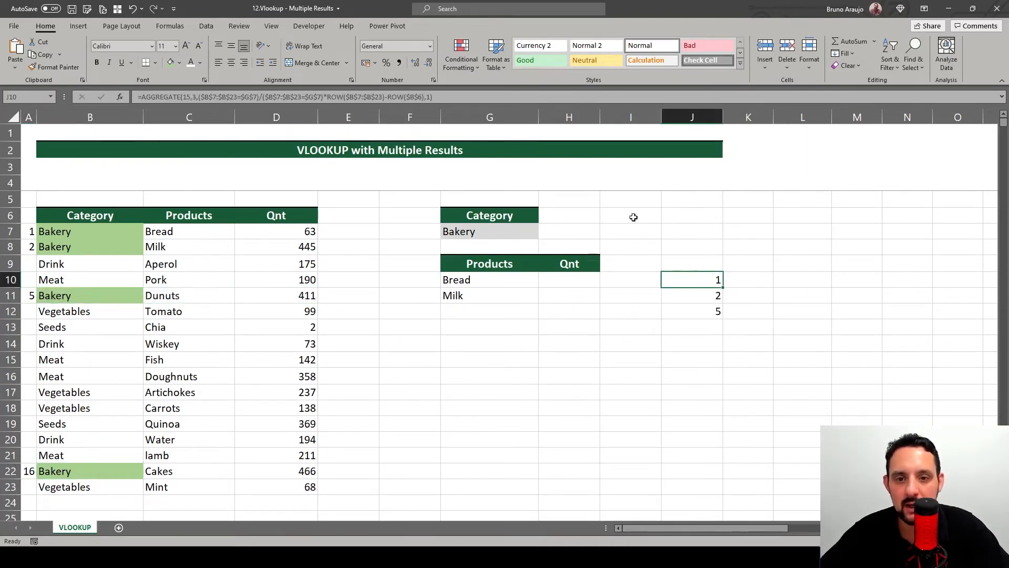
left_click(441, 97)
left_click(427, 97)
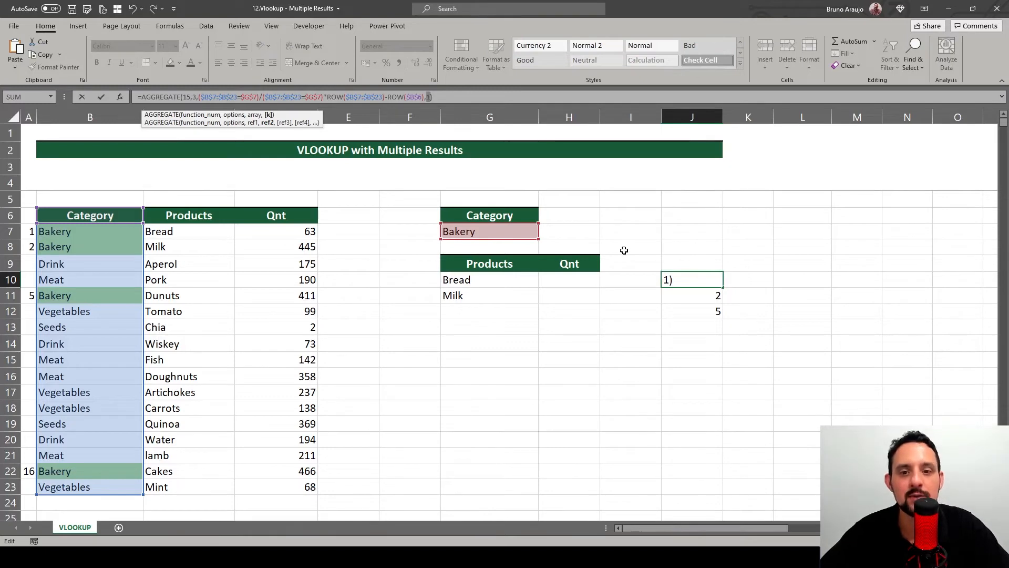
key("Escape")
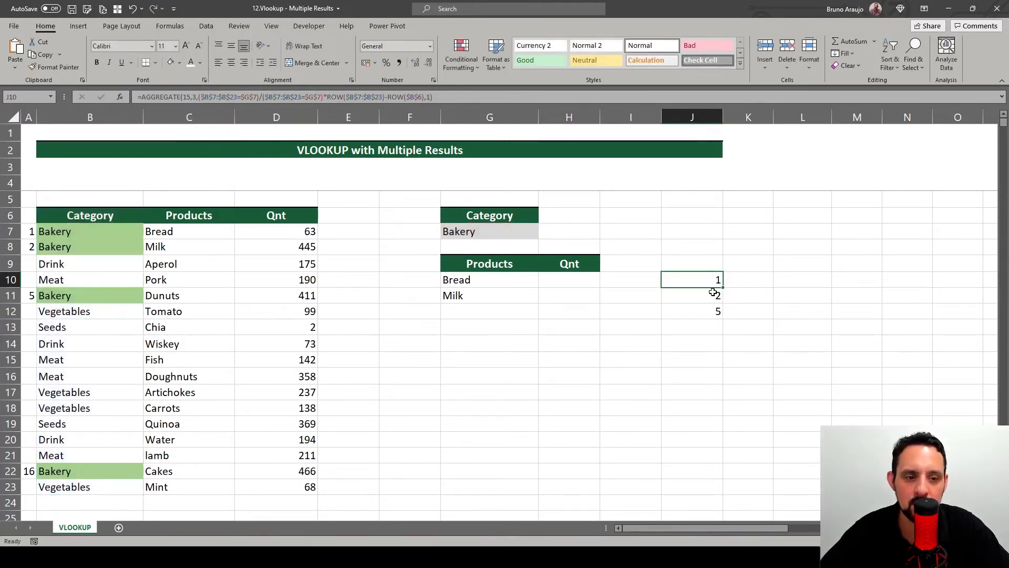
left_click(706, 294)
left_click(707, 311)
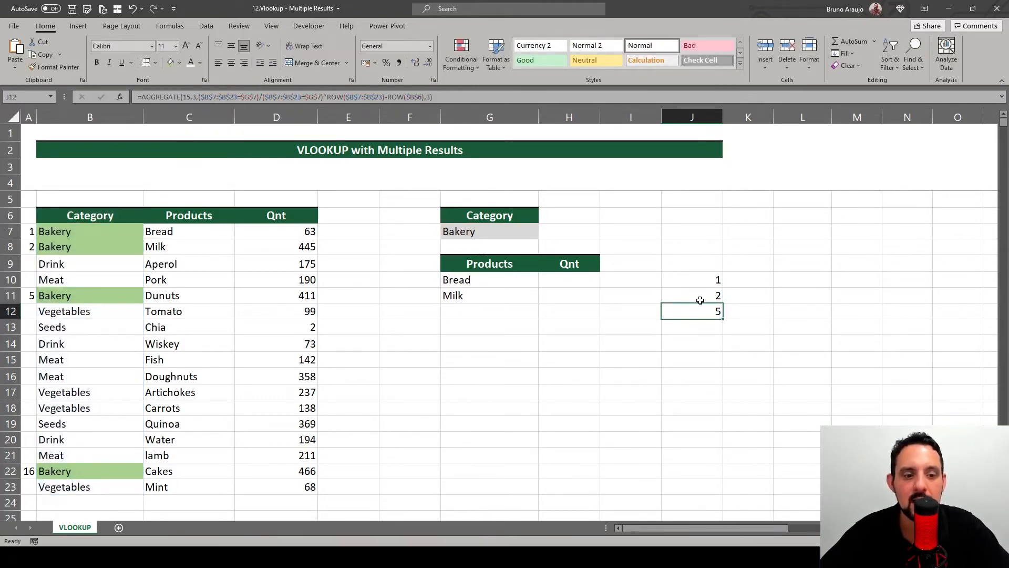
left_click(702, 295)
left_click(702, 280)
left_click(701, 311)
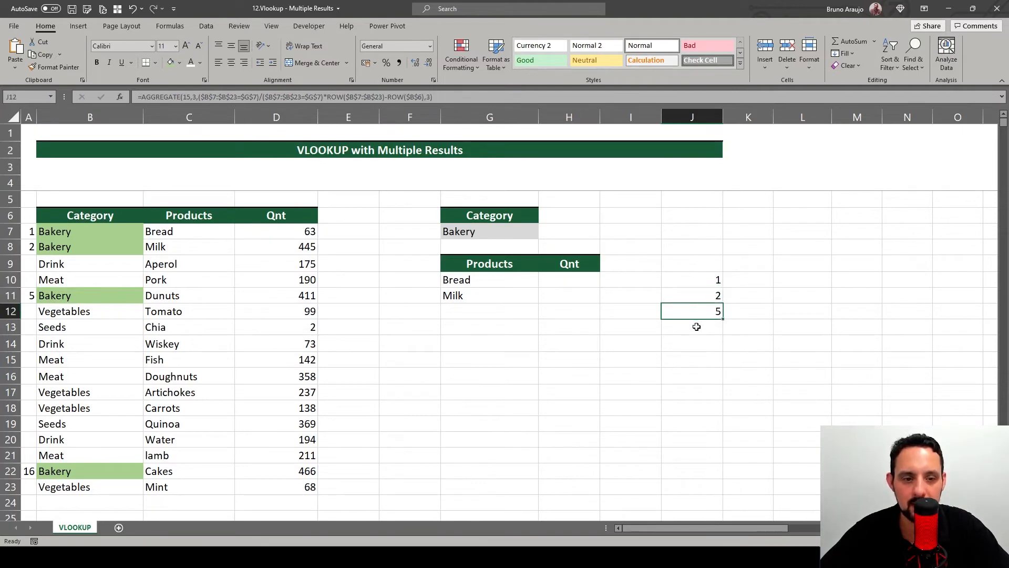
left_click_drag(700, 275, 702, 439)
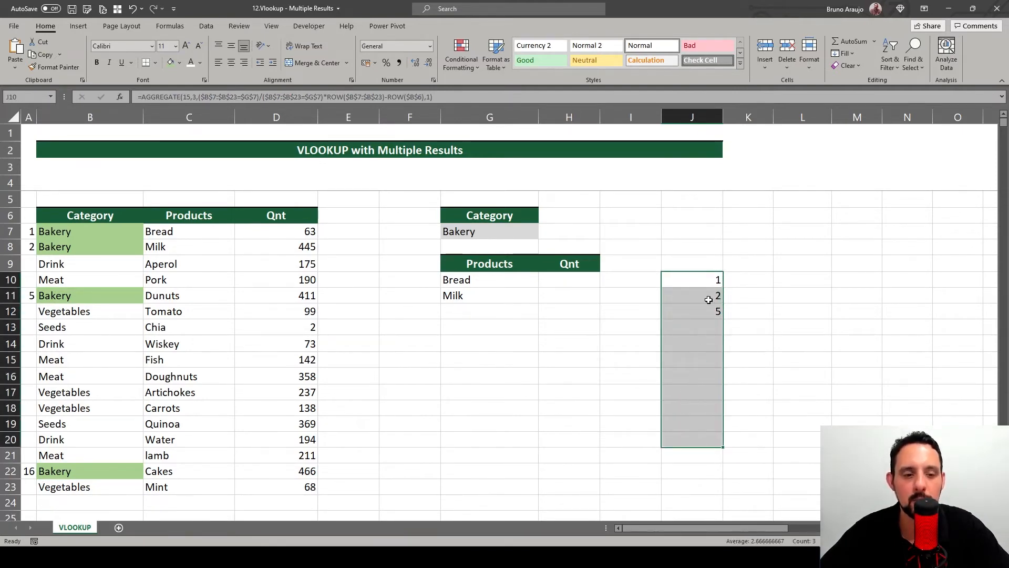
- Replace the k argument of the AGGREGATE formula in J10 with ROWS(F10:F10)
left_click(701, 282)
double_click(428, 97)
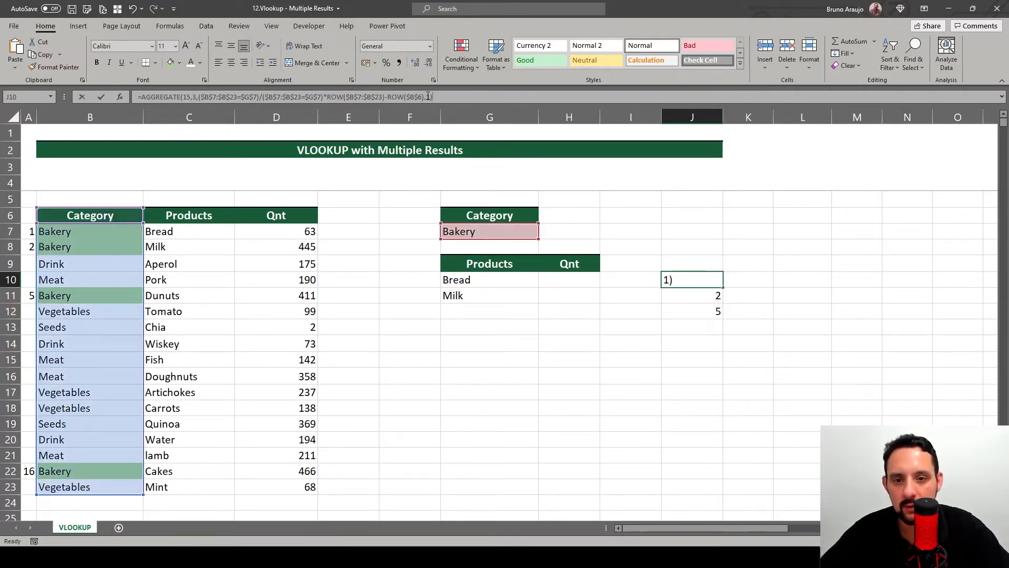
type("row")
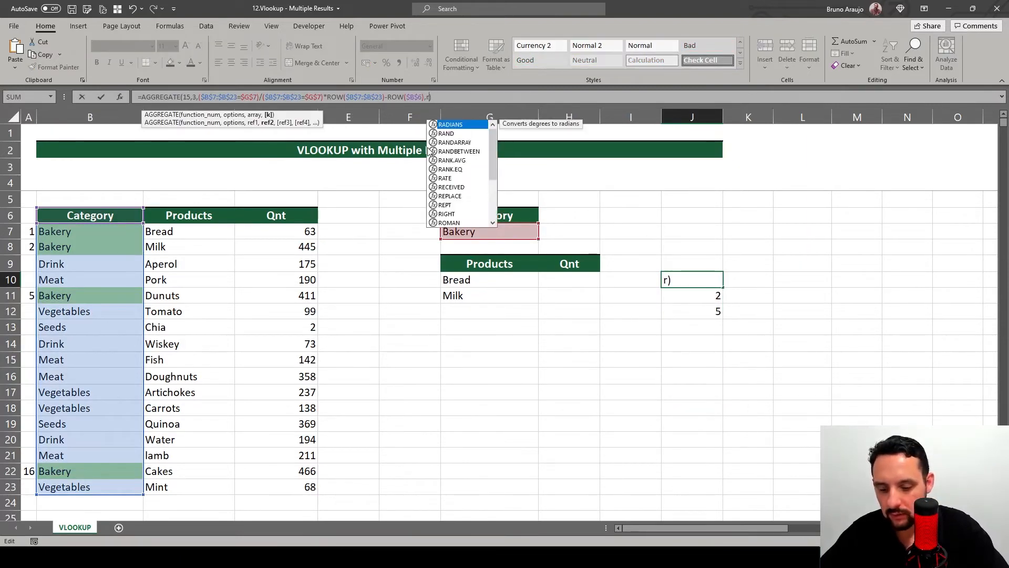
double_click(447, 134)
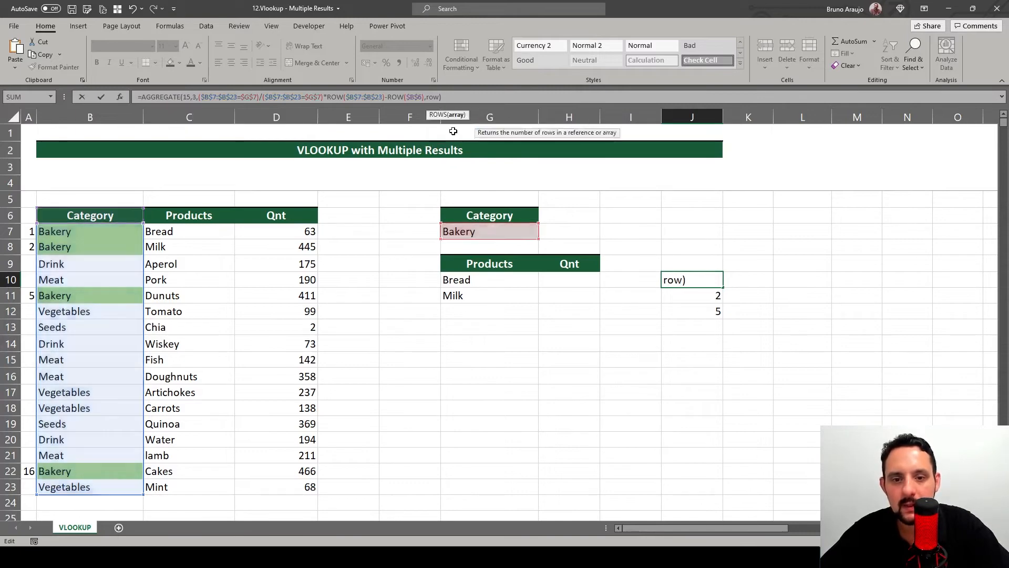
left_click(407, 276)
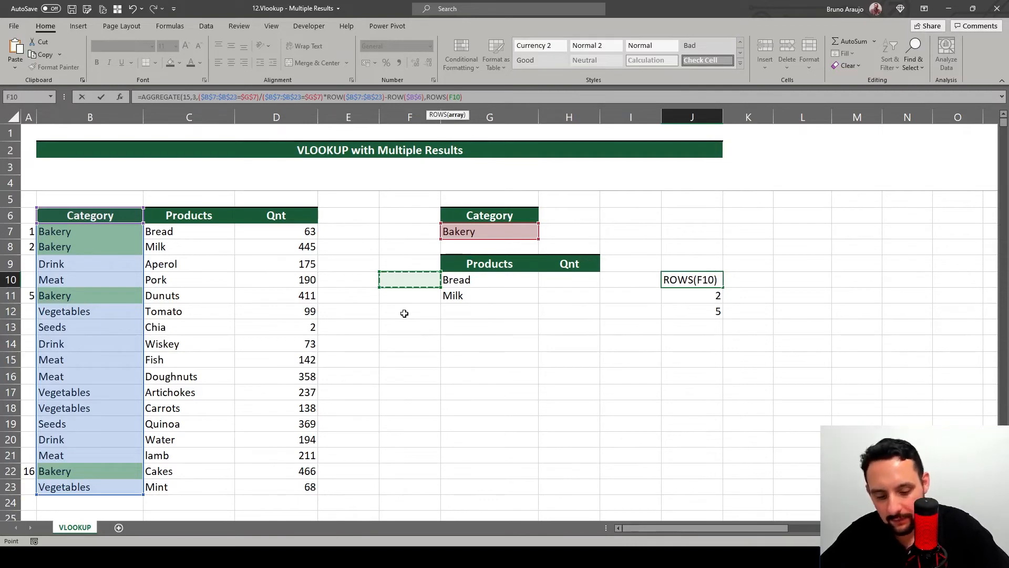
key("F8")
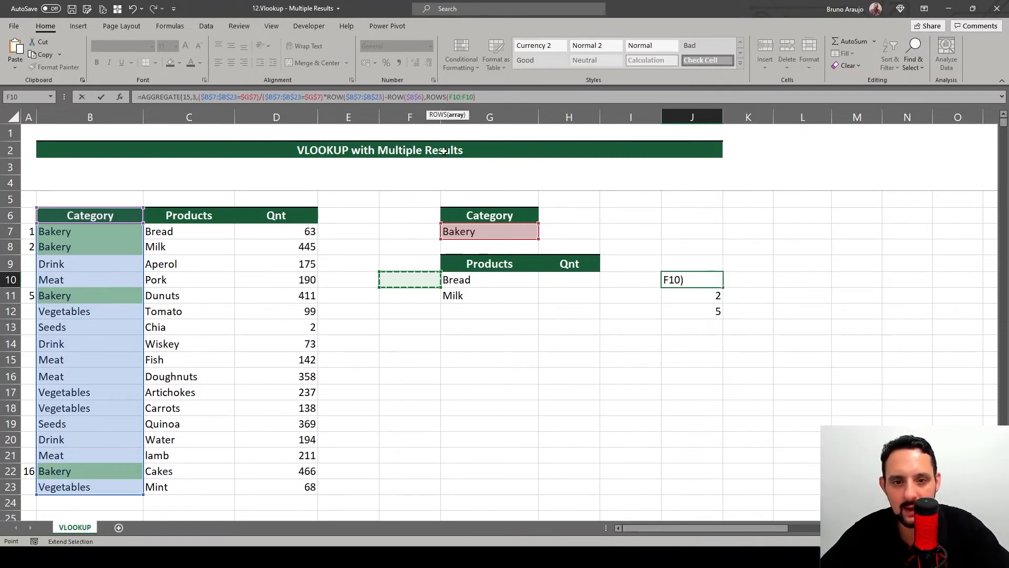
- Make the first reference of the ROWS range in J10 absolute, giving ROWS($F$10:F10), and complete the AGGREGATE formula
left_click(436, 97)
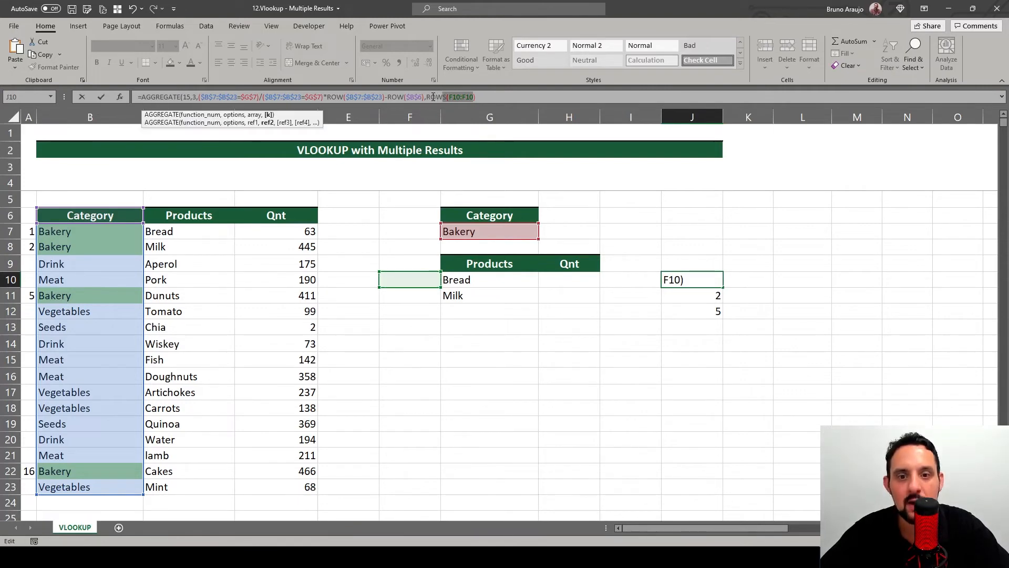
left_click(433, 97)
left_click_drag(453, 97, 468, 97)
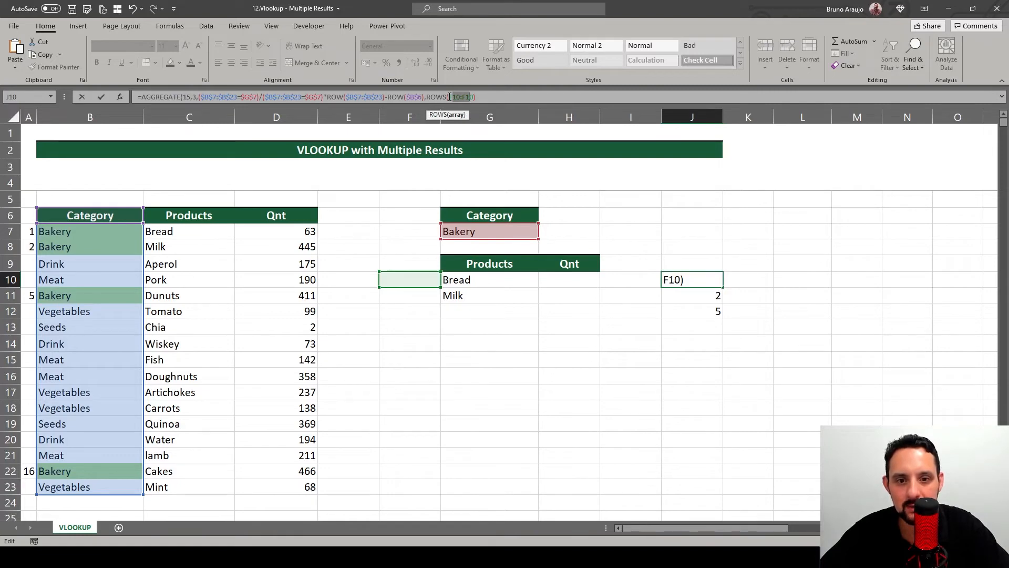
left_click(467, 96)
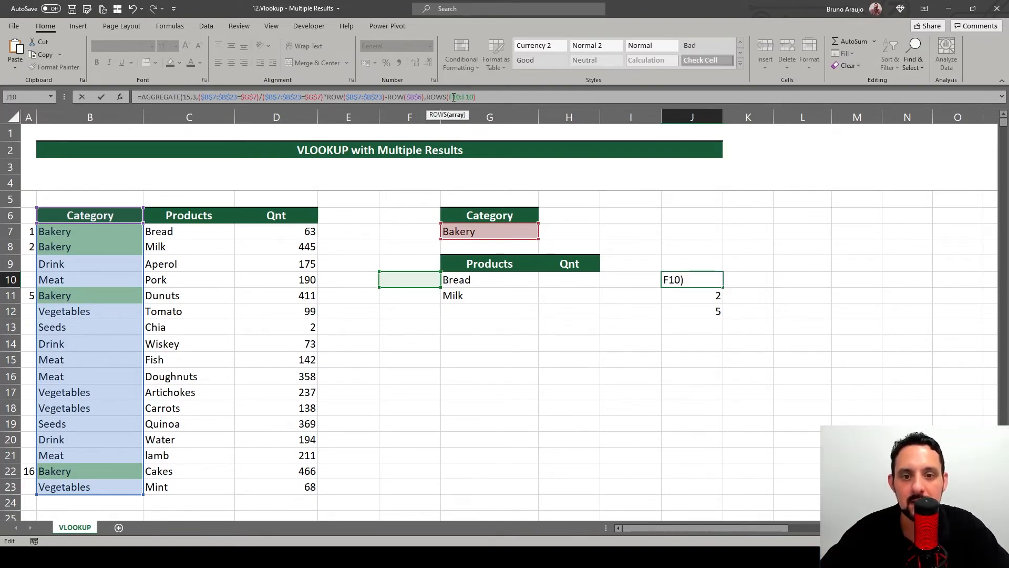
left_click(453, 101)
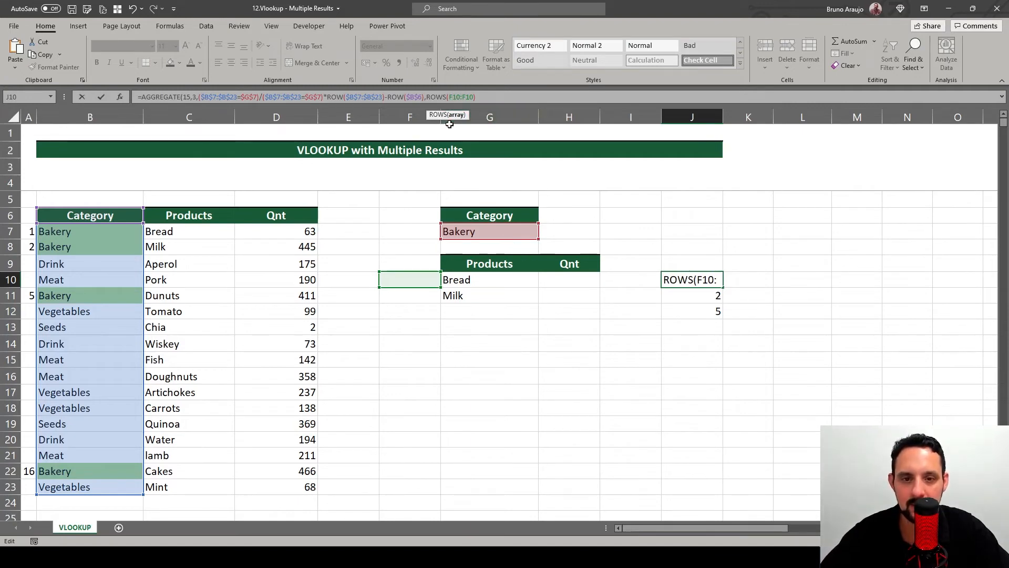
key("F4")
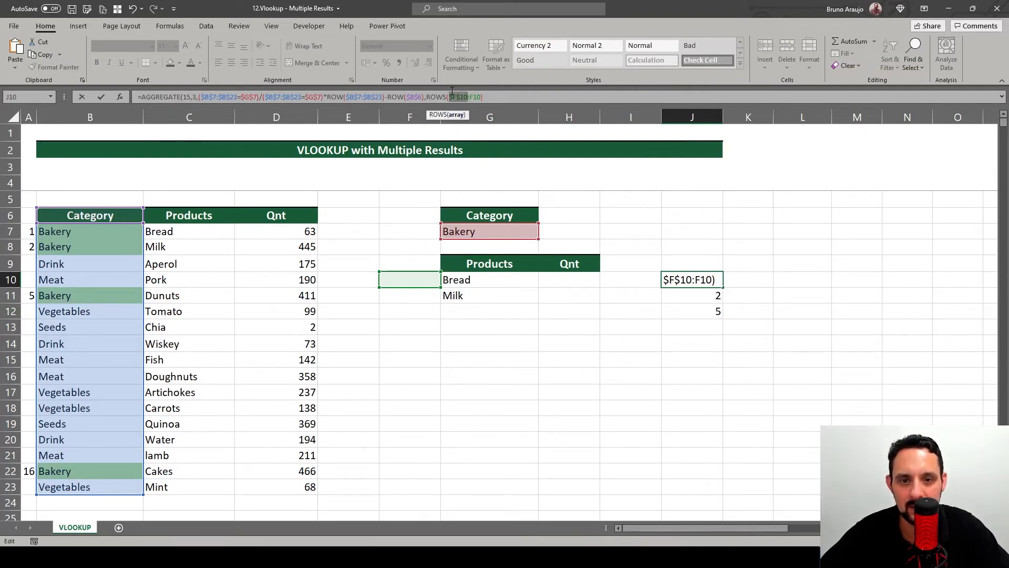
left_click(481, 96)
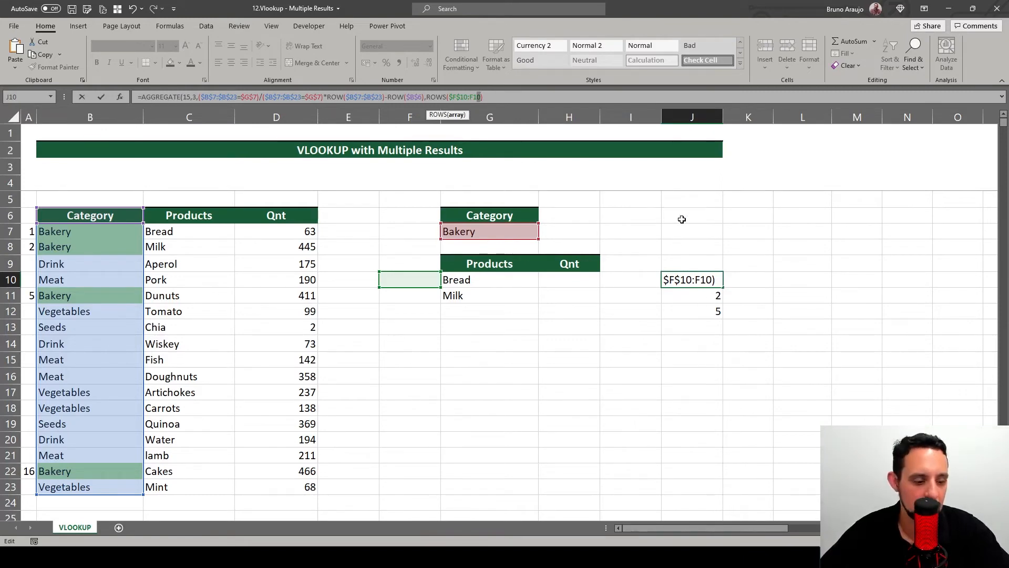
left_click(513, 96)
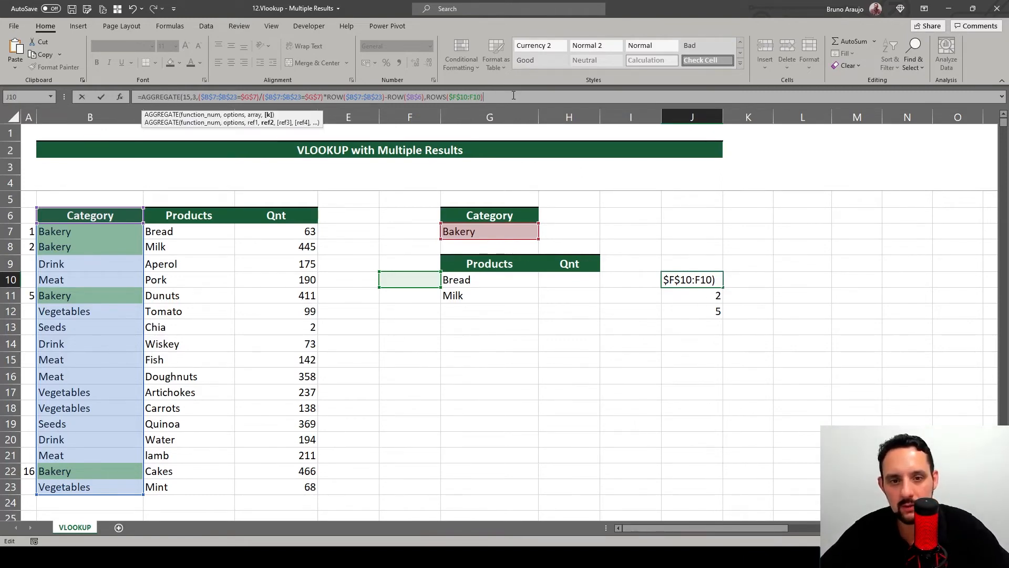
type(")")
key("Return")
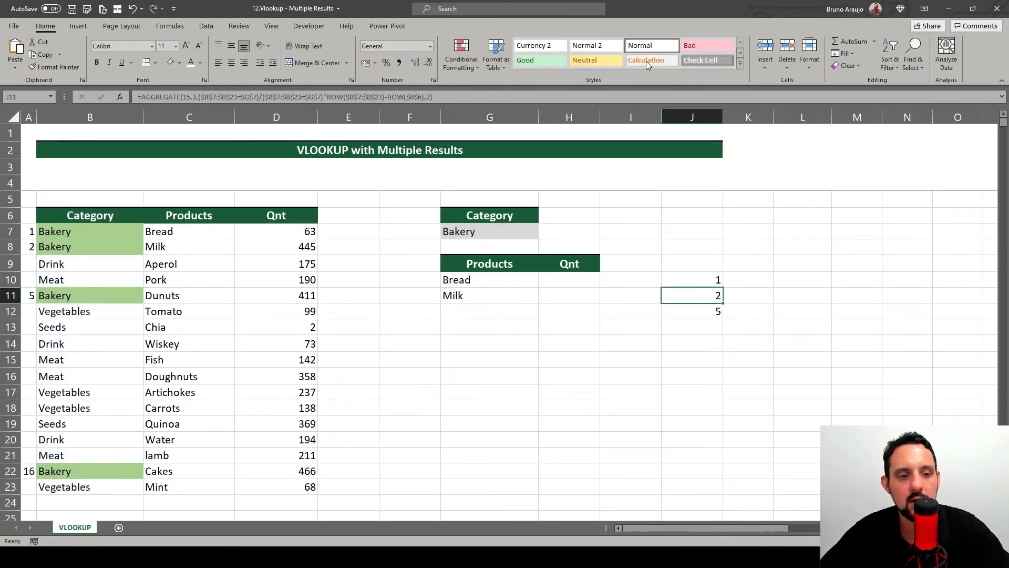
- Fill the AGGREGATE formula from J10 down to J13 and check the ROWS range in each copied cell
left_click(705, 279)
left_click_drag(723, 288, 730, 350)
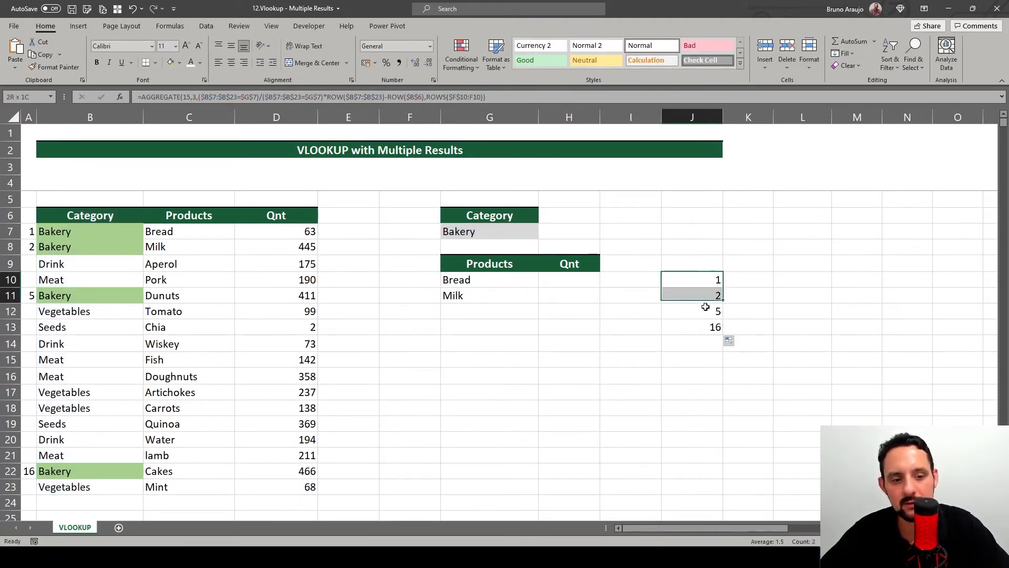
left_click(707, 279)
left_click(705, 294)
left_click(703, 311)
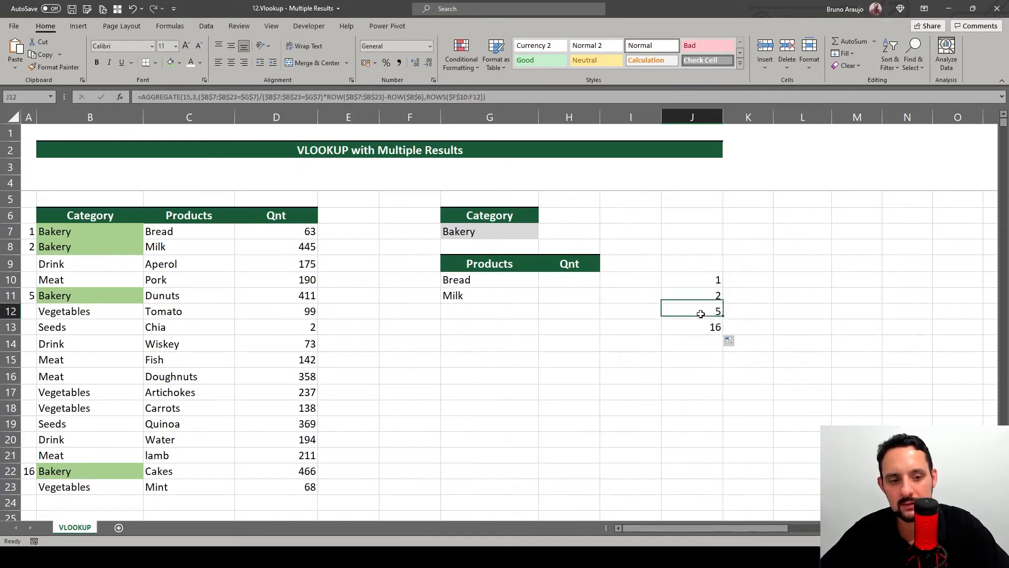
left_click(700, 327)
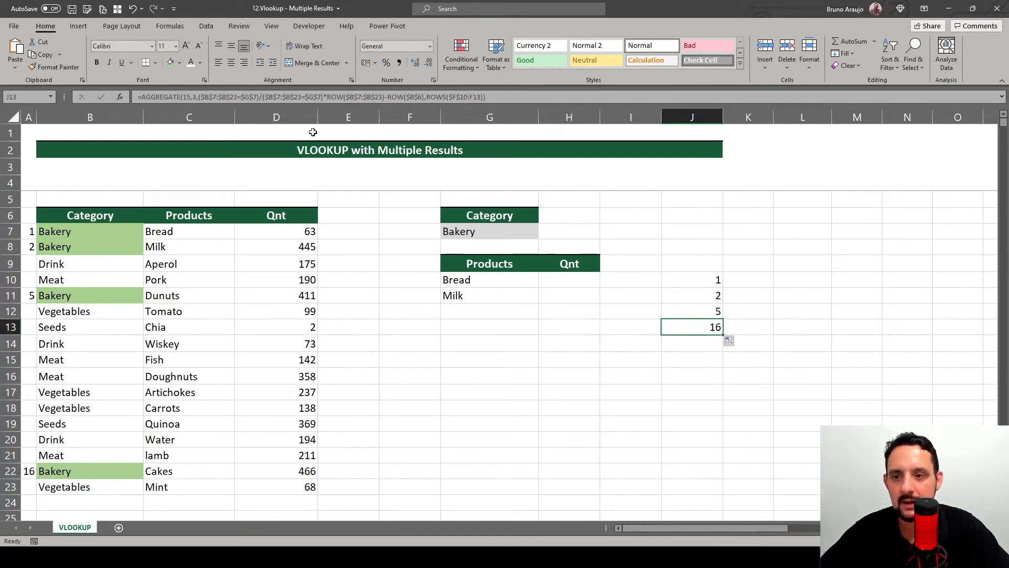
- Replace the row argument of the INDEX formula in G10 with the AGGREGATE expression copied from J13, and review the formula
left_click_drag(141, 97, 487, 97)
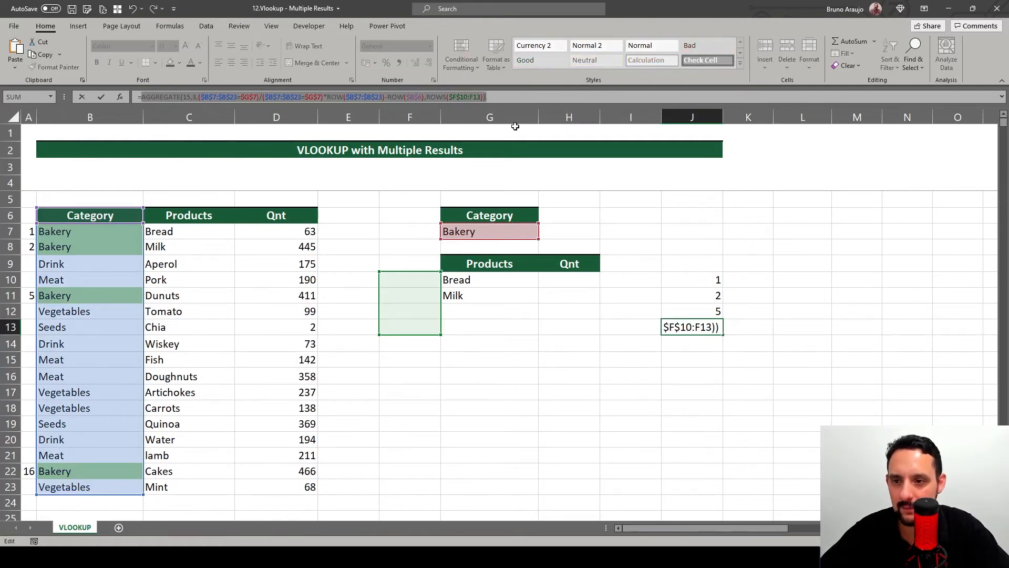
key("Escape")
left_click(491, 280)
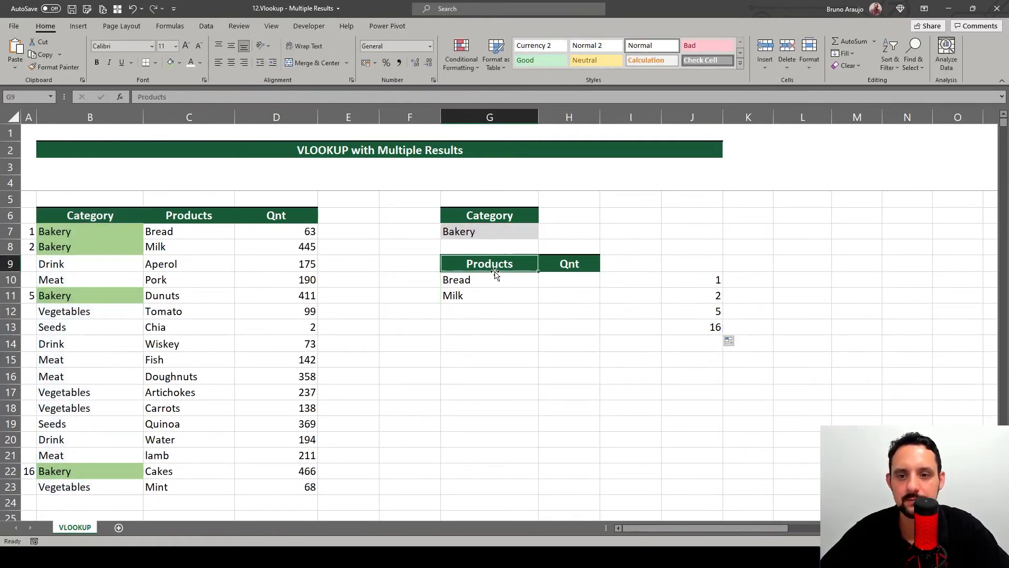
double_click(202, 98)
key("ctrl+v")
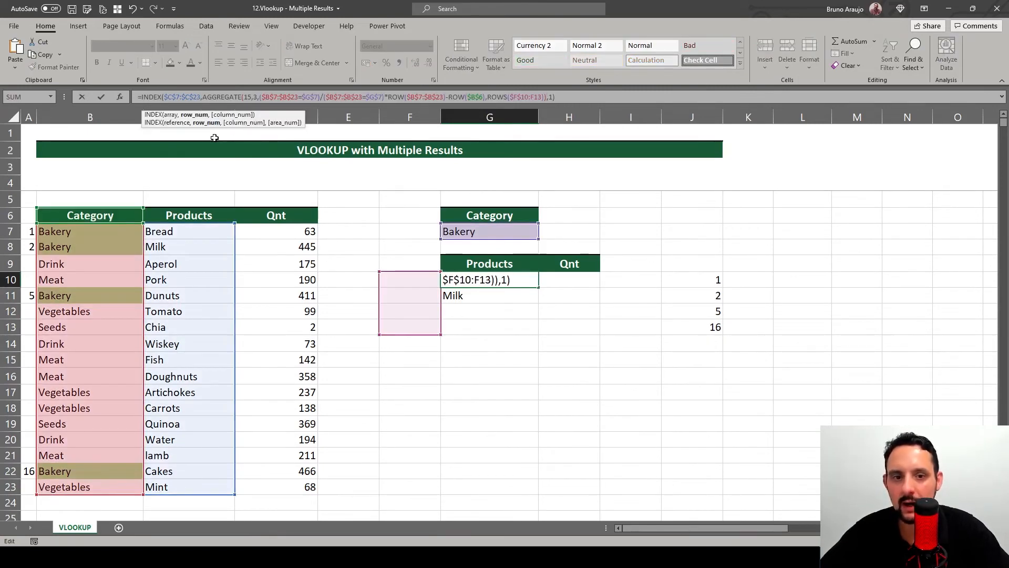
key("Return")
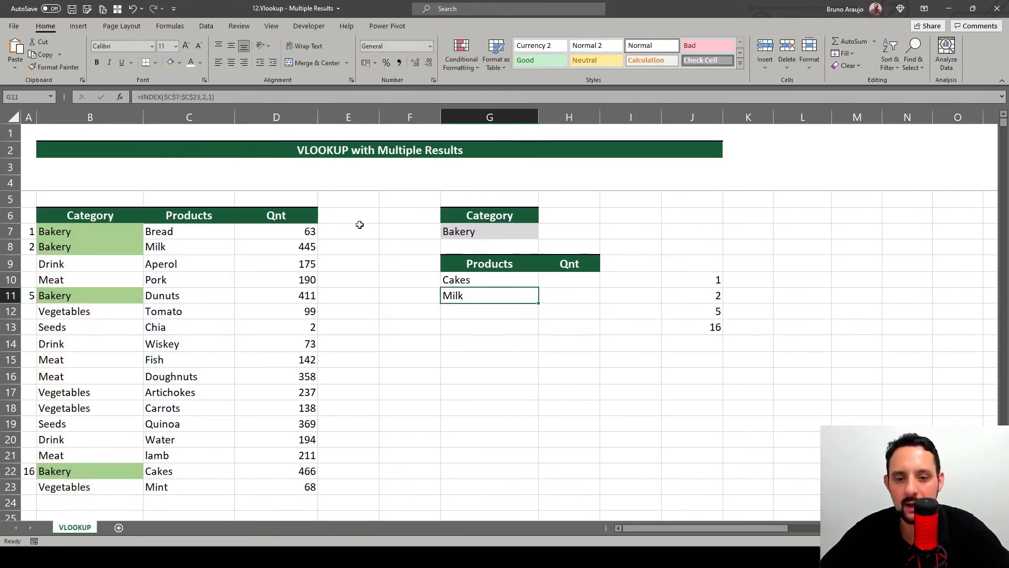
left_click(468, 279)
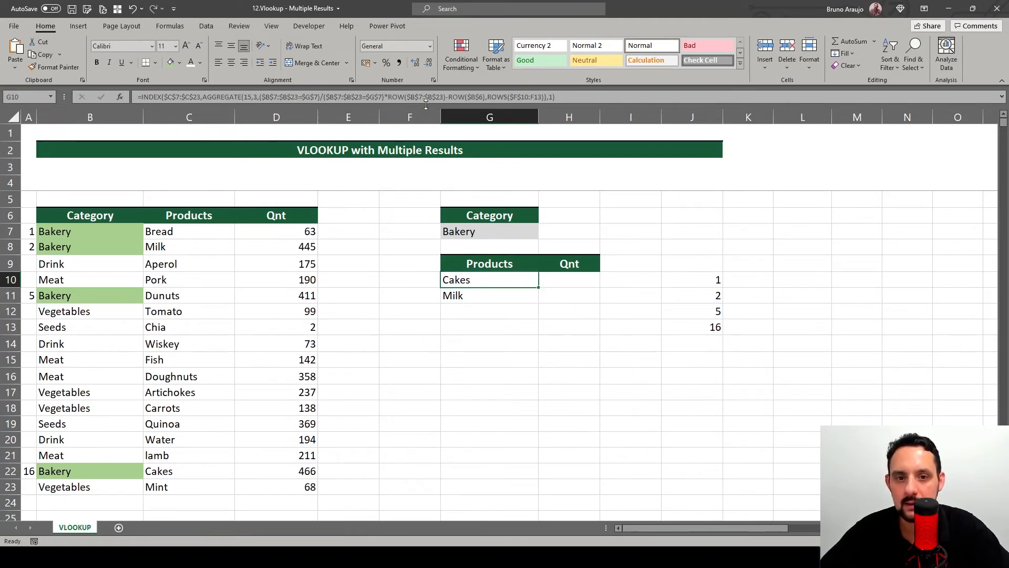
left_click(465, 97)
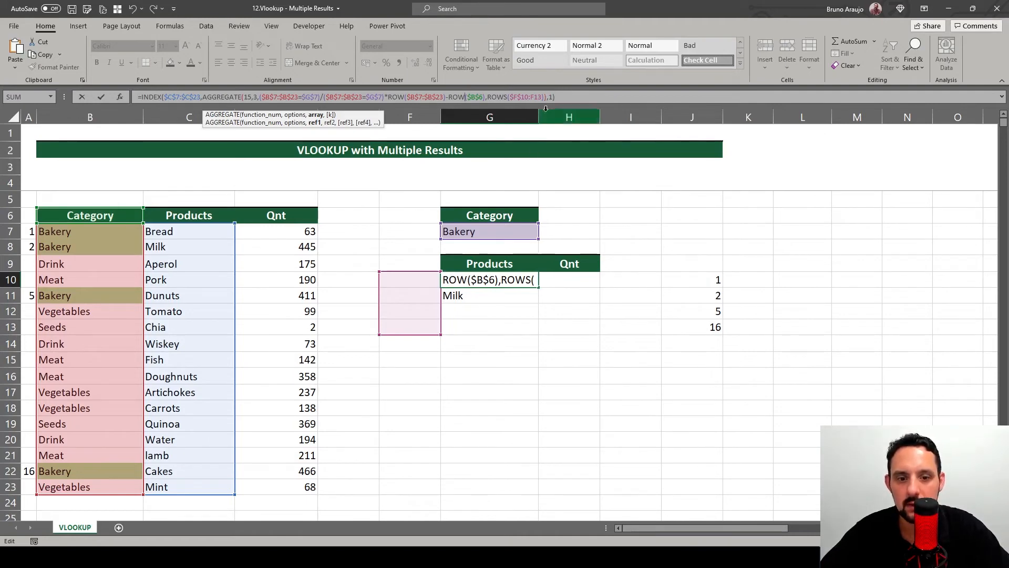
key("Return")
- Replace the AGGREGATE expression inside the INDEX formula in G10 with the one copied from J10, using ROWS($F$10:F10)
left_click(704, 278)
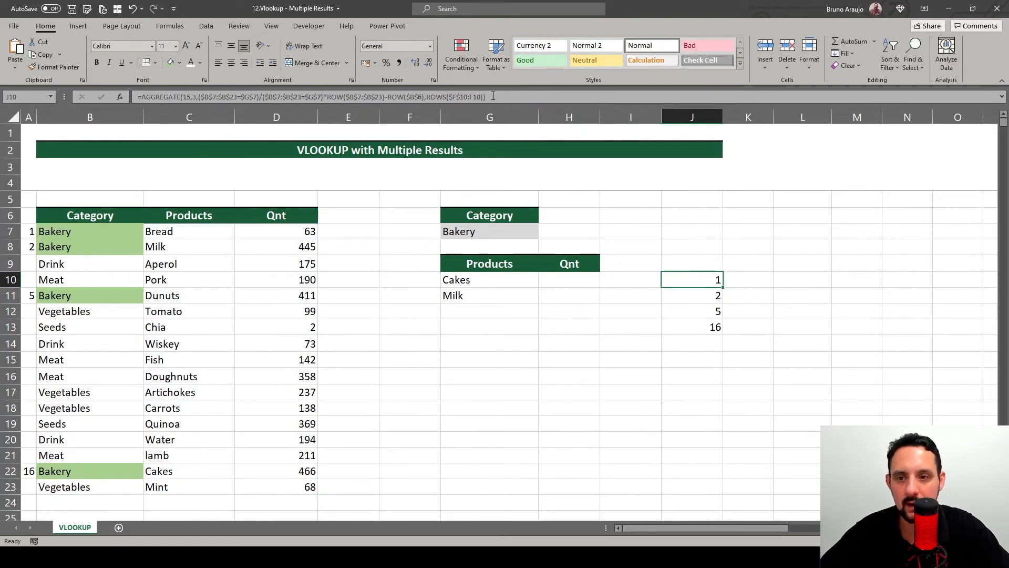
left_click_drag(486, 97, 145, 100)
key("Escape")
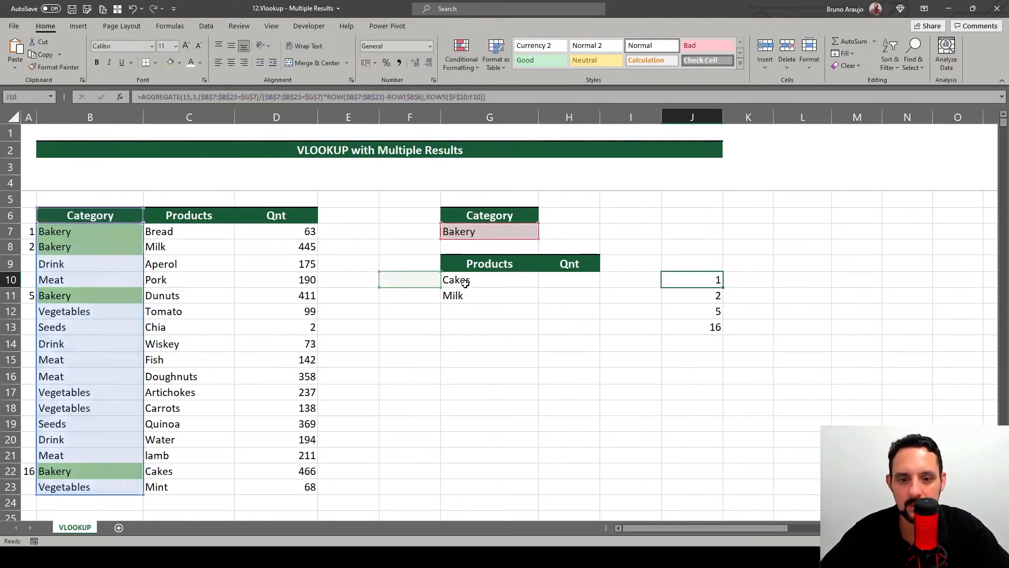
left_click(459, 279)
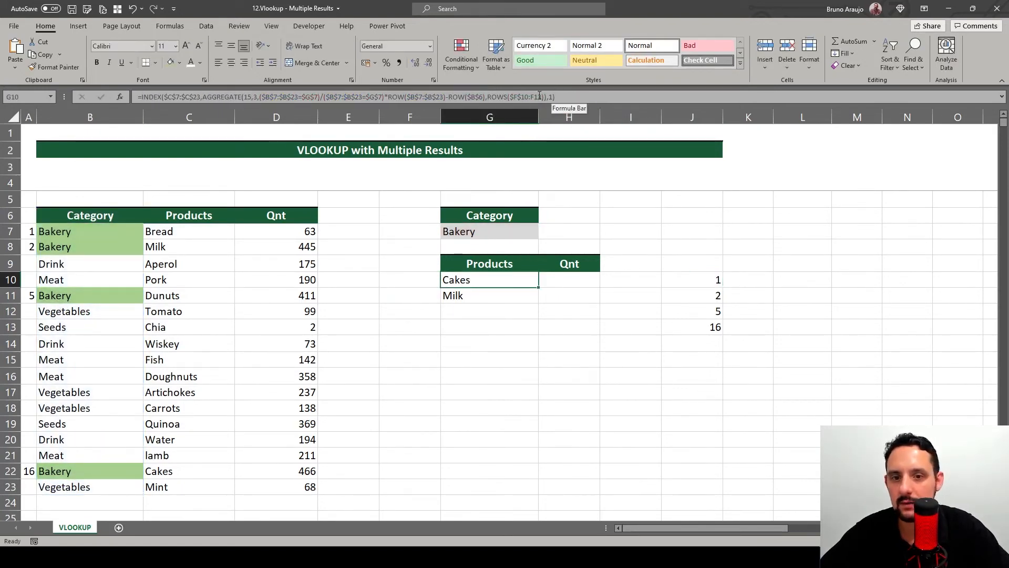
left_click_drag(547, 97, 206, 102)
key("ctrl+z")
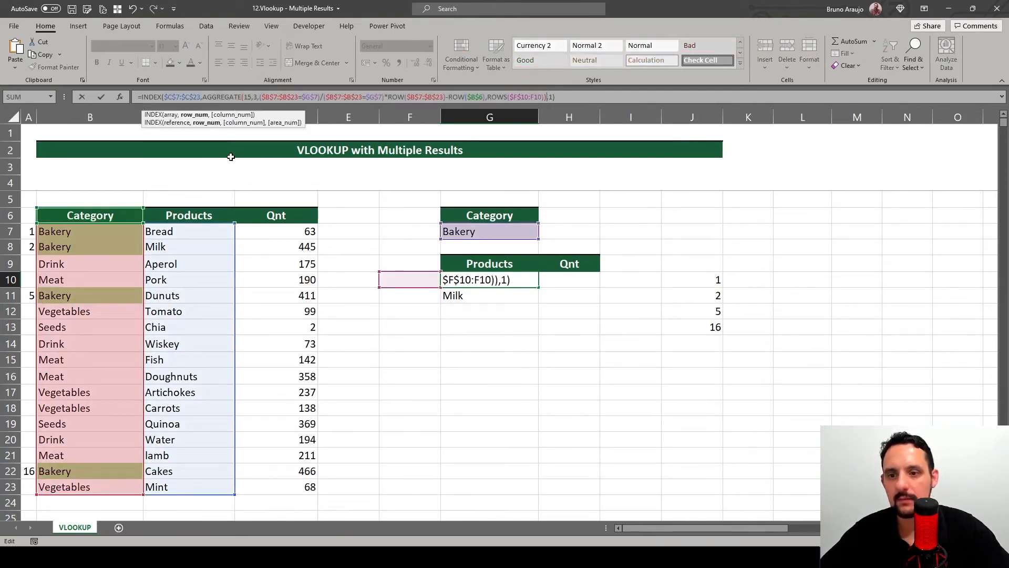
key("Return")
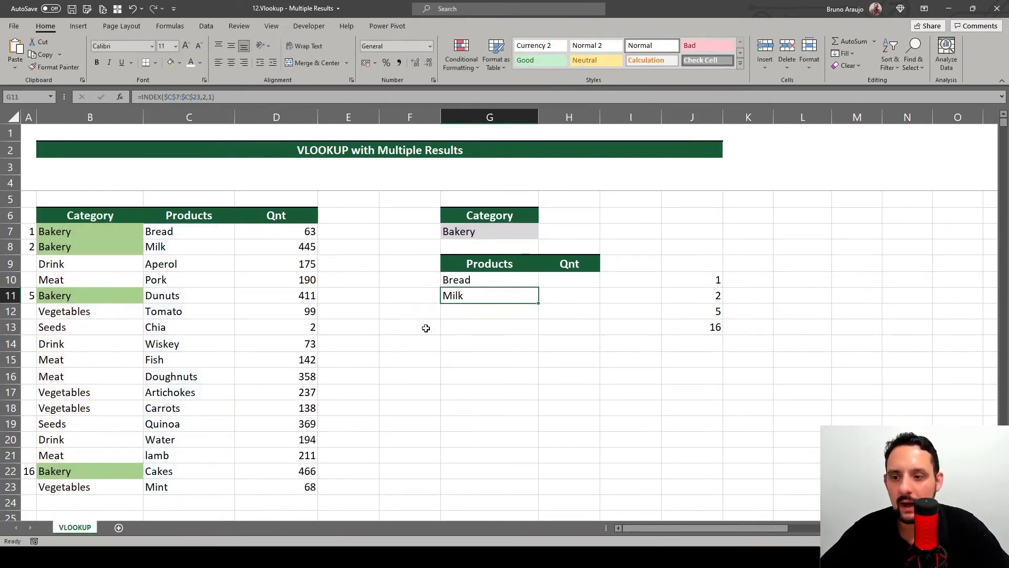
- Fill the INDEX and AGGREGATE formula from G10 down to G18 and check the copied formulas in the product list
left_click(485, 285)
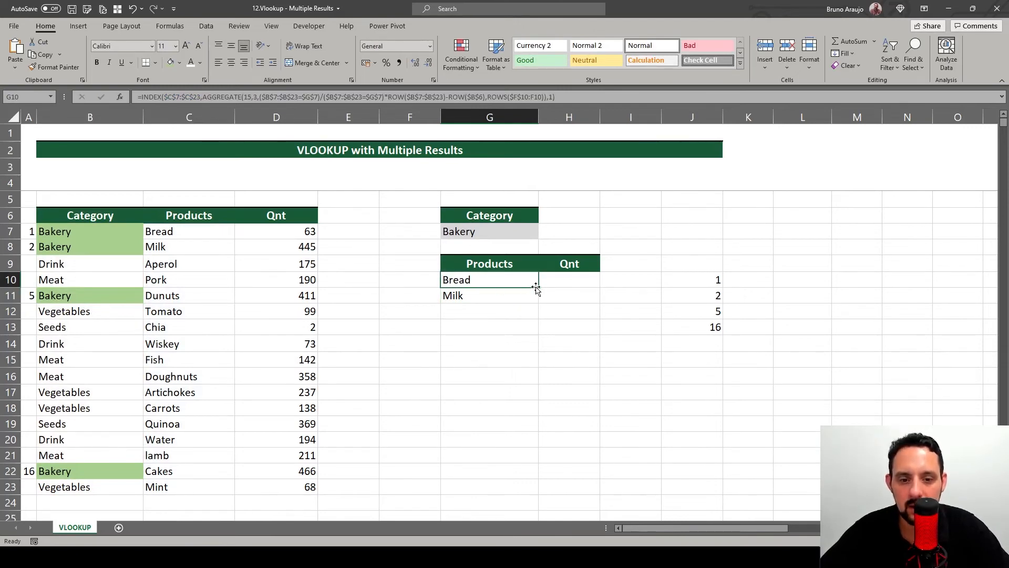
left_click_drag(539, 287, 546, 414)
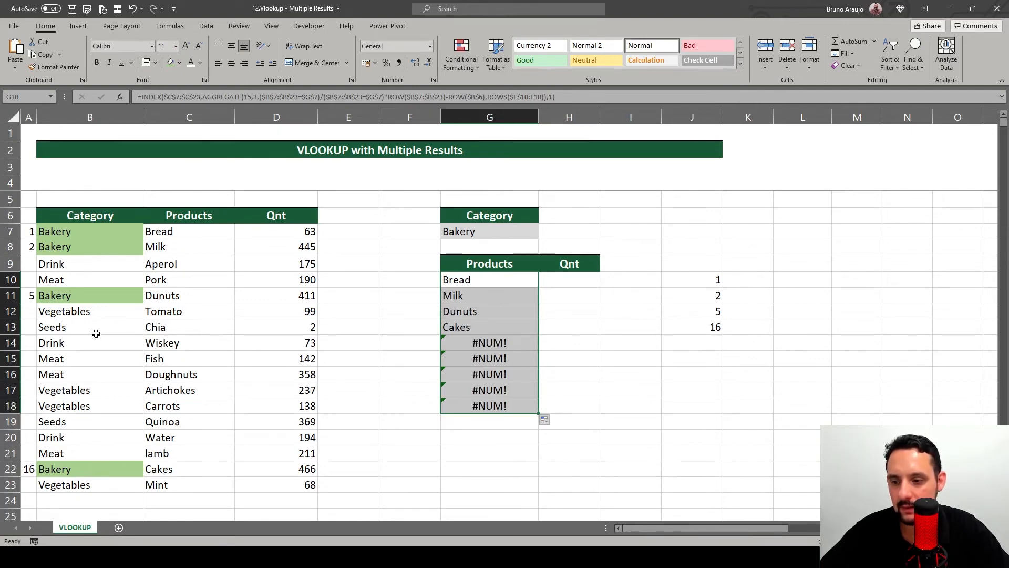
left_click(473, 279)
left_click(480, 297)
left_click(480, 326)
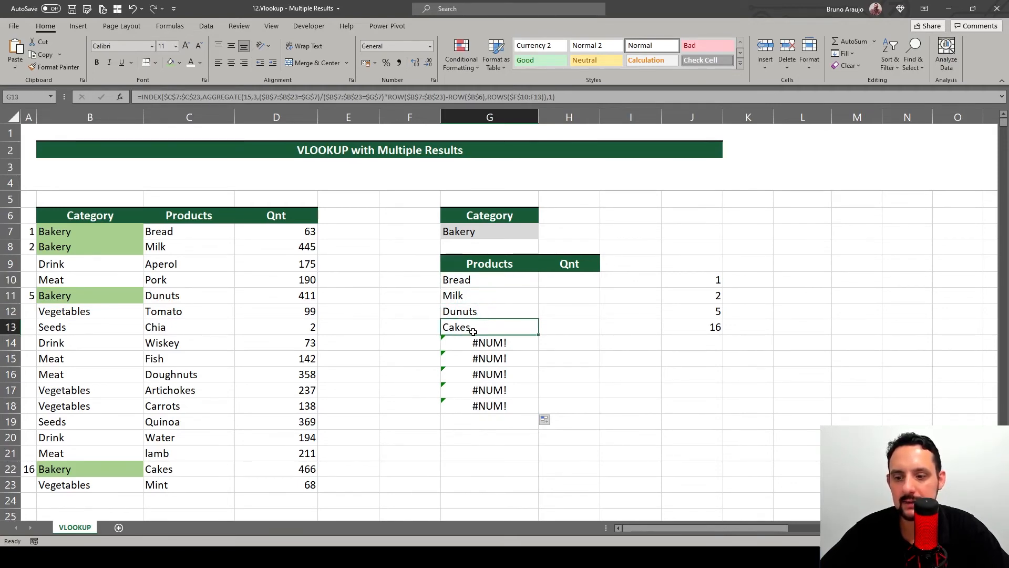
- Examine the results in G10:G18, especially the cells G14:G18 beneath the last matching product
left_click_drag(464, 279, 502, 402)
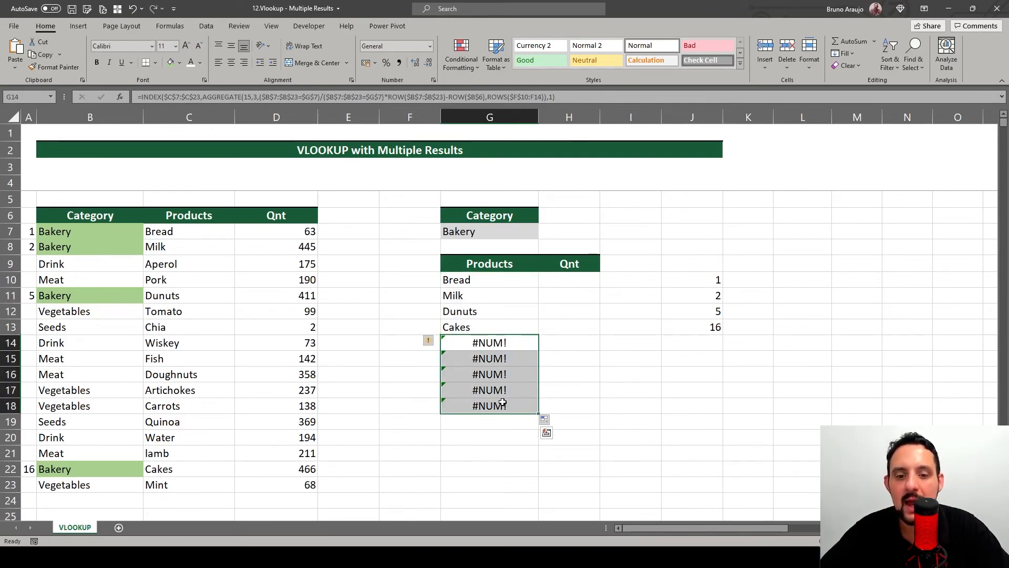
left_click_drag(495, 341, 497, 406)
left_click(496, 347)
left_click(494, 347)
left_click_drag(493, 347, 497, 407)
left_click(482, 350)
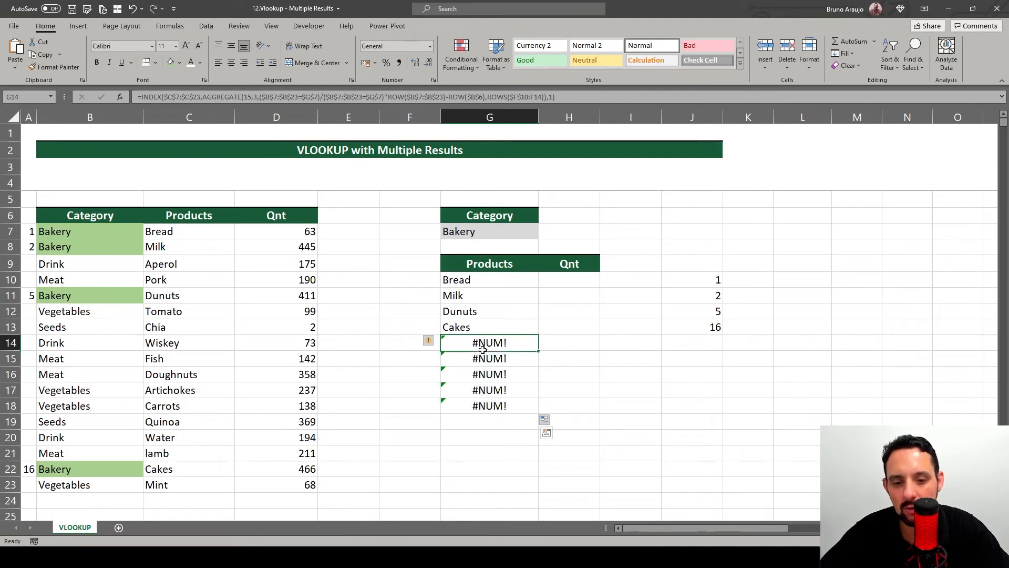
left_click_drag(482, 350, 480, 419)
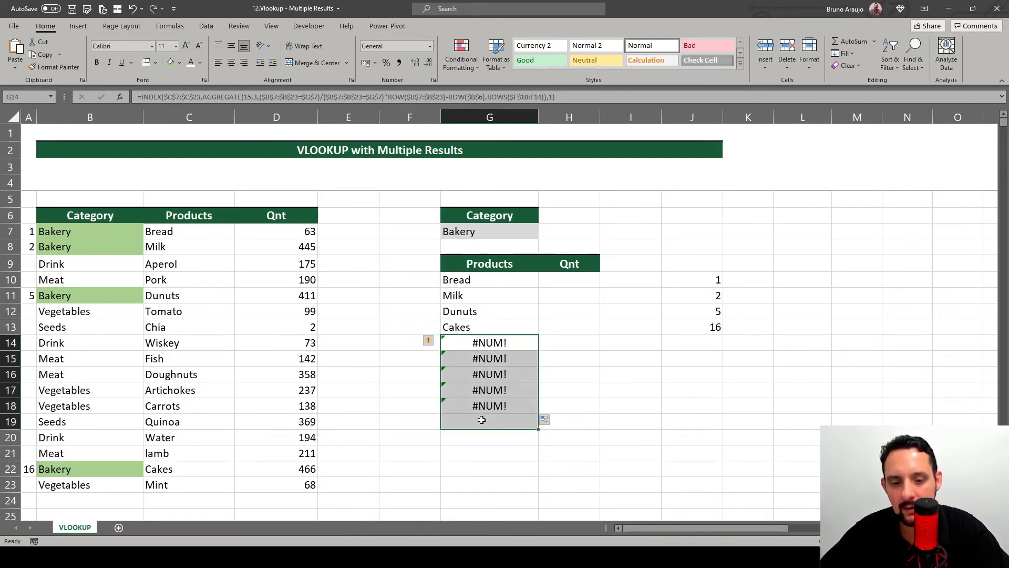
- Insert IFERROR in front of INDEX in the G10 formula and check that the INDEX expression serves as its value argument
left_click(469, 281)
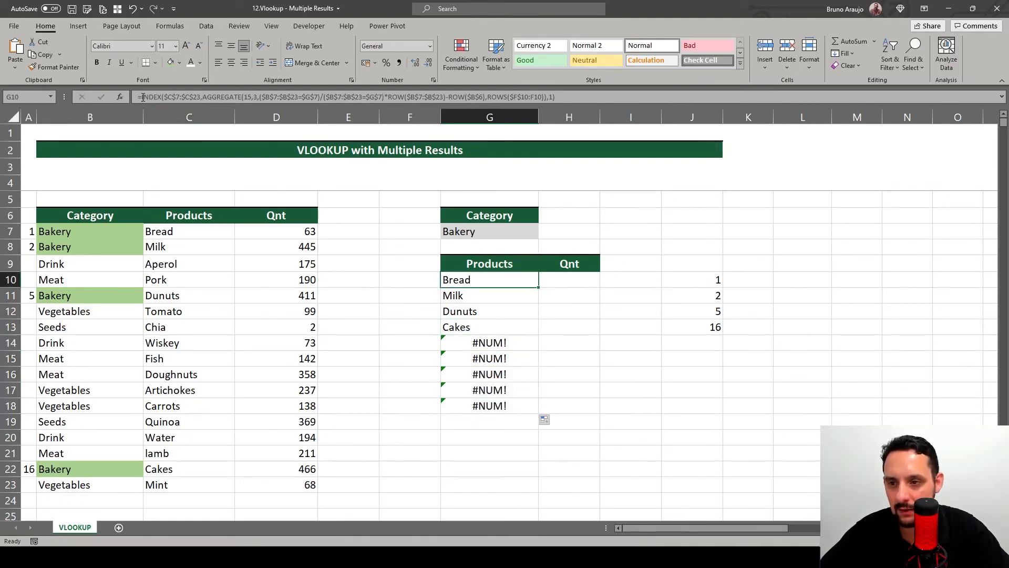
left_click(143, 97)
type("if")
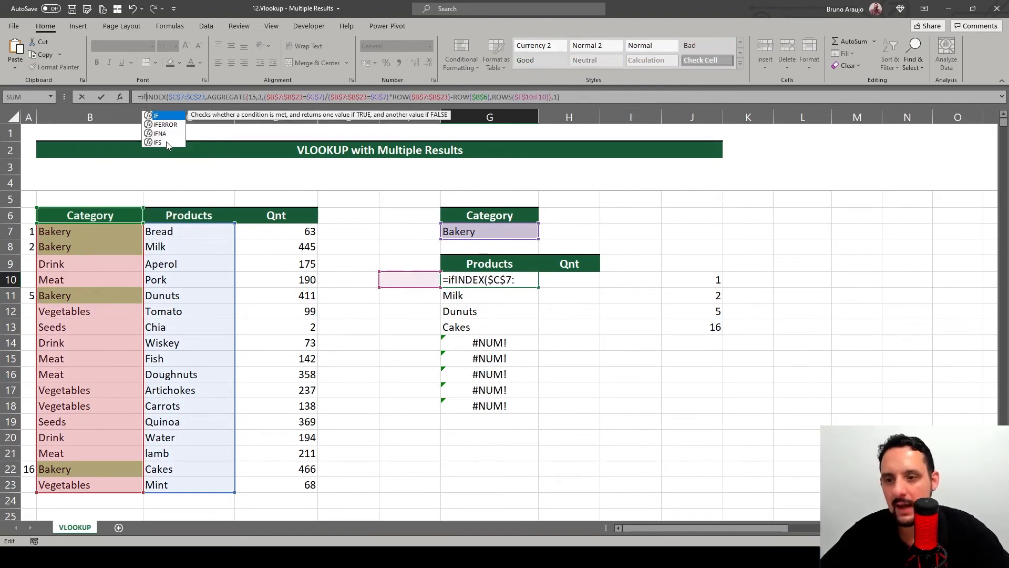
double_click(172, 126)
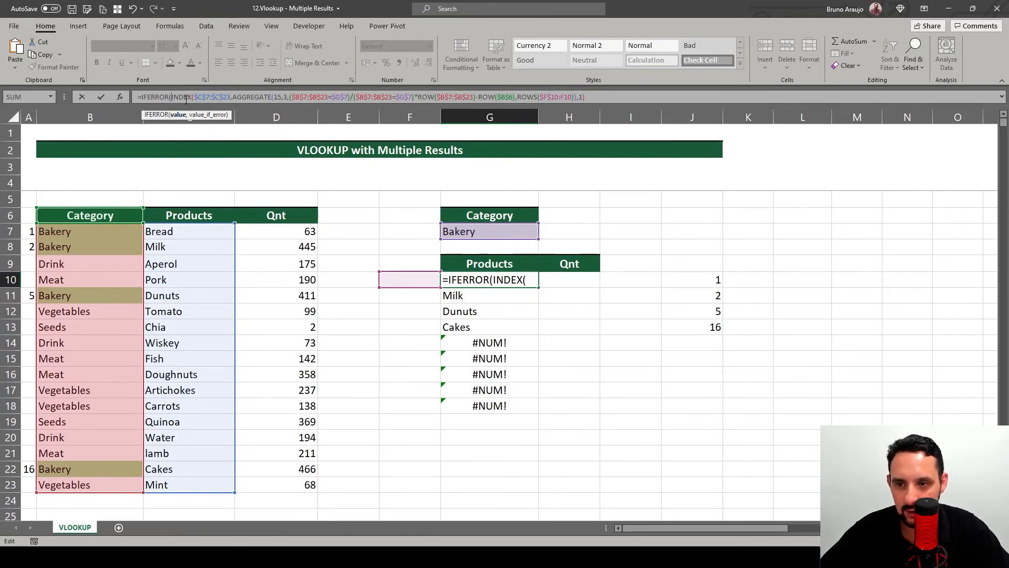
left_click_drag(177, 97, 587, 97)
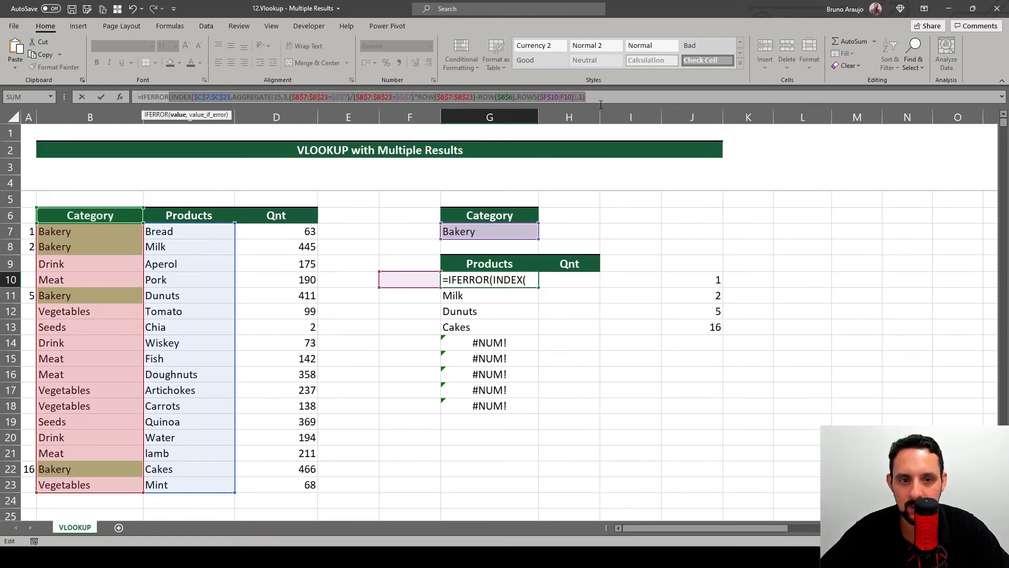
left_click(190, 96)
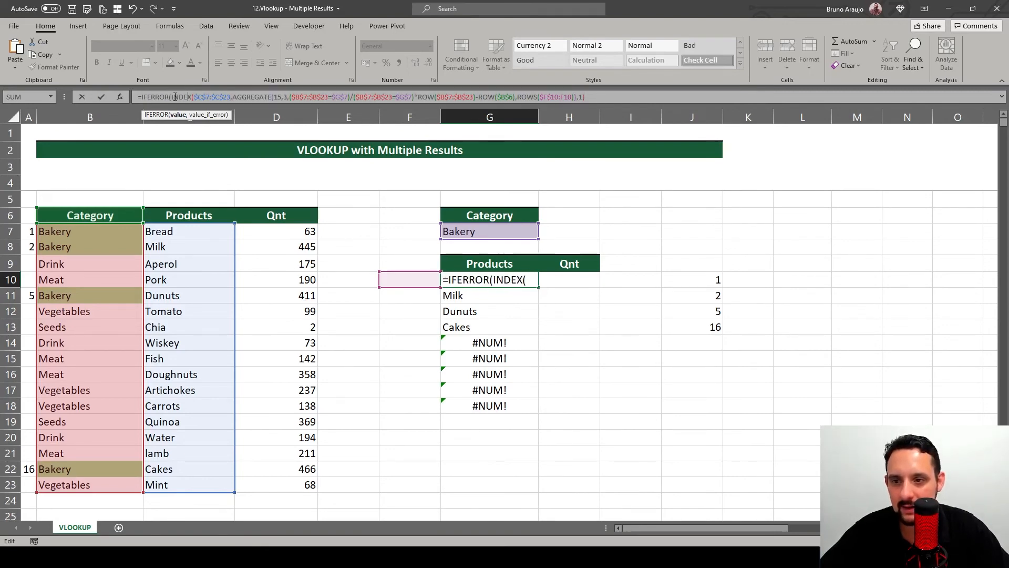
- Finish the IFERROR formula in G10 with "" as the value if error, and fill it down to G23
left_click(599, 97)
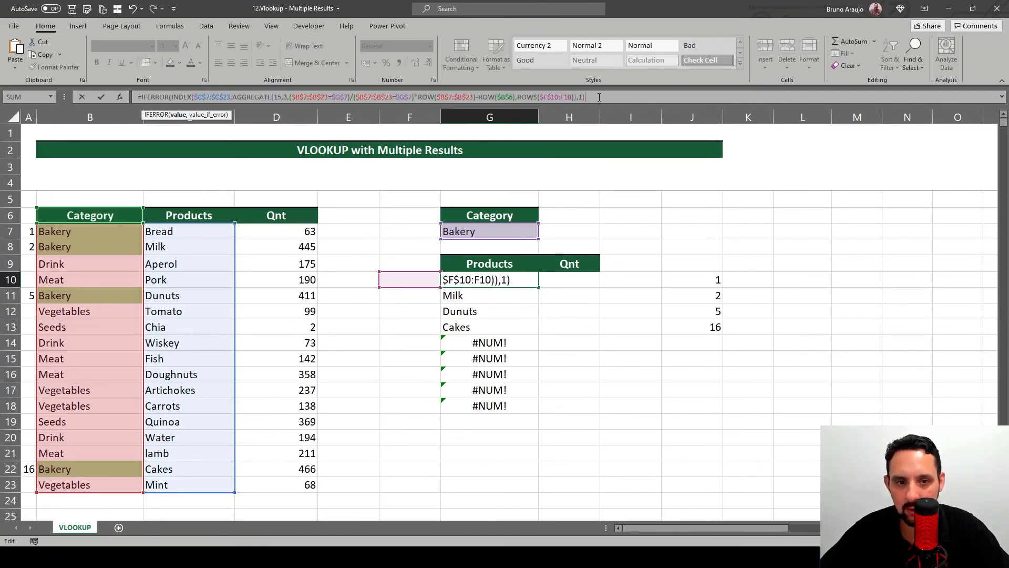
type(",")
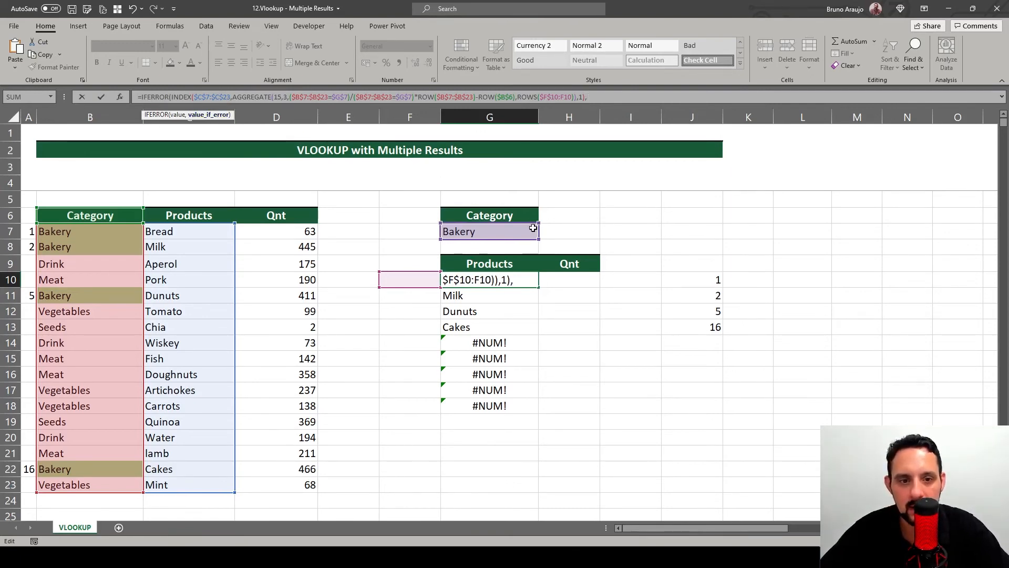
type("\"\"")
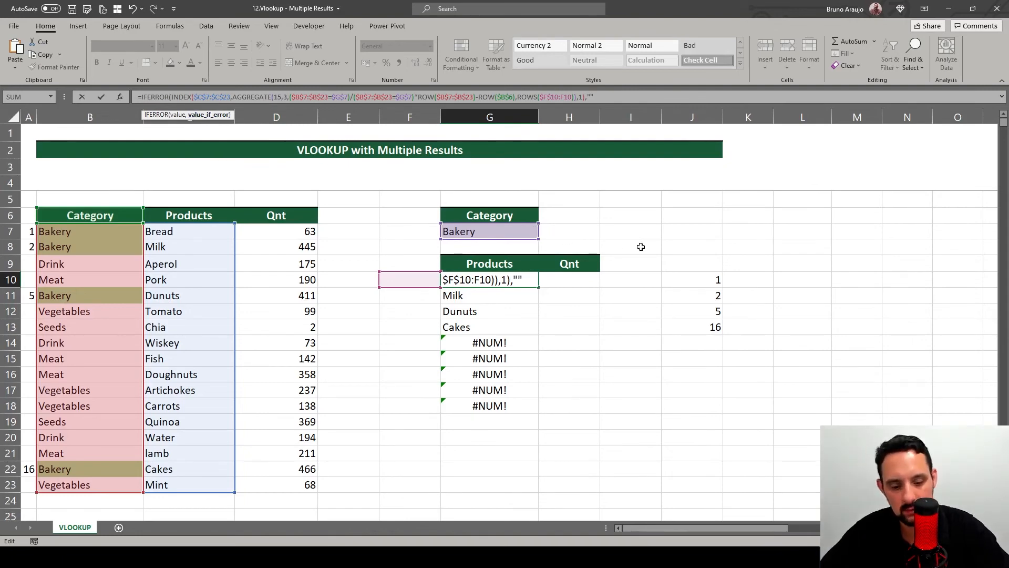
key("Return")
left_click(486, 320)
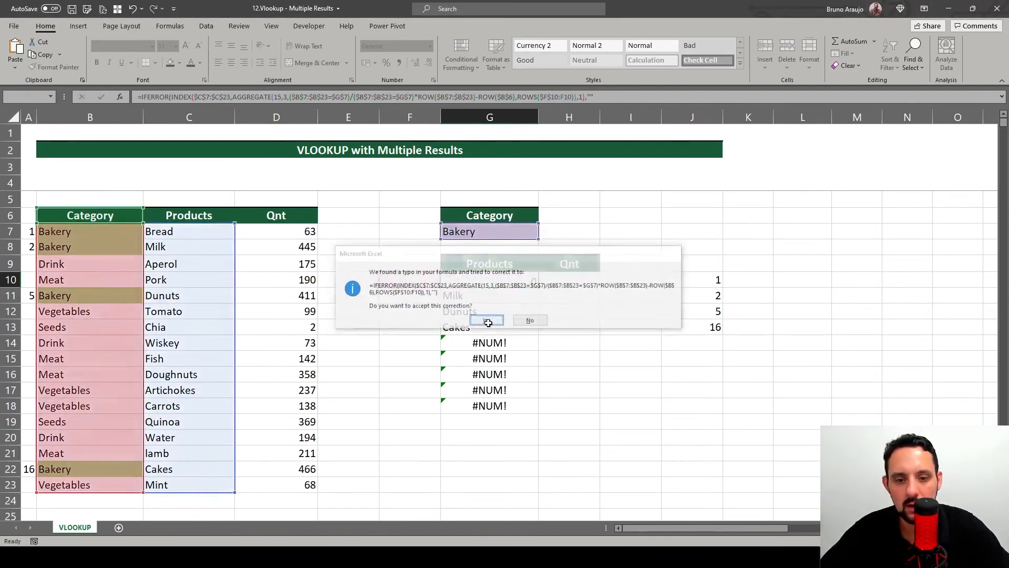
left_click(508, 284)
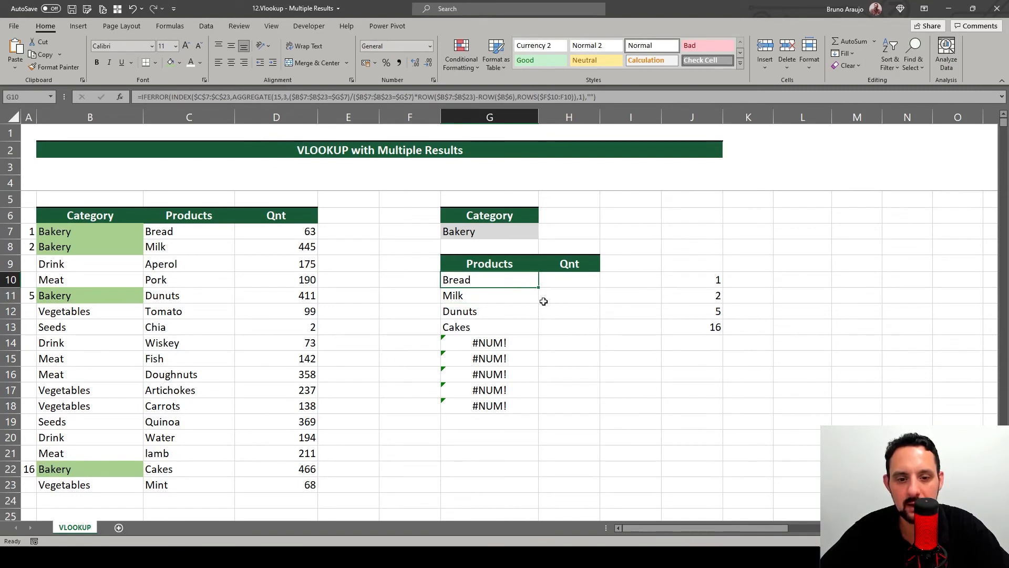
left_click_drag(541, 289, 546, 490)
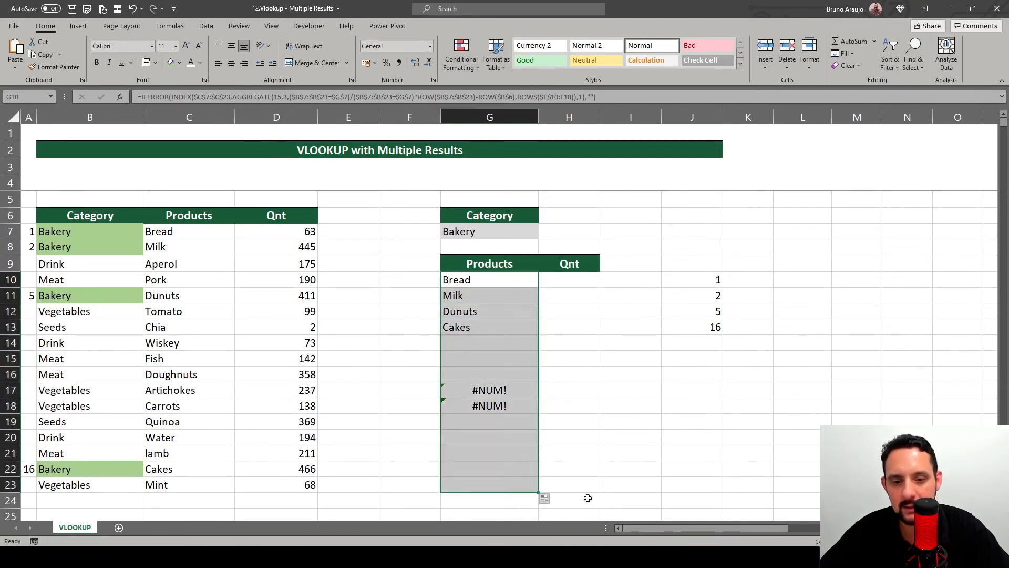
- Test the product list by switching the category in G7 to Drink, to Seeds and back to Bakery
left_click(523, 233)
left_click(542, 235)
left_click(516, 255)
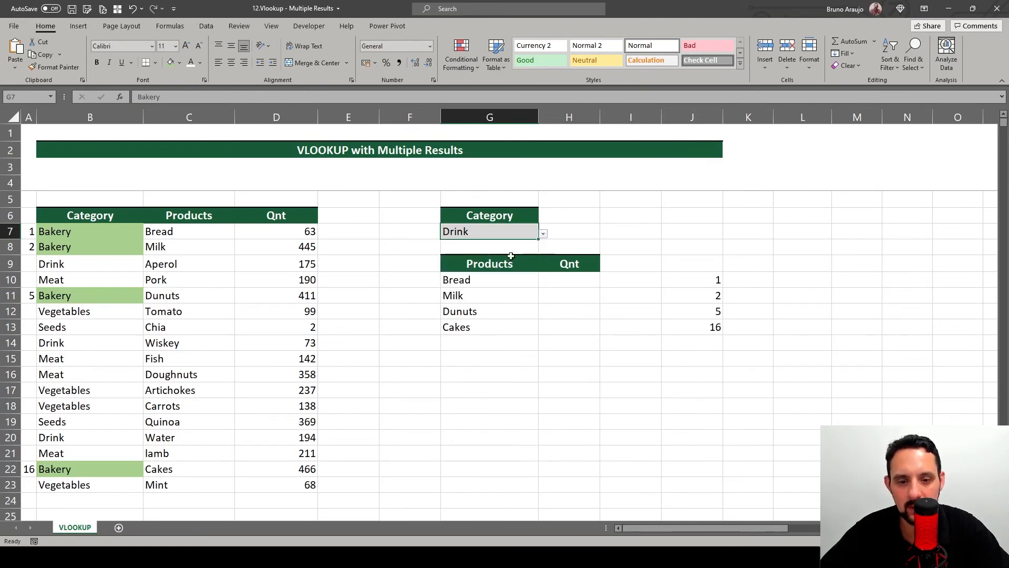
left_click(543, 234)
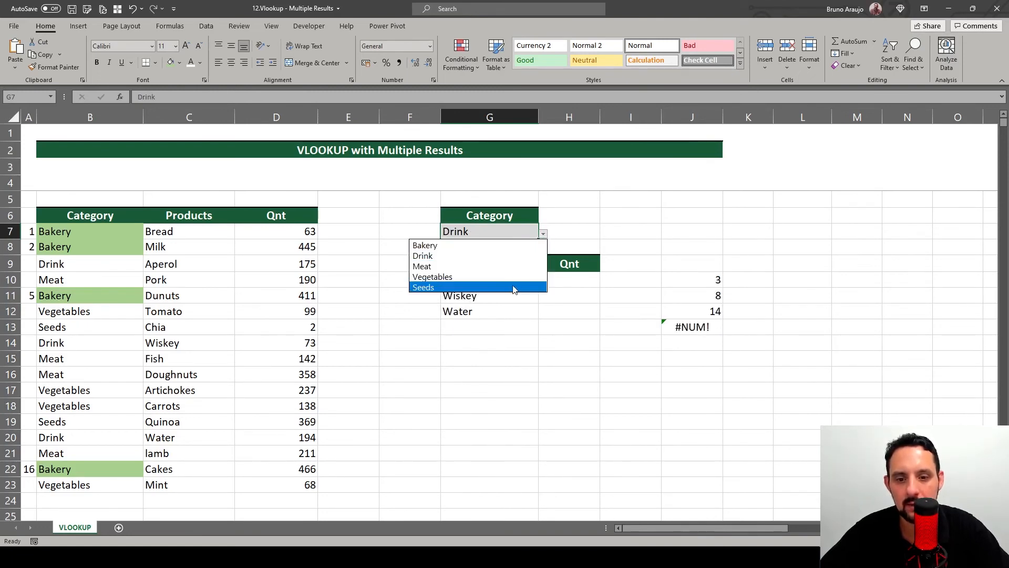
left_click(533, 287)
left_click(544, 235)
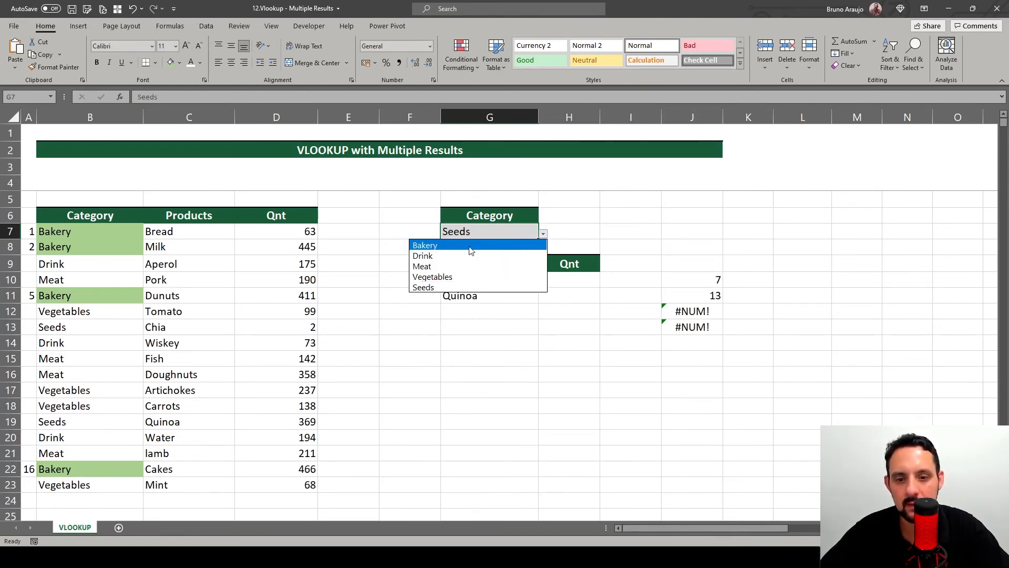
left_click(520, 242)
- Delete the helper row numbers in J9:J14 beside the results table
left_click_drag(576, 275, 579, 325)
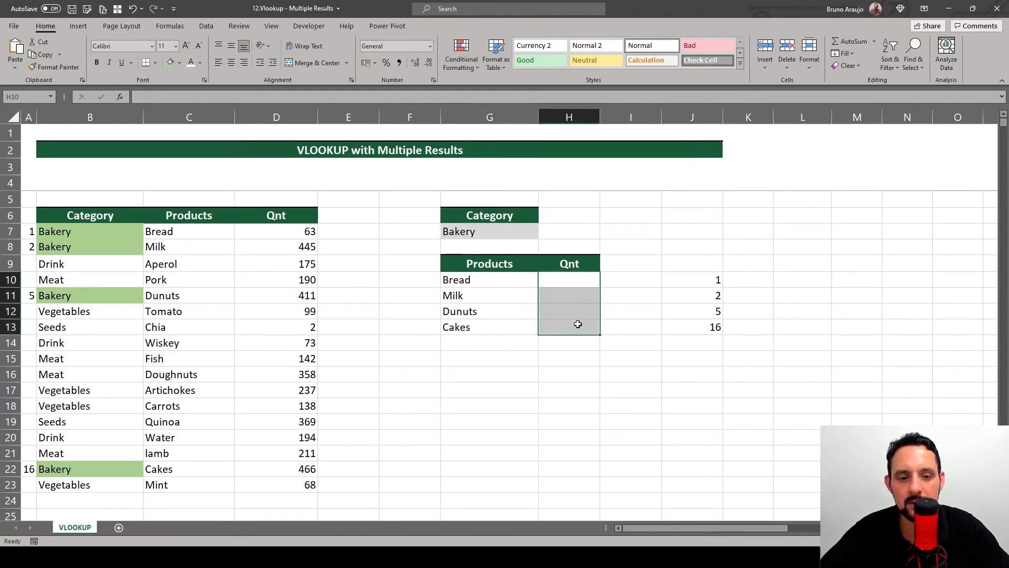
left_click_drag(703, 268, 698, 344)
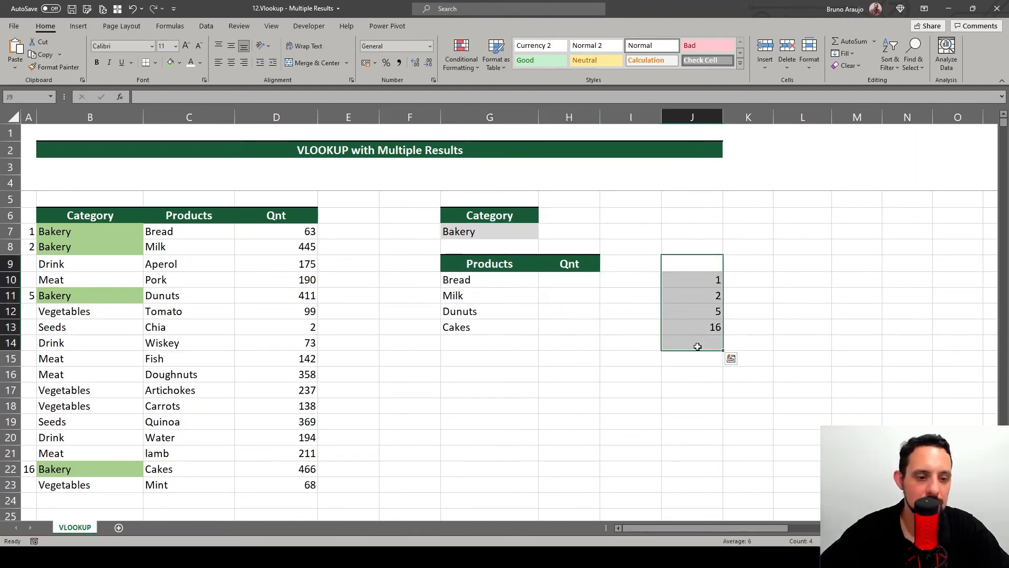
key("Delete")
- Try extending the INDEX array in G10 to $C$7:$D$23 to return the quantity, undo it, and recheck the column number argument
left_click(477, 272)
left_click(210, 96)
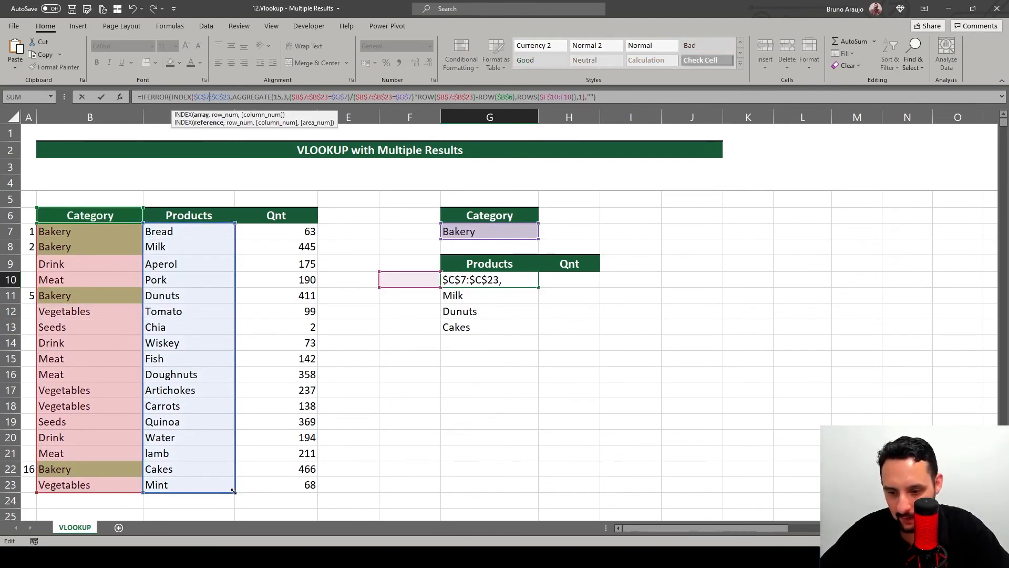
left_click_drag(233, 491, 307, 498)
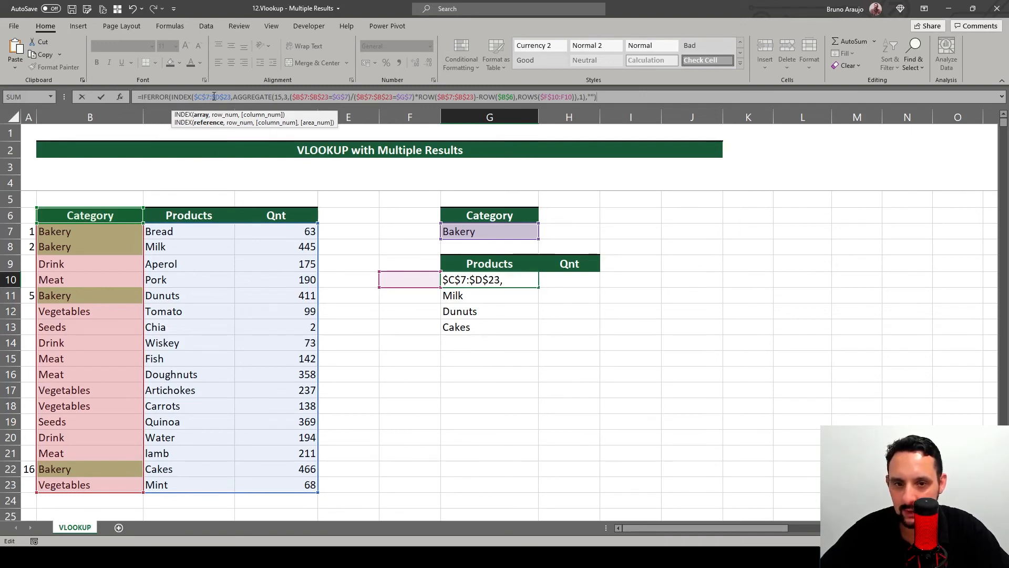
left_click(583, 97)
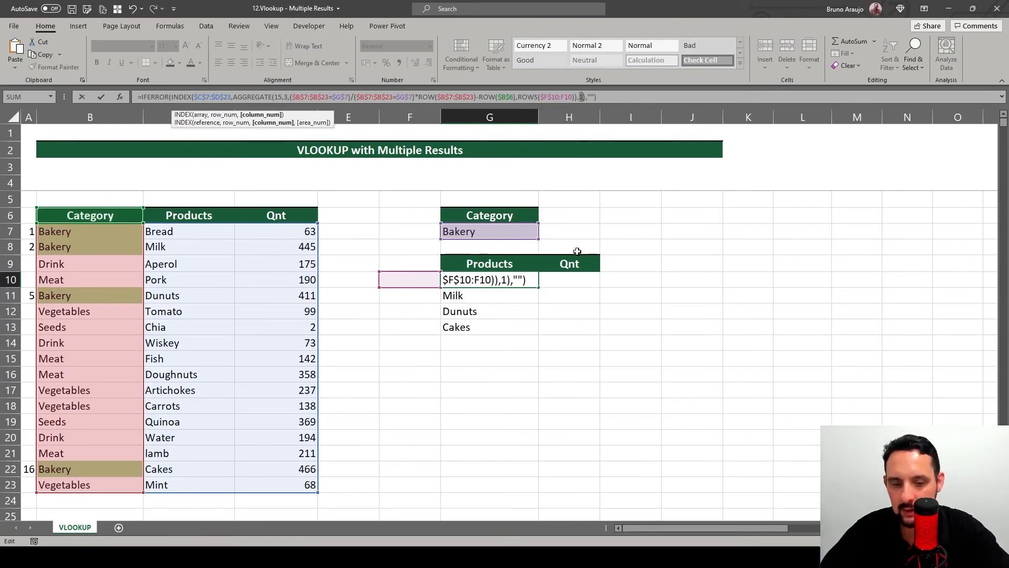
key("Return")
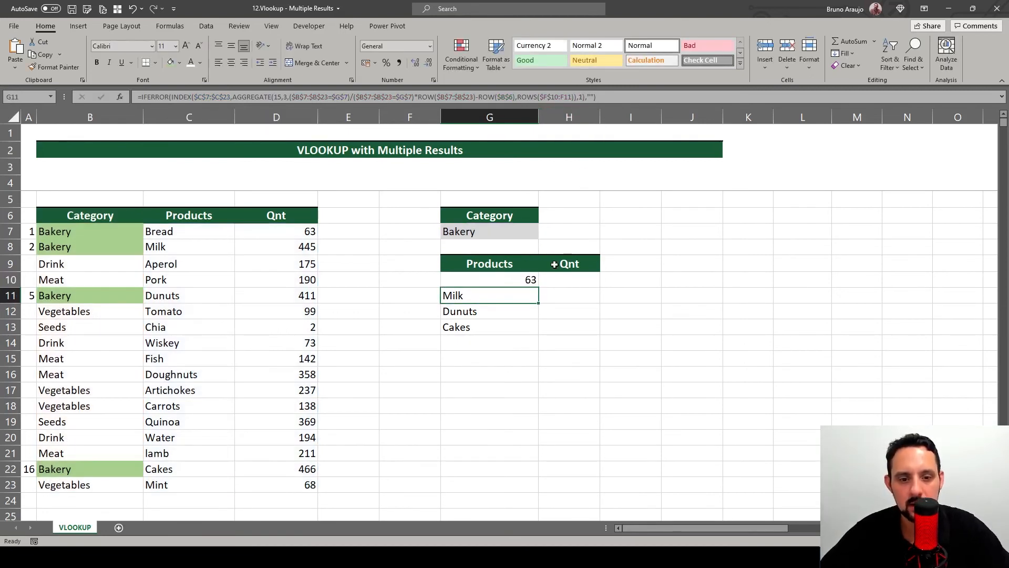
left_click(521, 277)
key("ctrl+z")
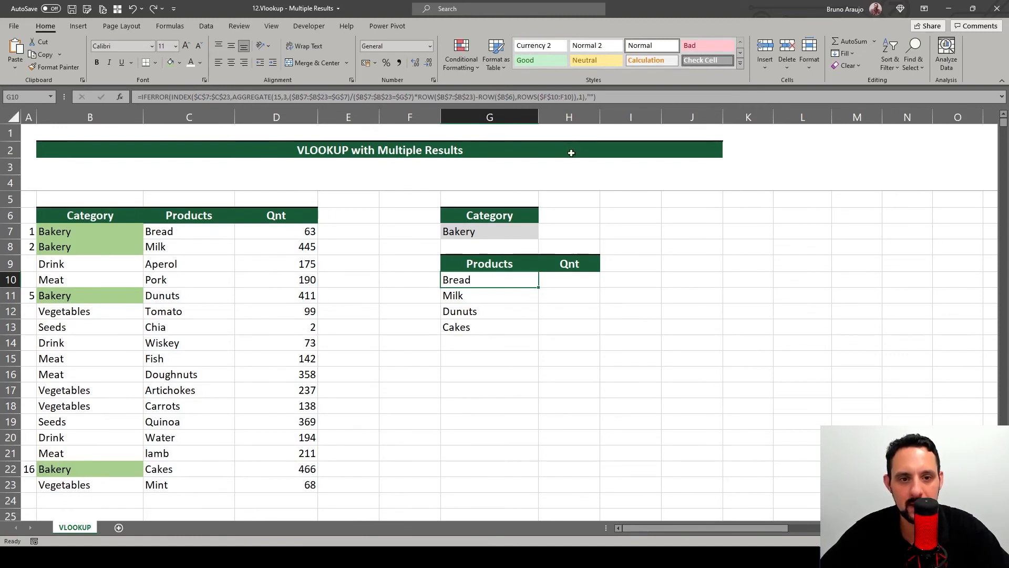
double_click(579, 97)
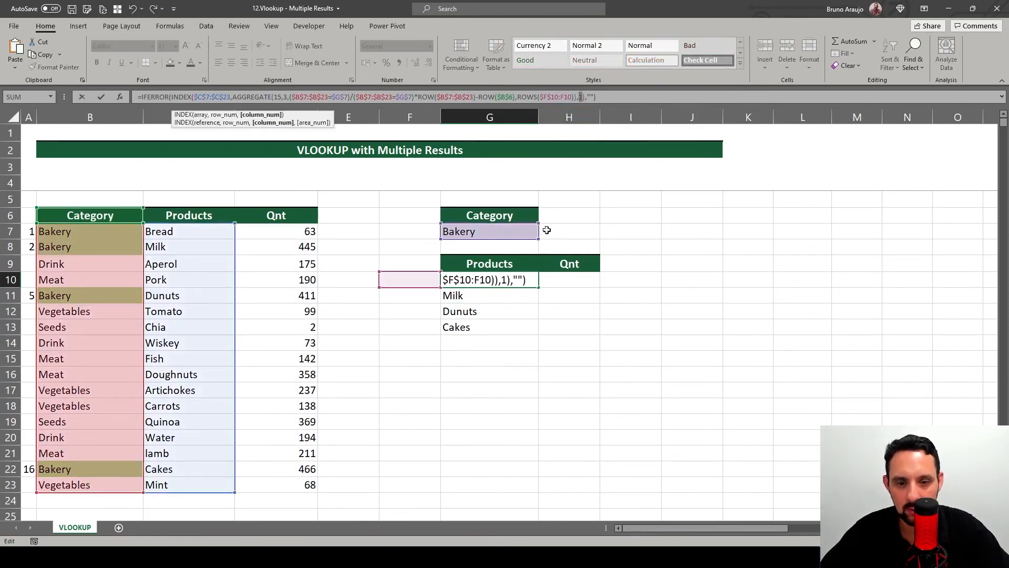
key("Return")
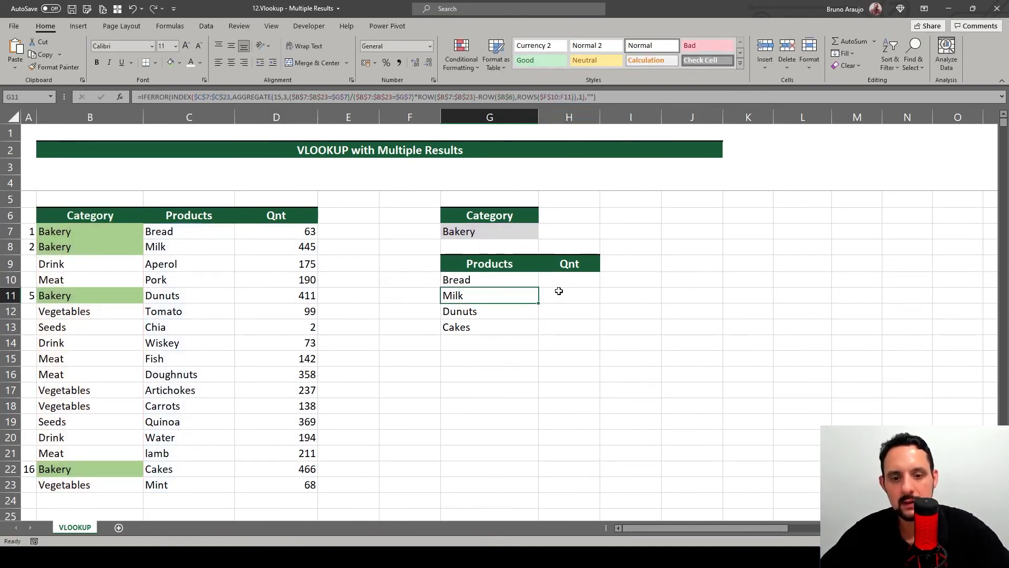
- Copy the complete IFERROR formula text from G10 into H10 under the Qnt heading
left_click(491, 275)
double_click(525, 280)
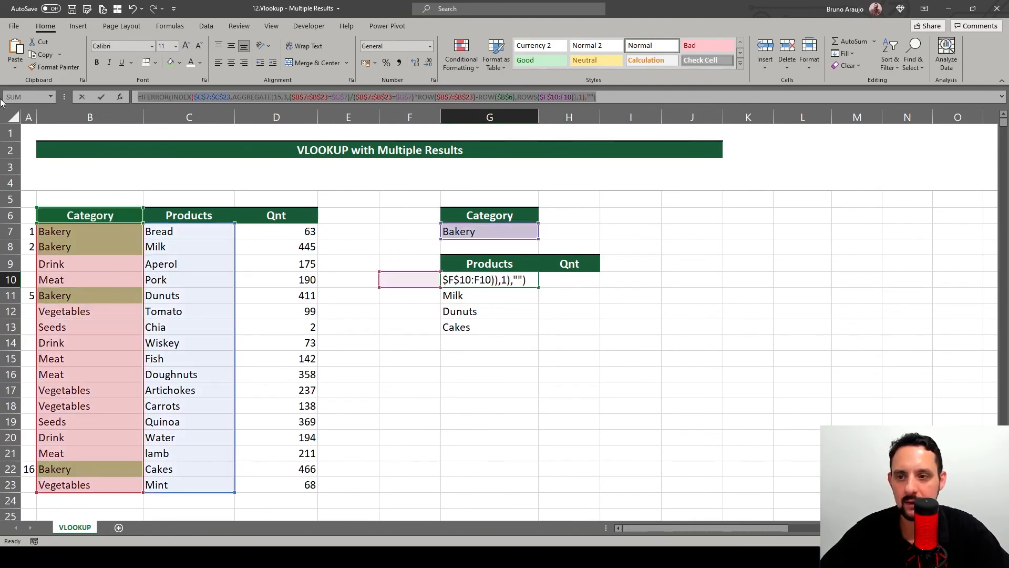
left_click(562, 274)
double_click(562, 273)
type("=IFERROR(INDEX($C$7:$C$23,AGGREGATE(15,3,($B$7:$B$23=$G$7)/($B$7:$B$23=$G$7)*ROW($B$7:$B$23)-ROW($B$6),ROWS($F$10:F10)),1),\"\")")
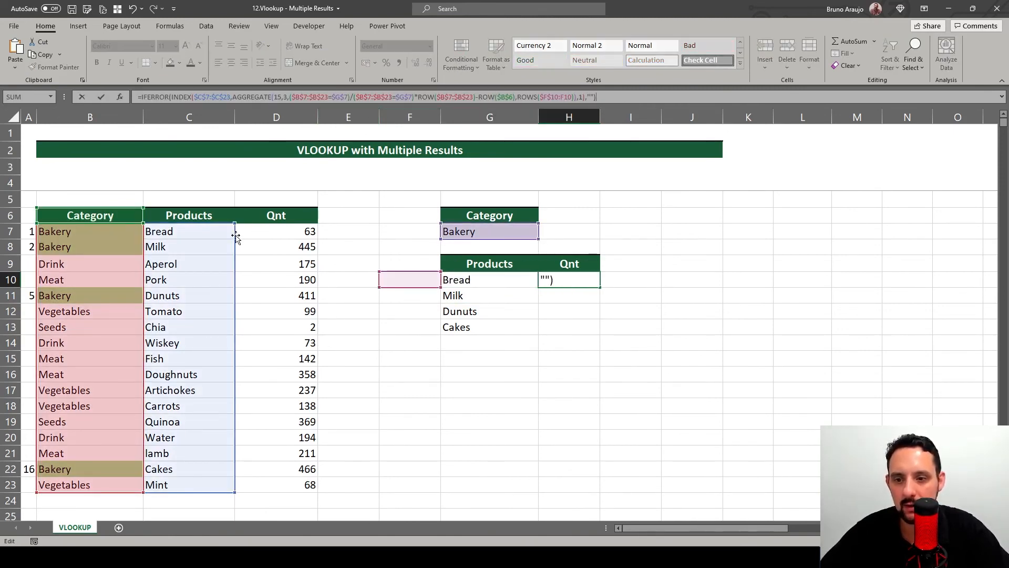
- Extend the INDEX array in H10 to $C$7:$D$23 with column number 2, and fill G10:H10 down to row 24
left_click_drag(267, 221, 286, 225)
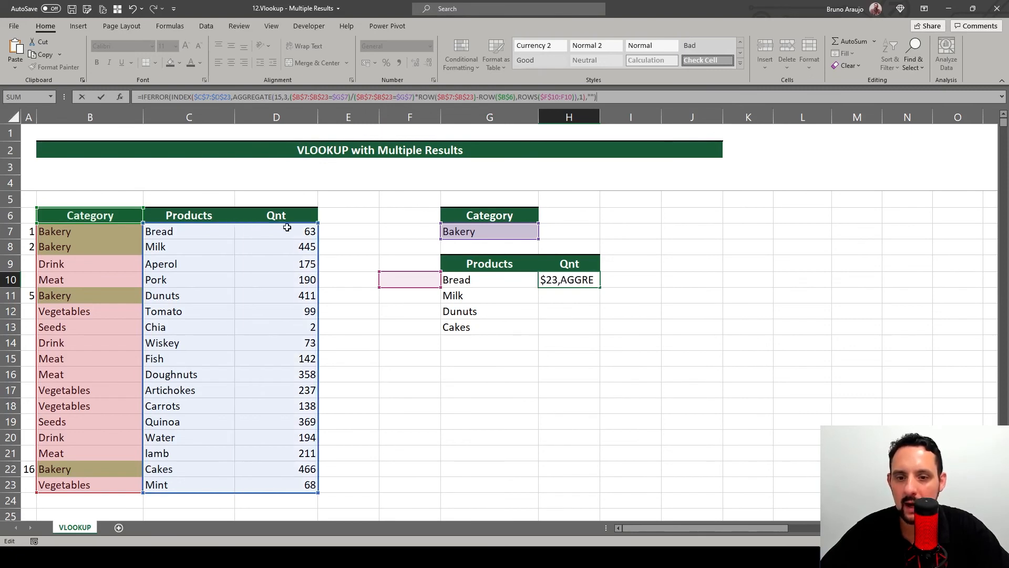
left_click(583, 98)
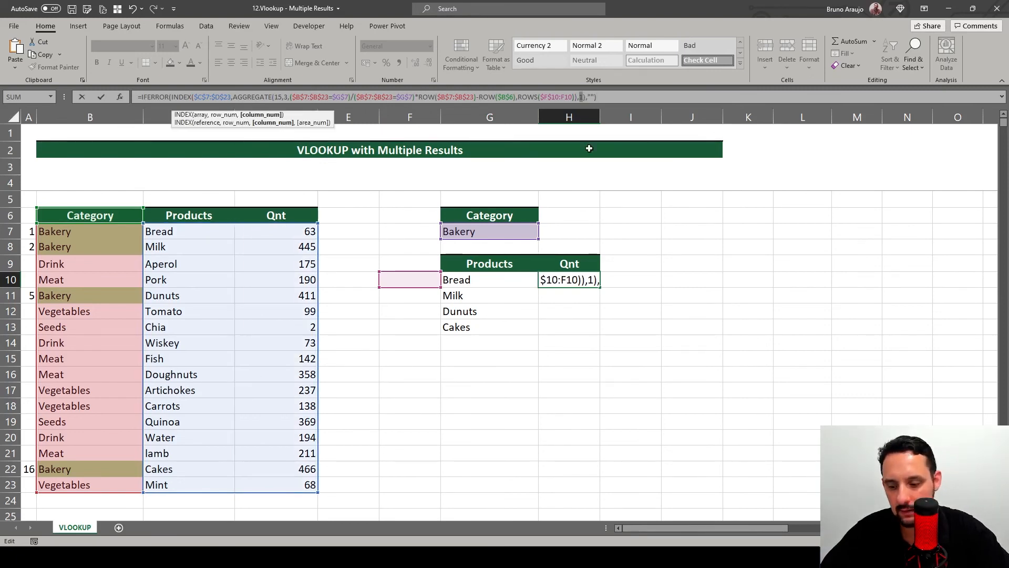
type("2")
key("Return")
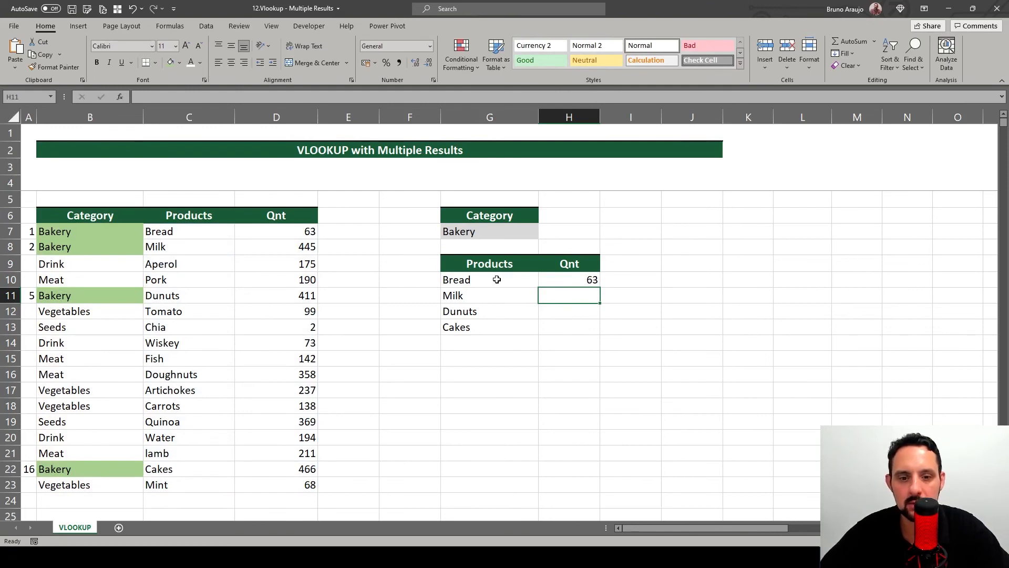
left_click_drag(496, 279, 578, 279)
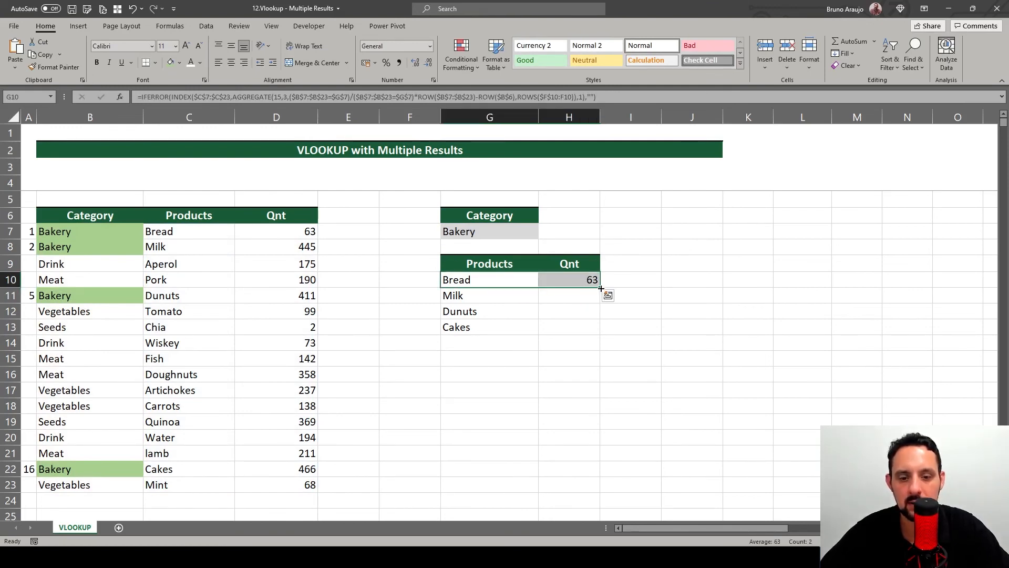
left_click_drag(601, 286, 631, 506)
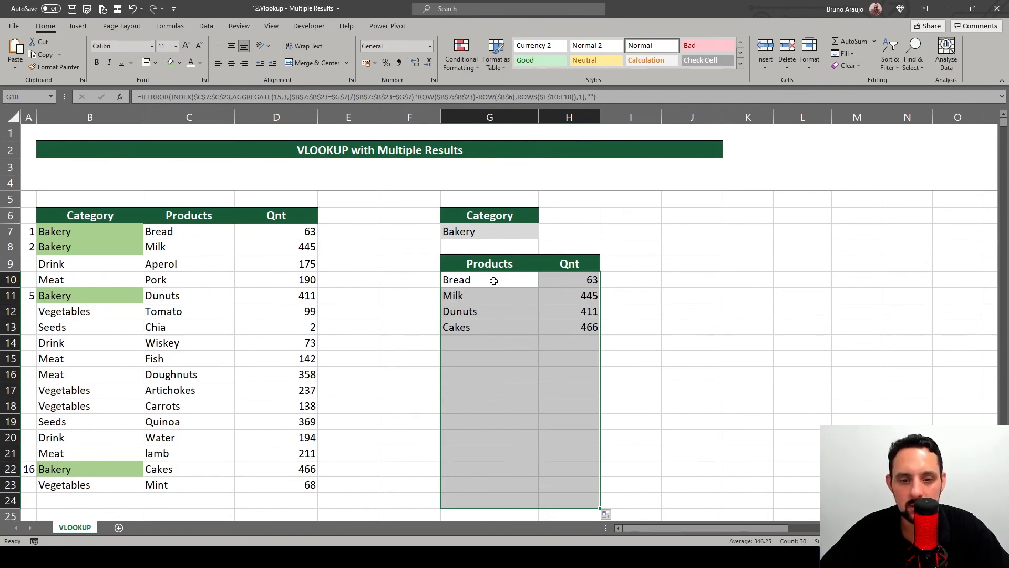
- Check the products and quantities by choosing Drink, Seeds and Bakery in turn as the category in G7
left_click(491, 229)
left_click(544, 234)
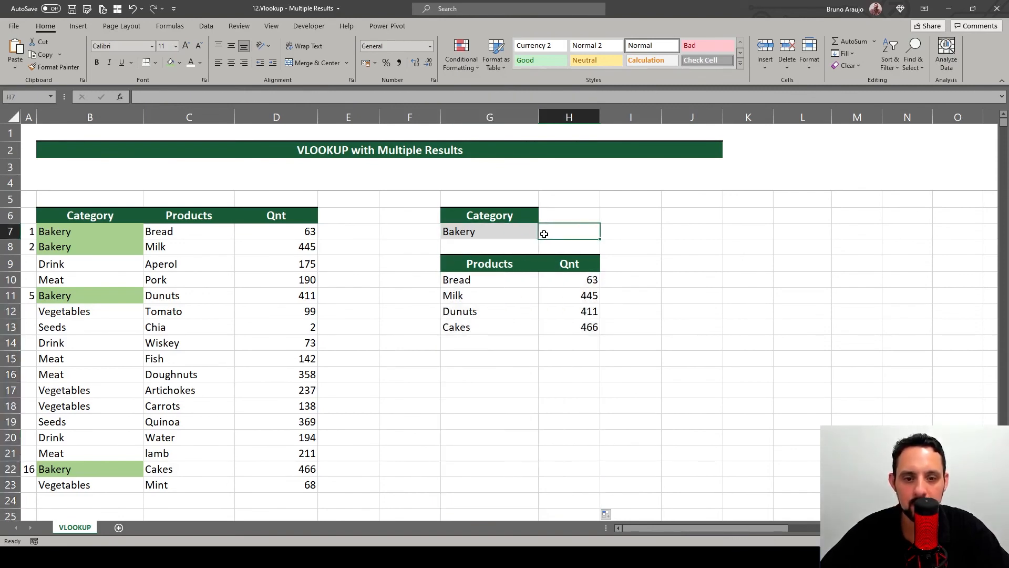
left_click(535, 232)
left_click(543, 232)
left_click(492, 255)
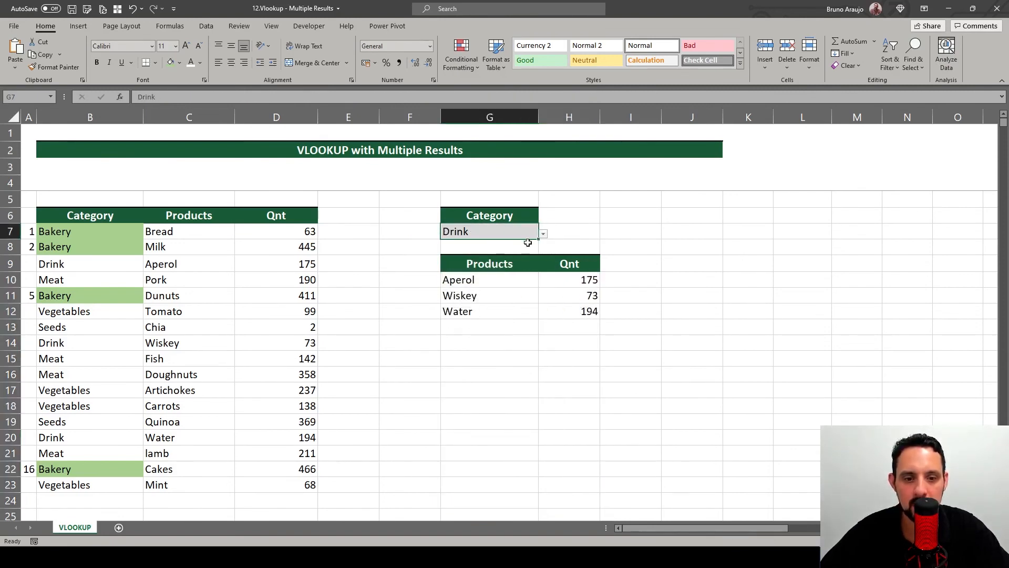
left_click(543, 234)
left_click(478, 287)
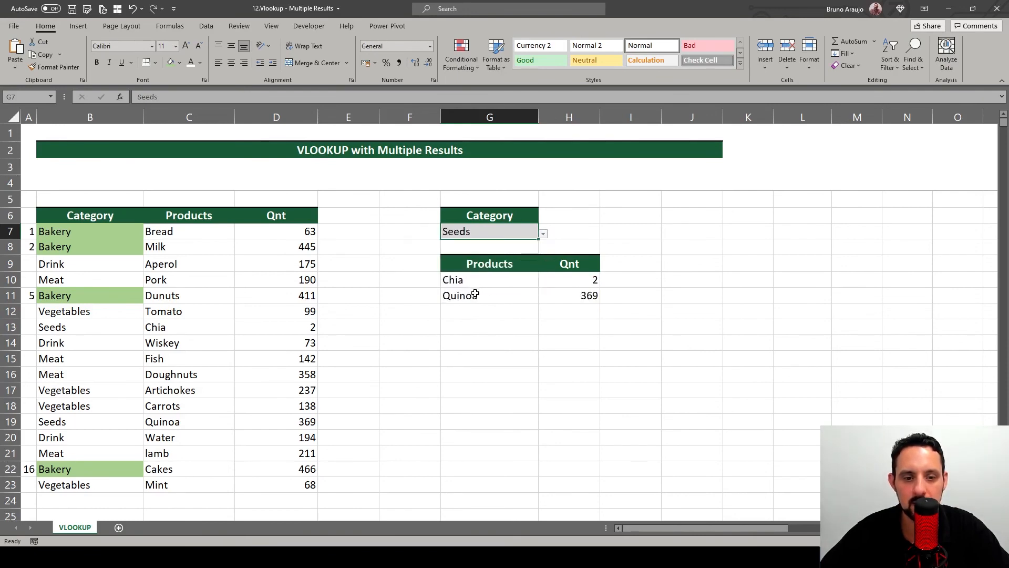
left_click(543, 233)
left_click(486, 245)
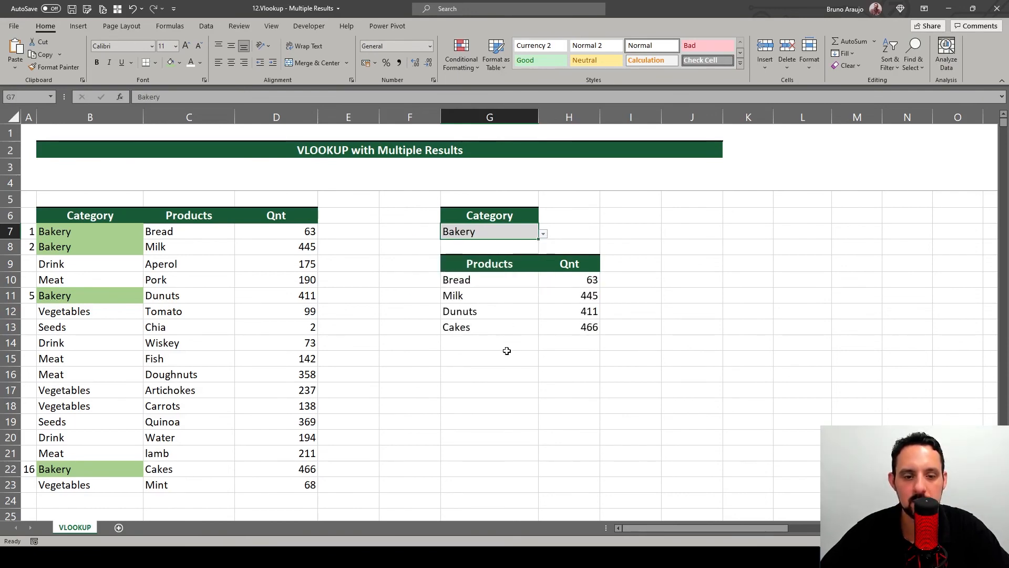
left_click(501, 296)
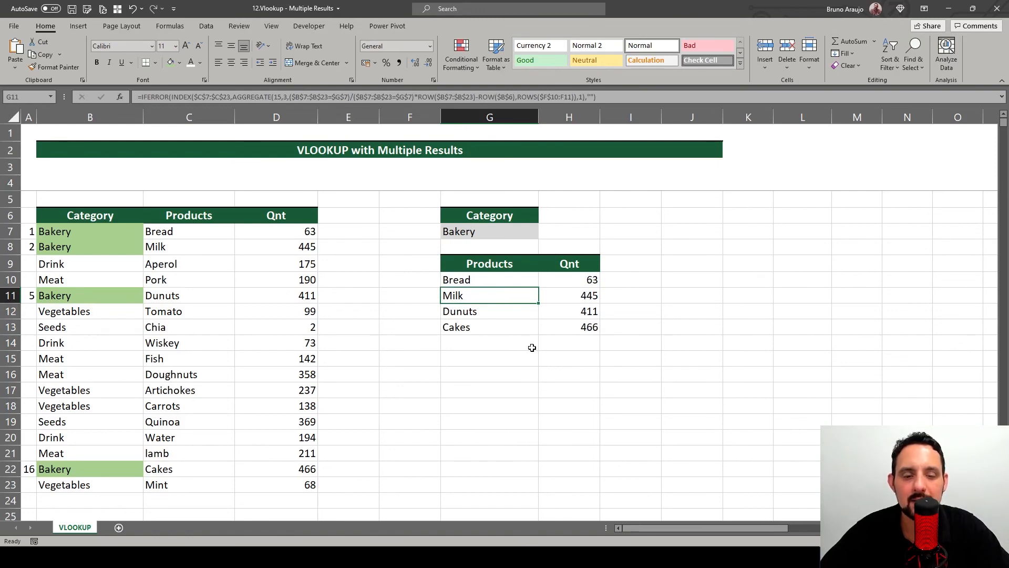